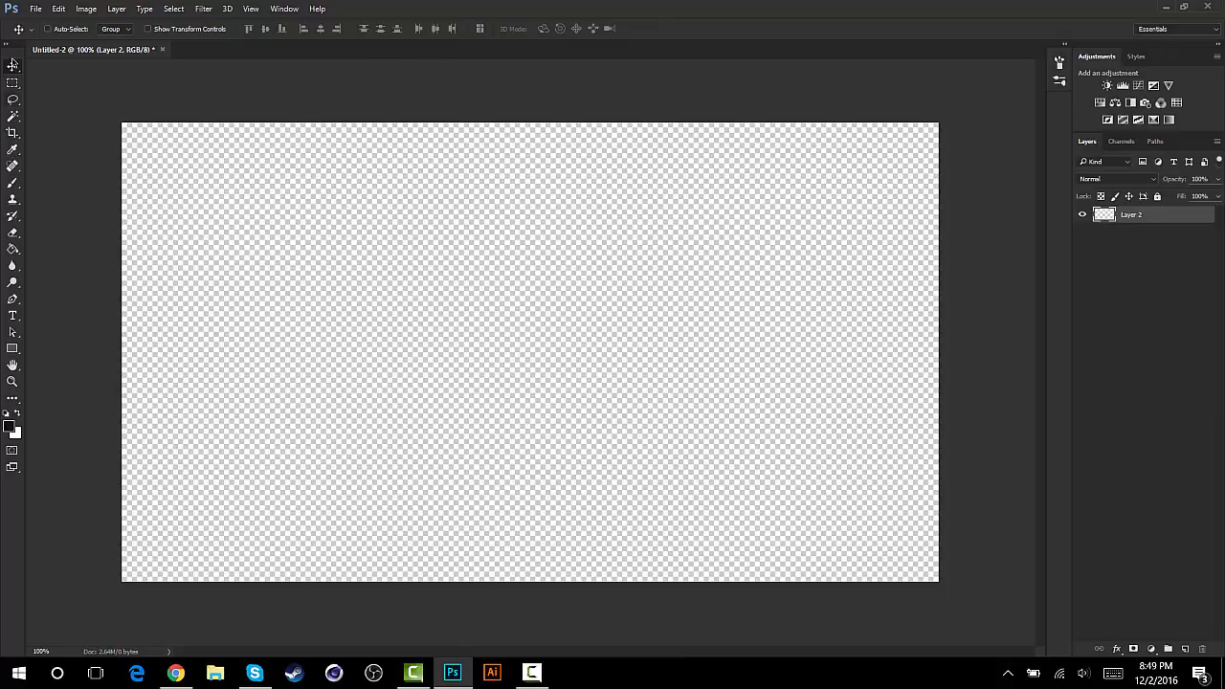
- Create a 1280 × 720 pixel transparent document at 100 pixels/inch in RGB Color, and close the old Untitled-2 document
click(35, 9)
click(43, 23)
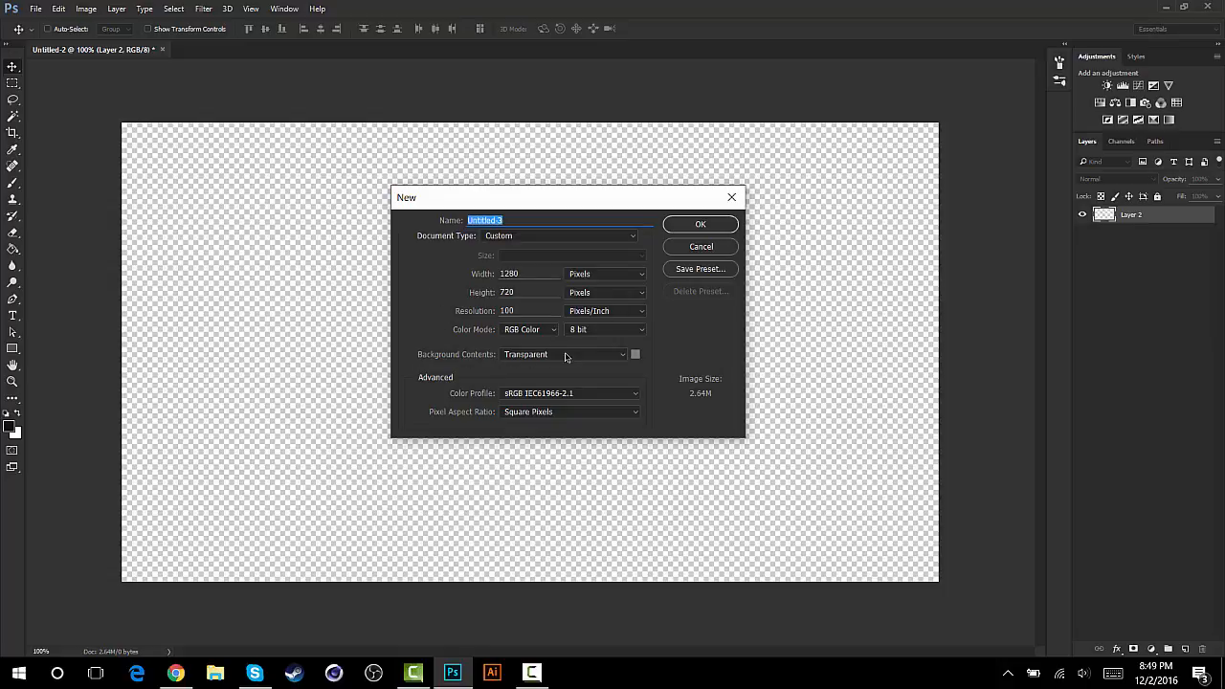
click(700, 227)
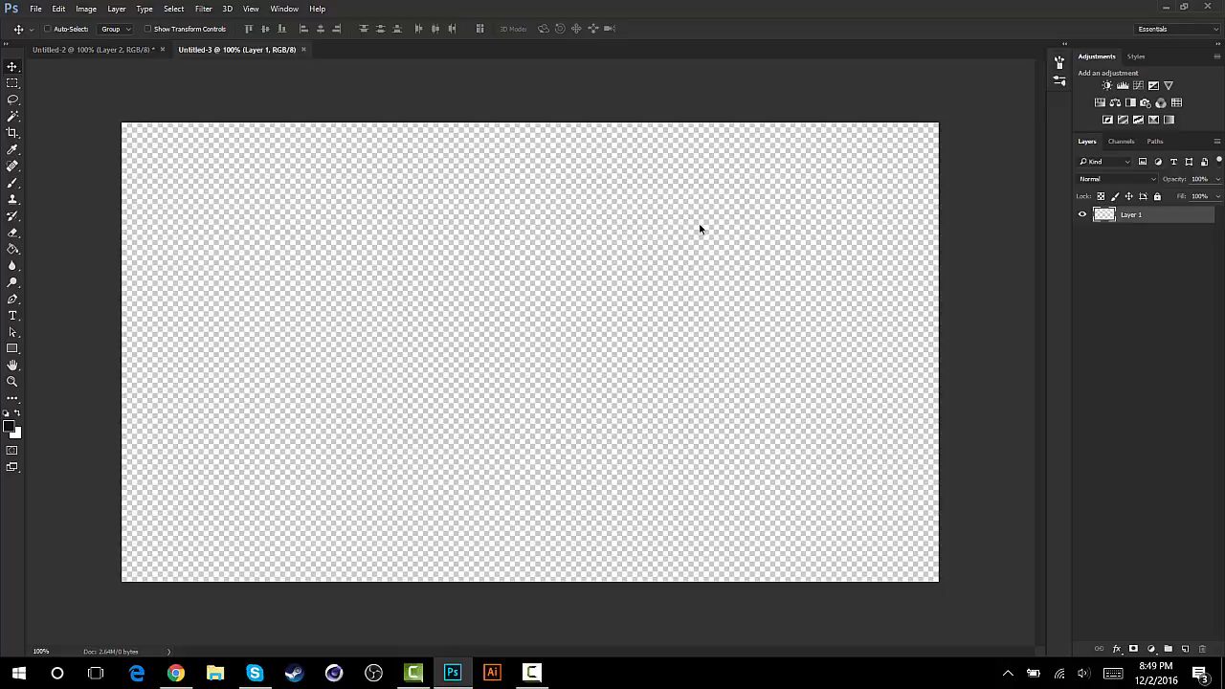
click(163, 50)
click(615, 255)
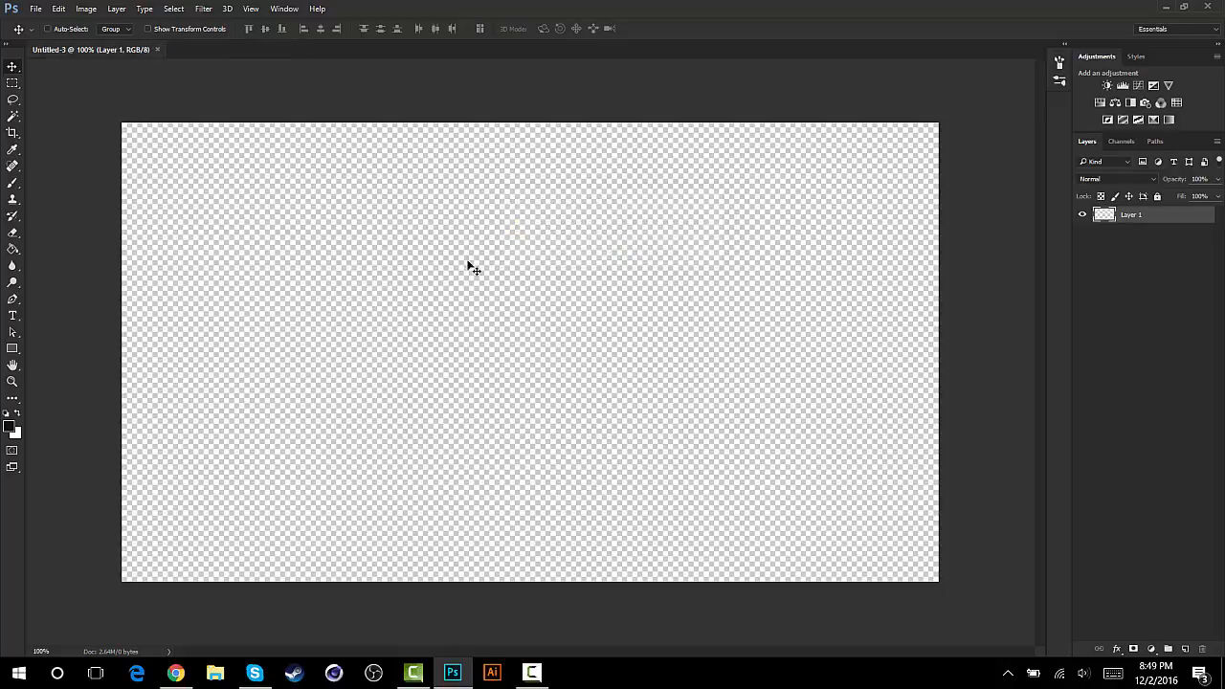
- Set the foreground colour to dark grey 181818 and fill Layer 1 with it using the Paint Bucket
click(12, 250)
click(9, 428)
drag(456, 332, 446, 325)
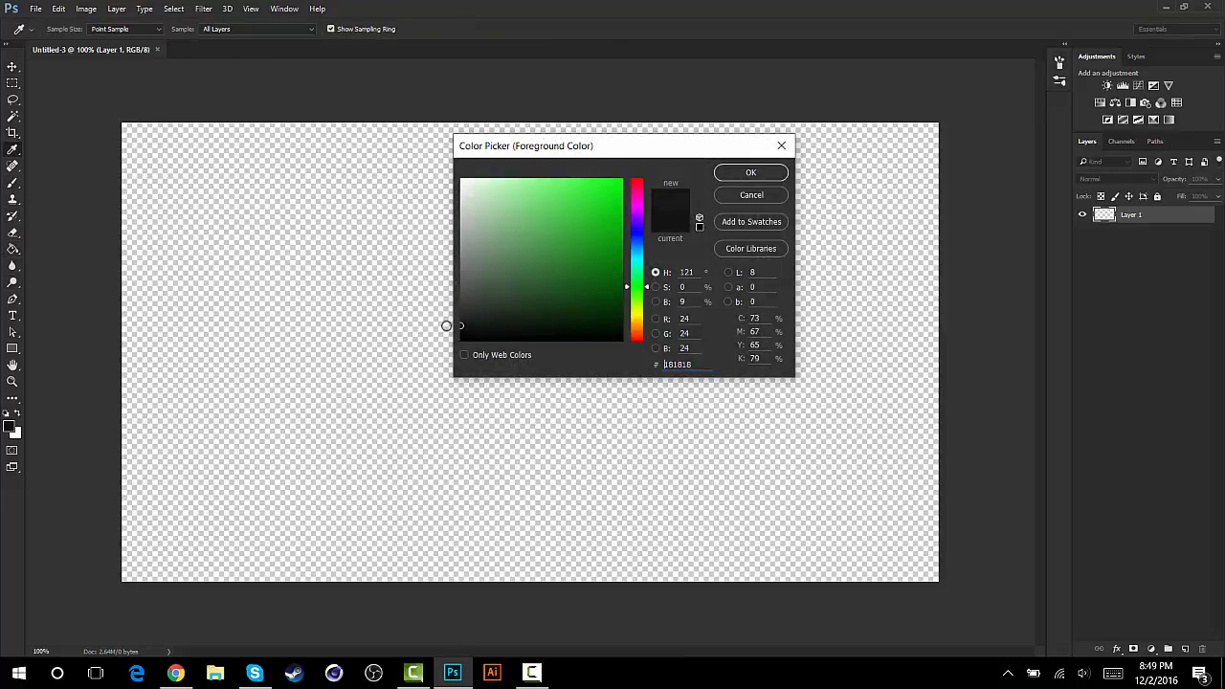
click(751, 178)
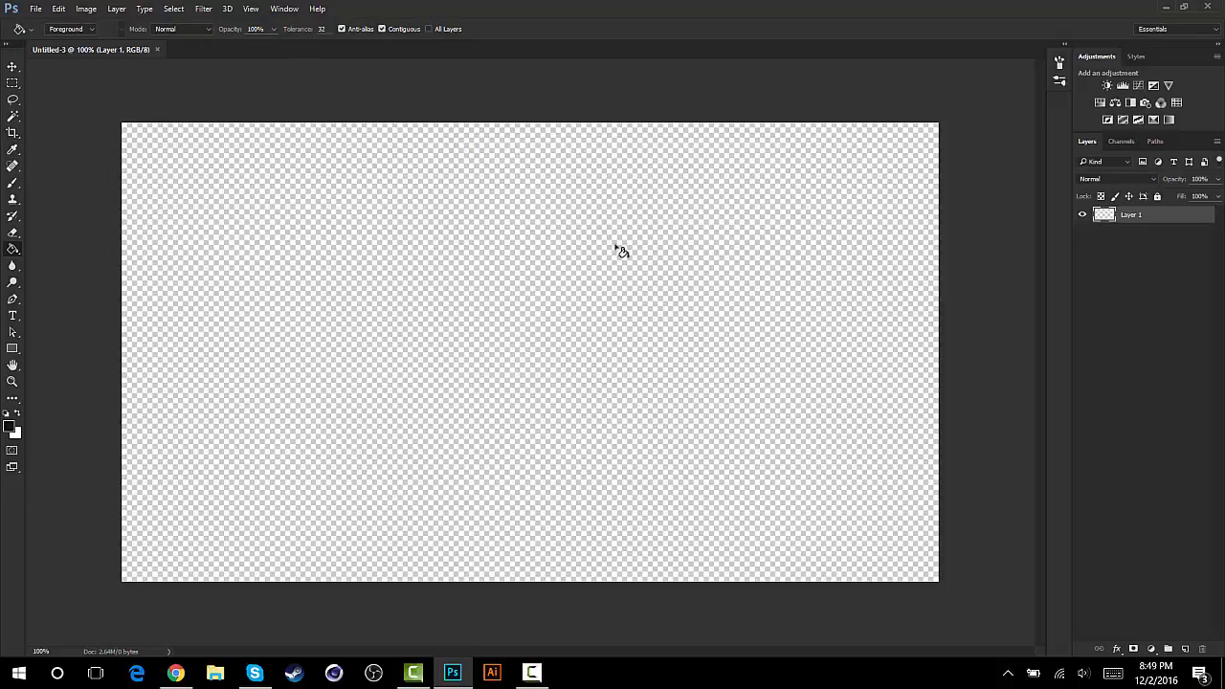
click(581, 346)
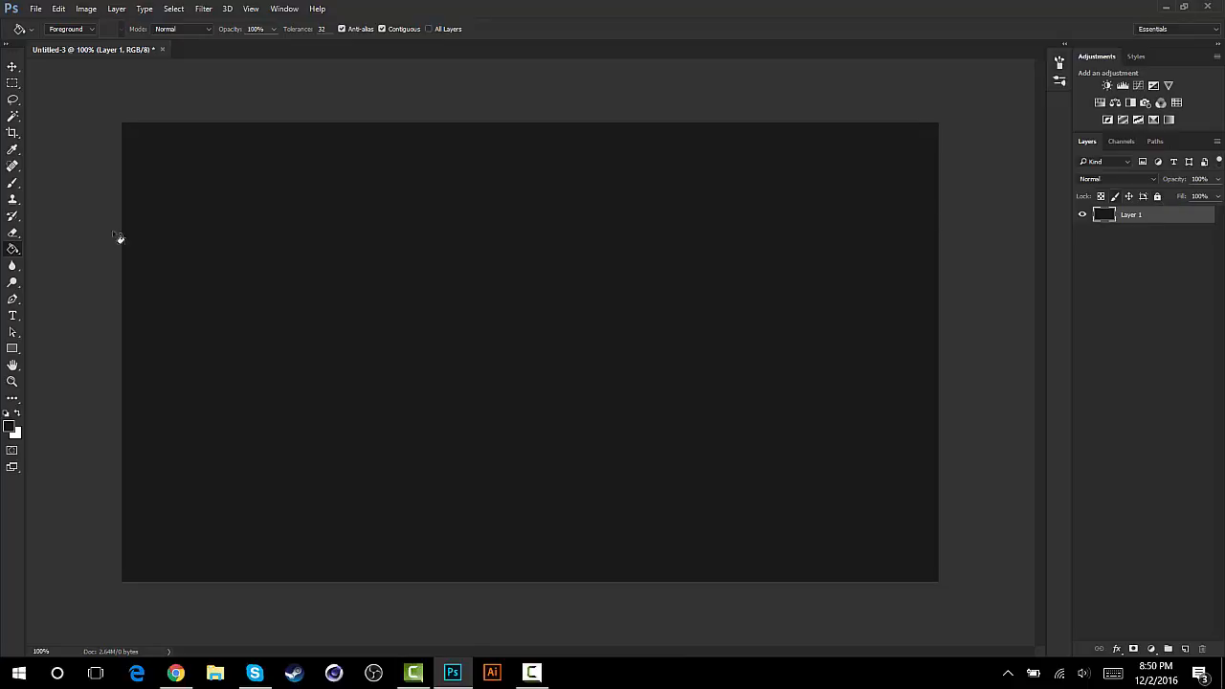
click(12, 69)
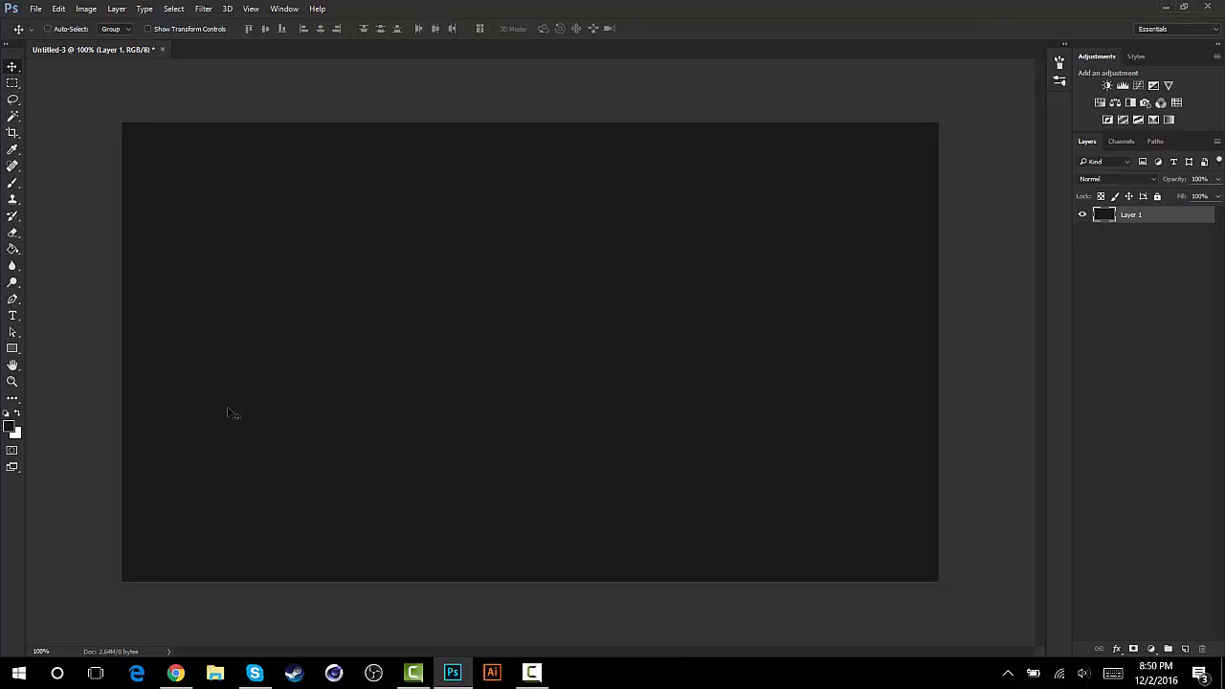
- Switch to Chrome and examine the black ops 3 gameplay image results and the enlarged multiplayer screenshot
click(176, 673)
scroll(378, 514, up, 3)
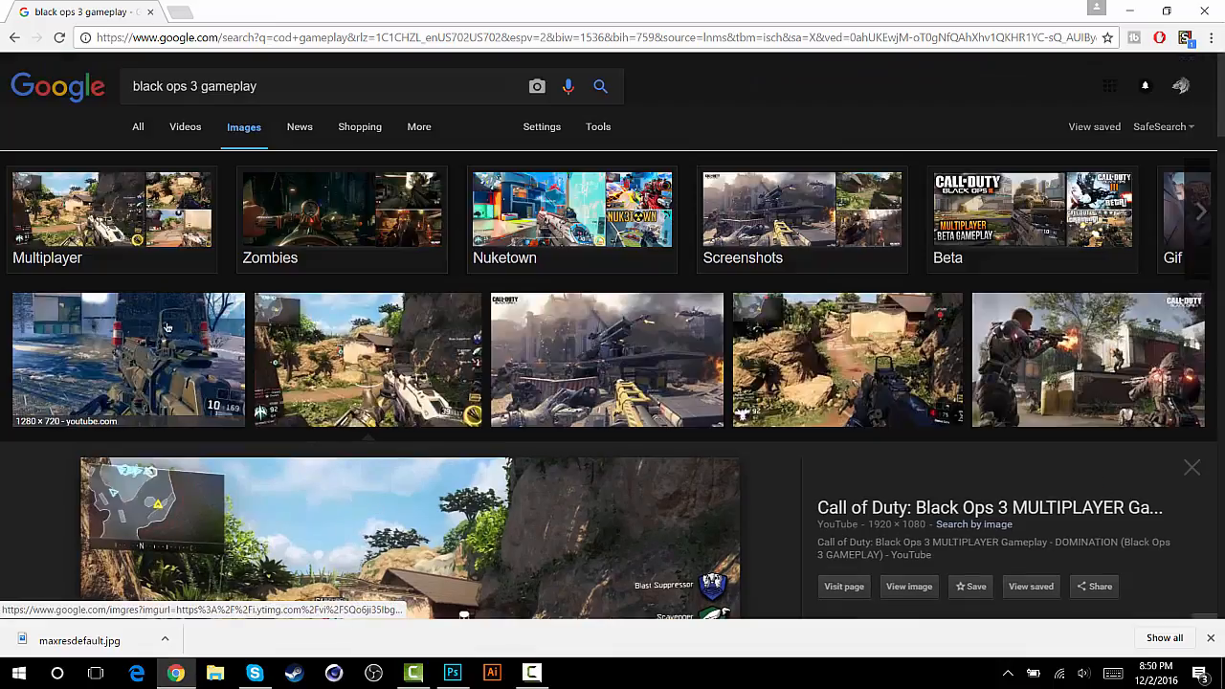
scroll(284, 342, down, 1)
scroll(292, 346, down, 1)
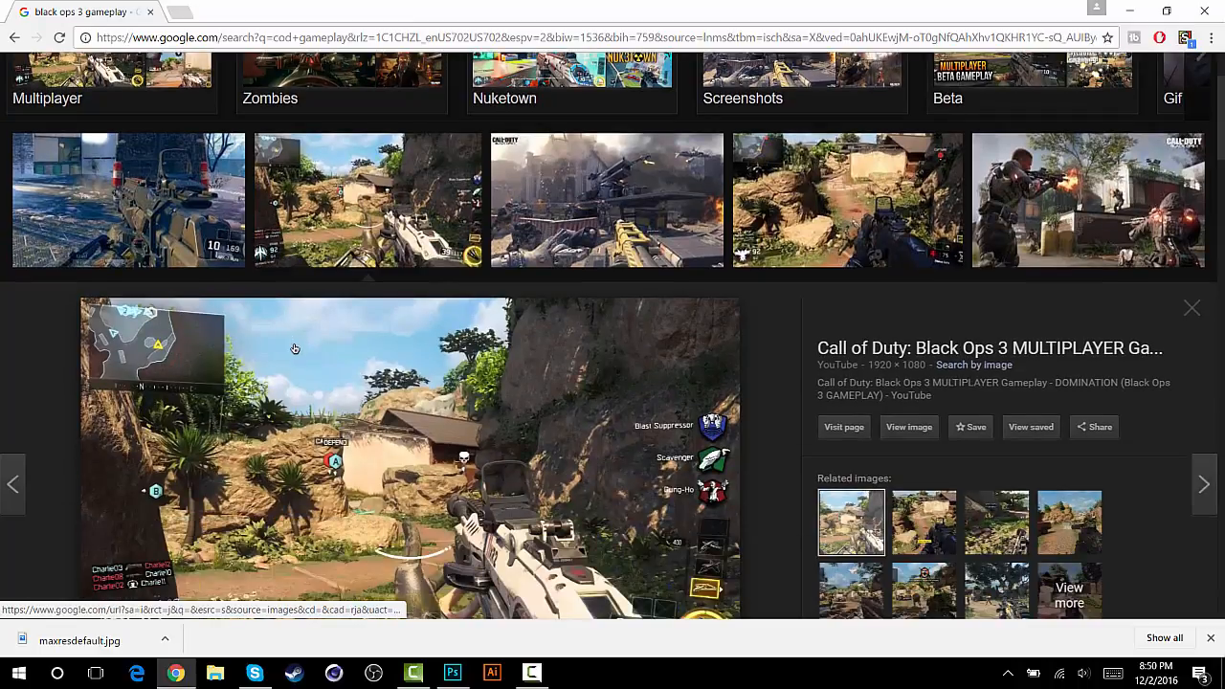
scroll(295, 351, up, 2)
scroll(299, 350, down, 1)
scroll(304, 349, down, 3)
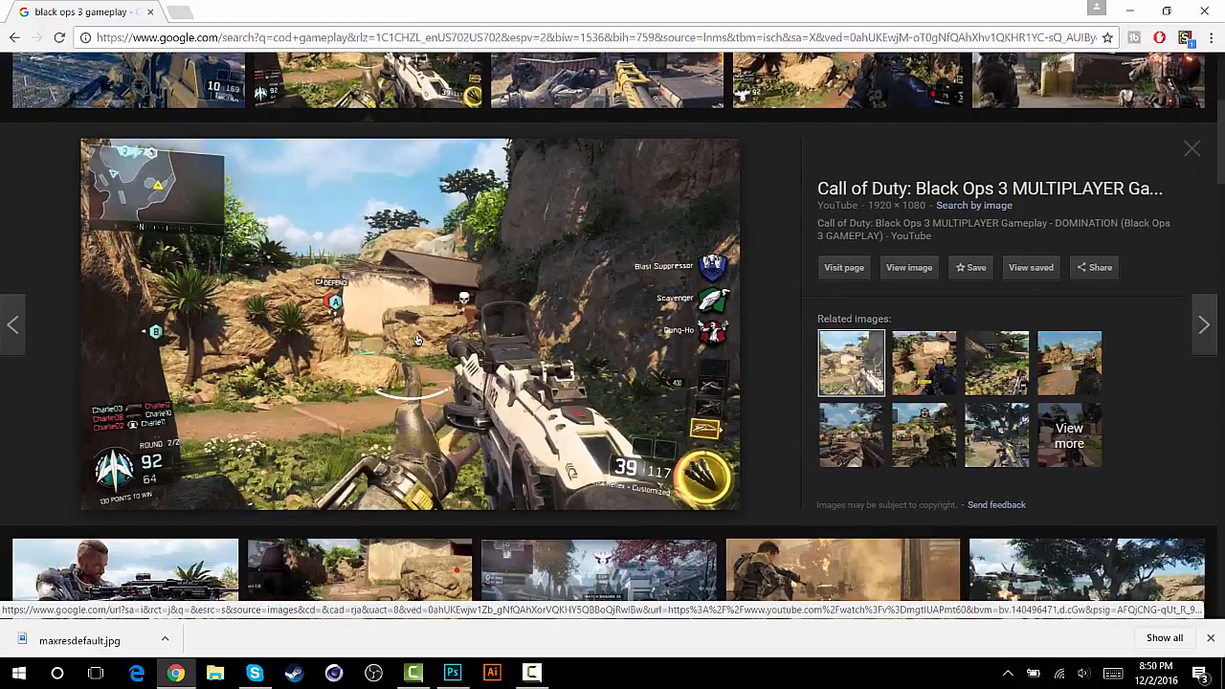
right_click(459, 315)
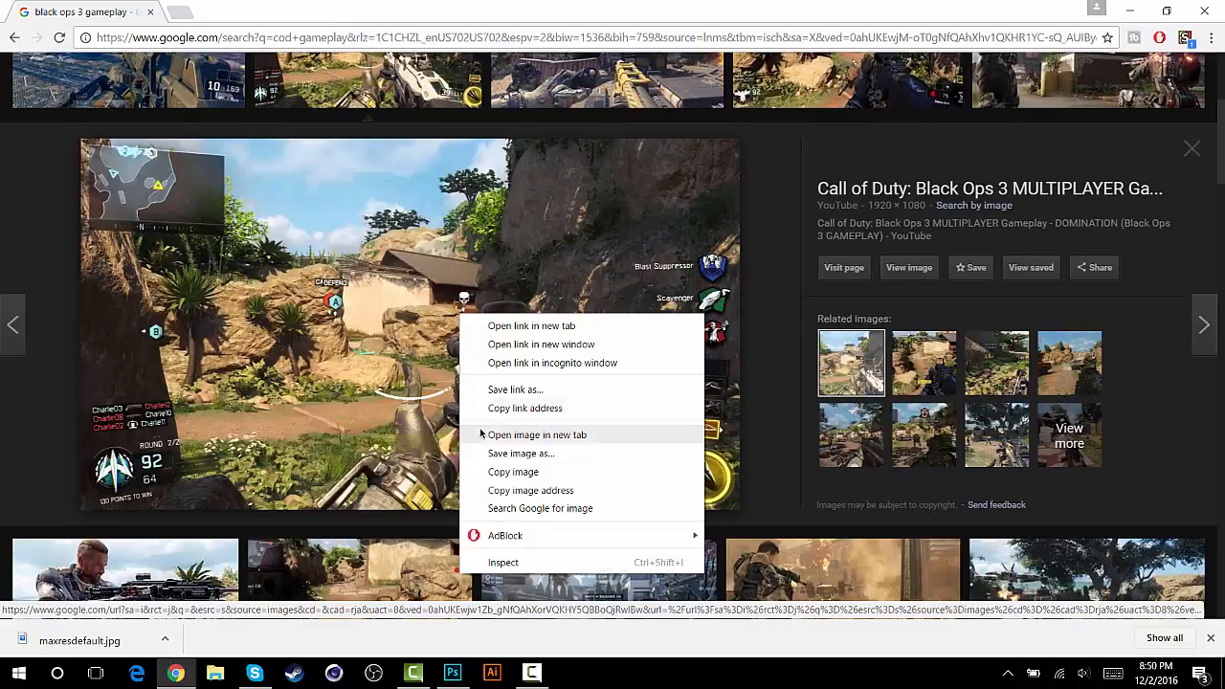
click(891, 152)
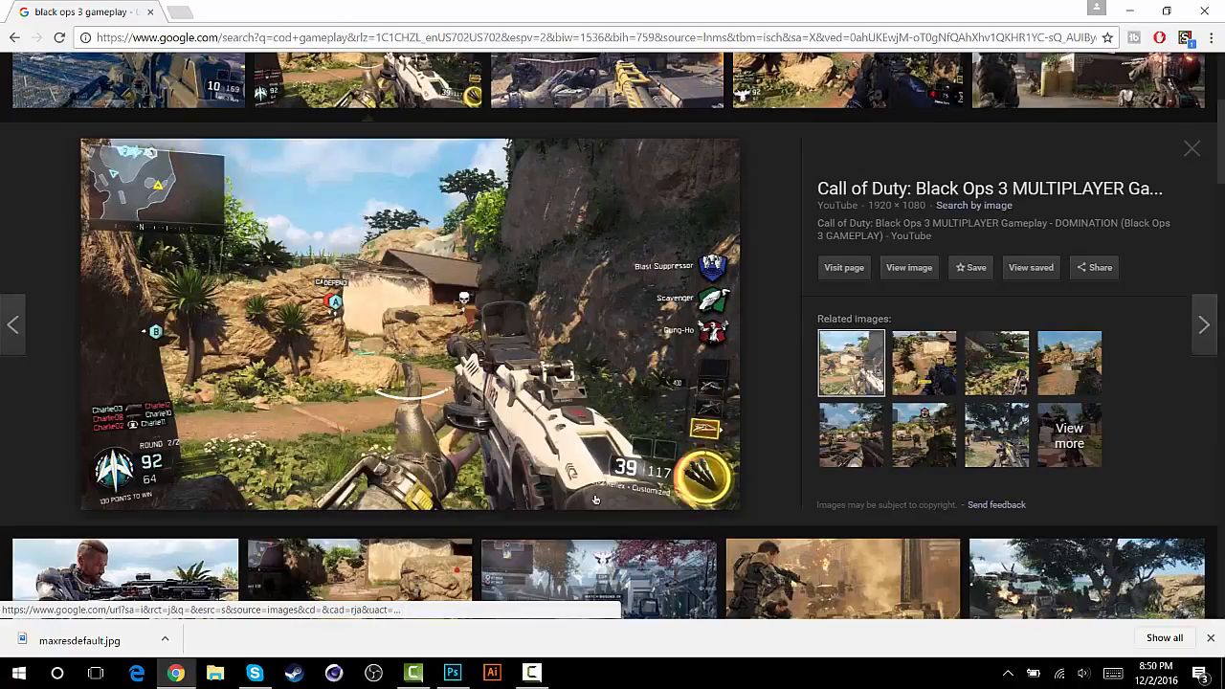
- Return to Photoshop and place the maxresdefault image from Downloads as an embedded layer filling the canvas
click(461, 681)
click(35, 8)
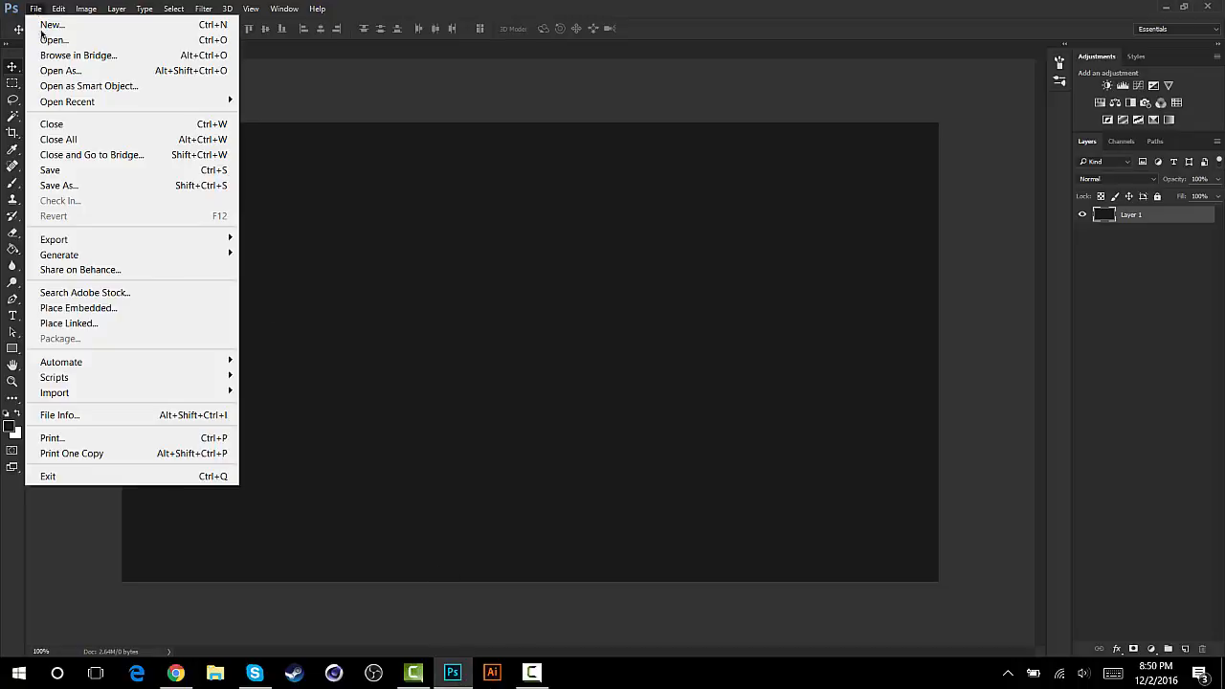
click(59, 308)
scroll(574, 288, down, 5)
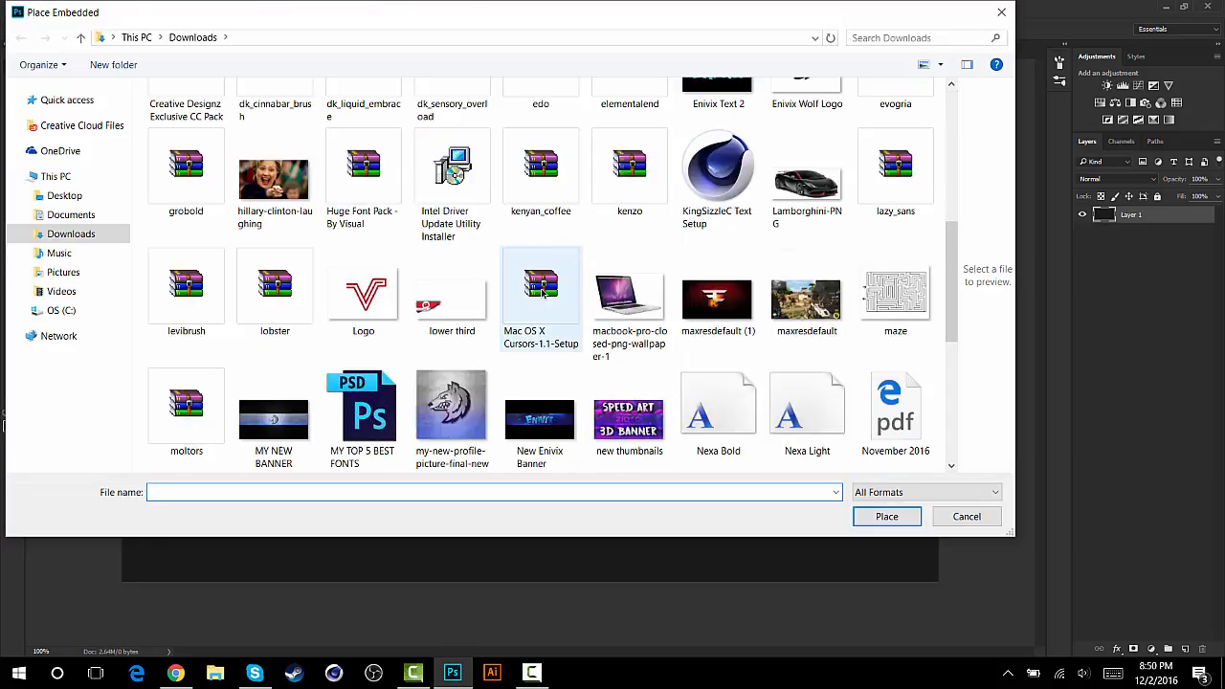
click(807, 301)
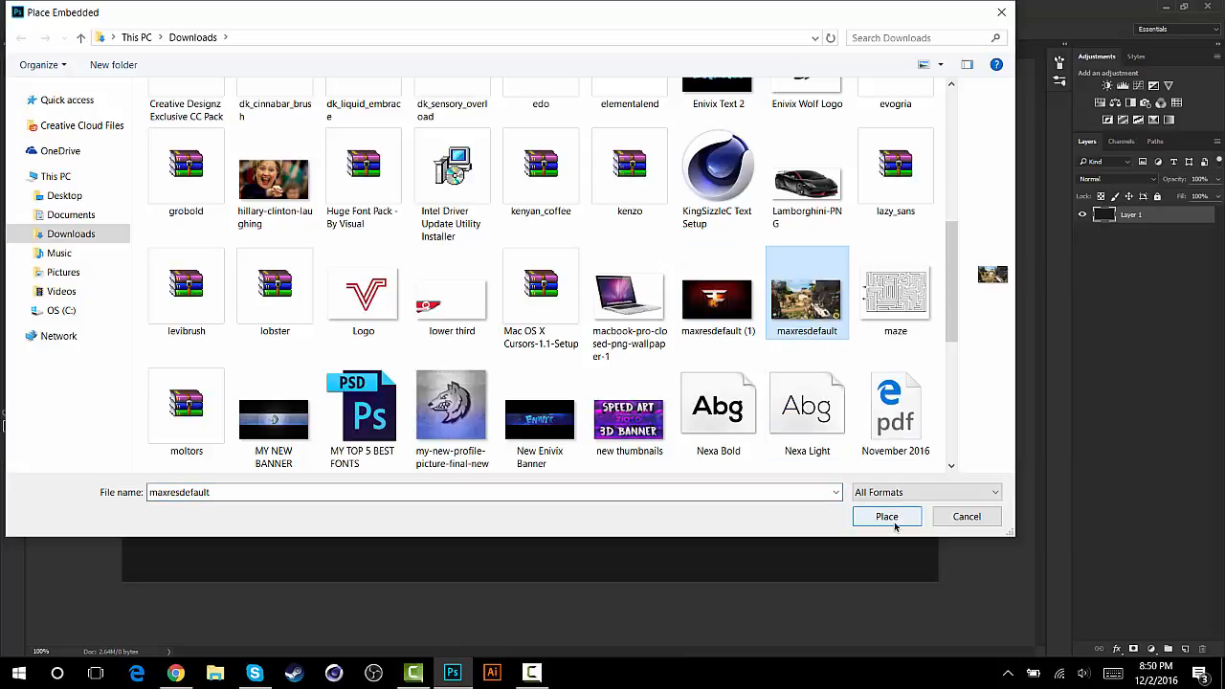
click(881, 513)
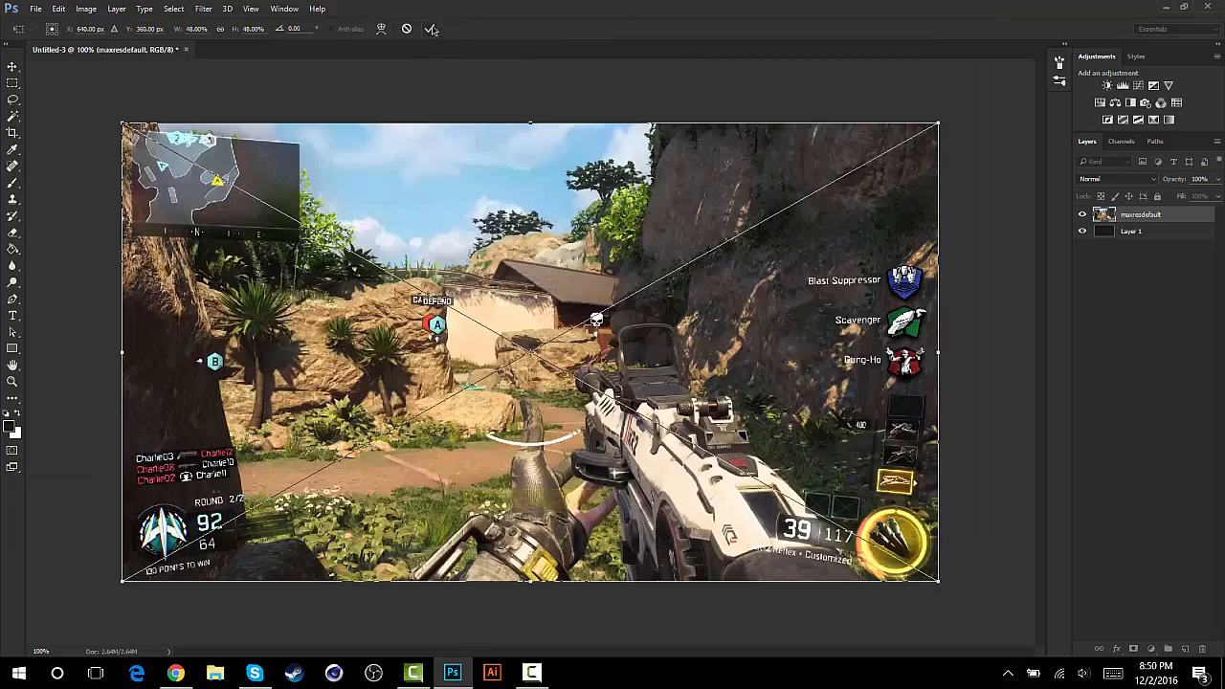
click(433, 29)
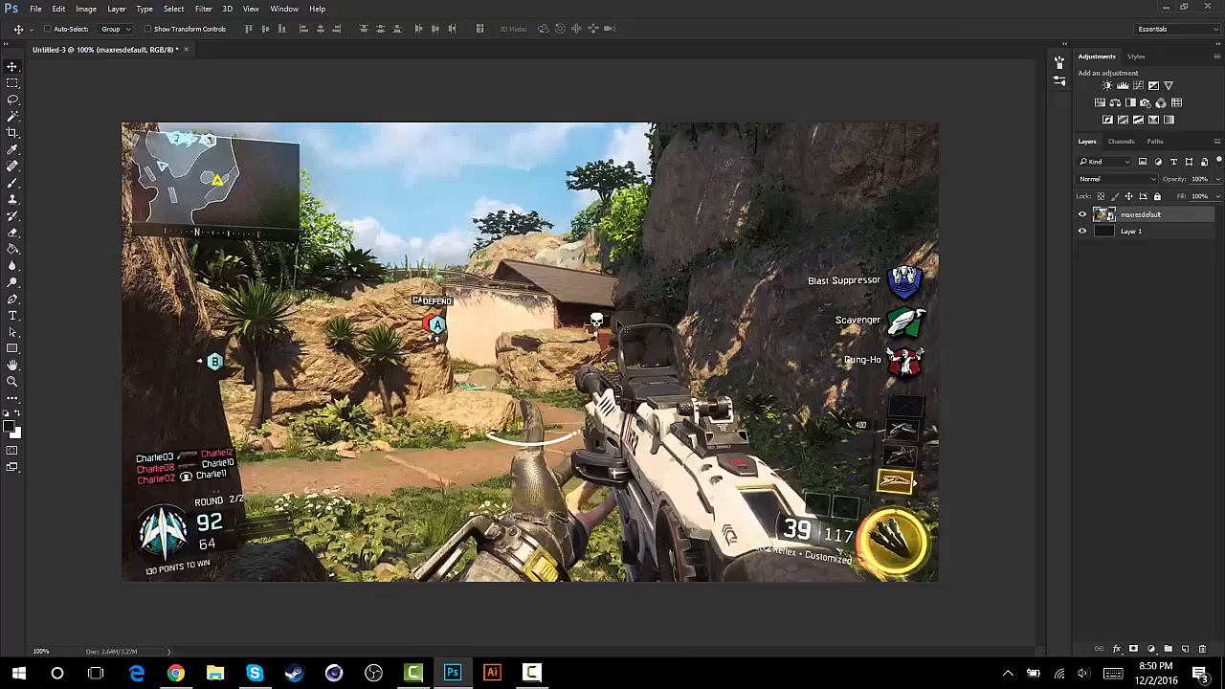
key(ctrl+t)
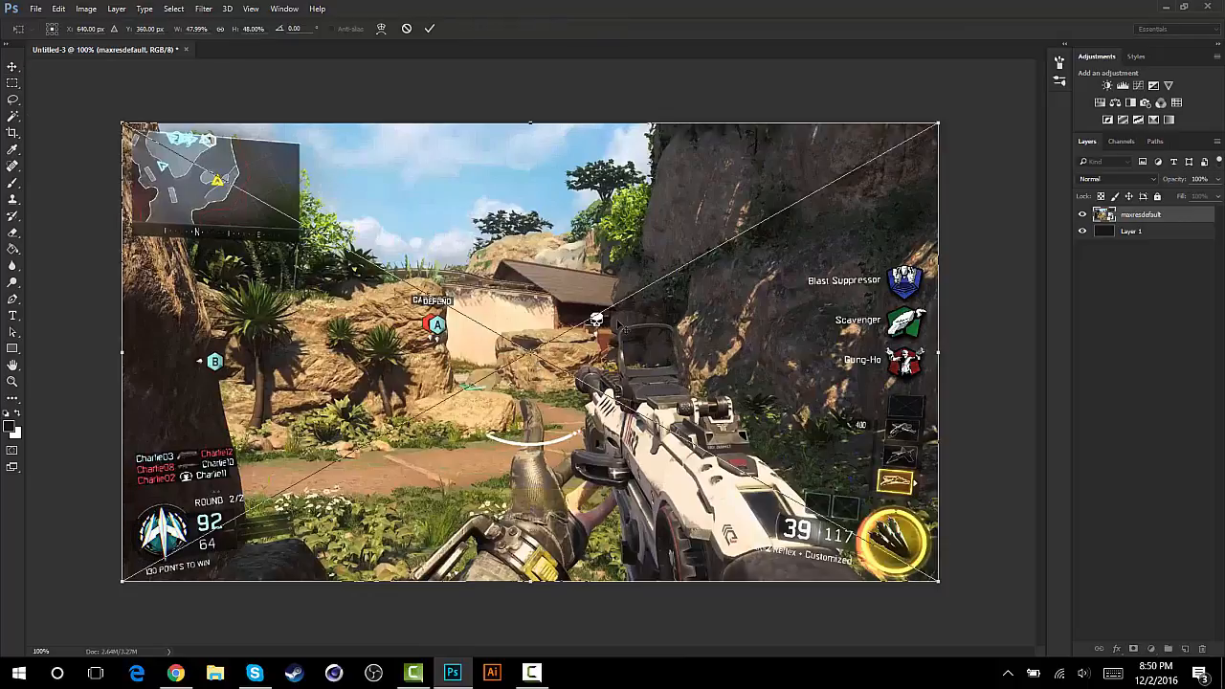
drag(937, 124, 978, 129)
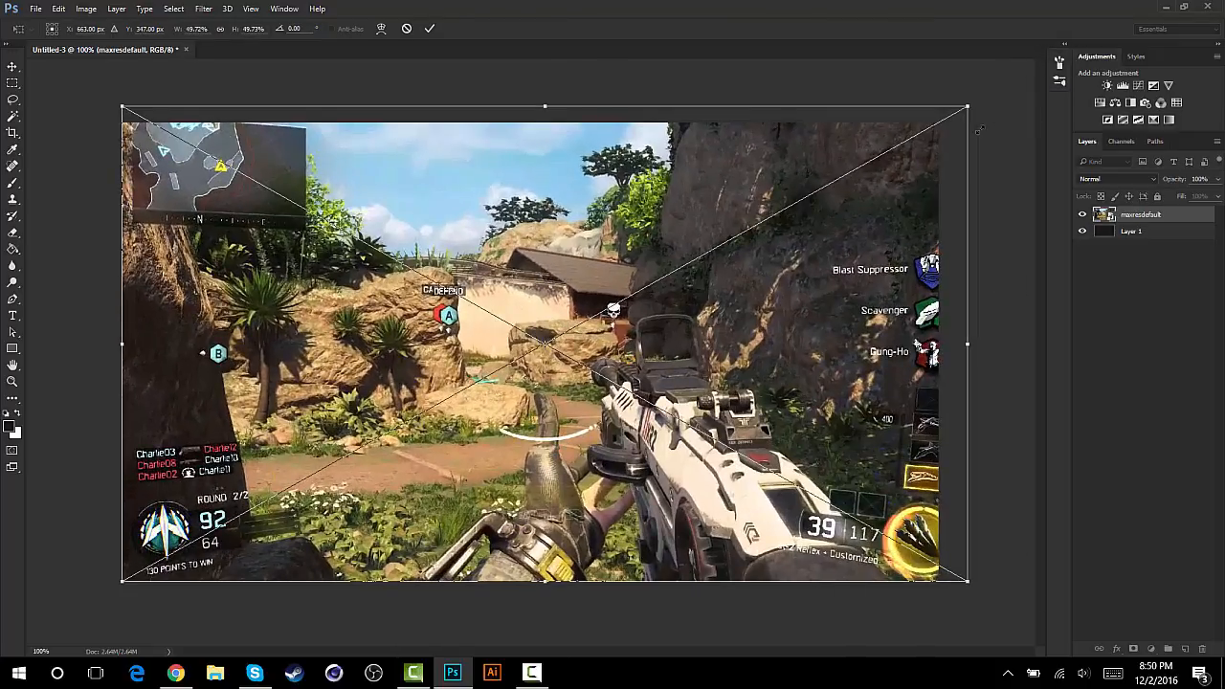
click(406, 29)
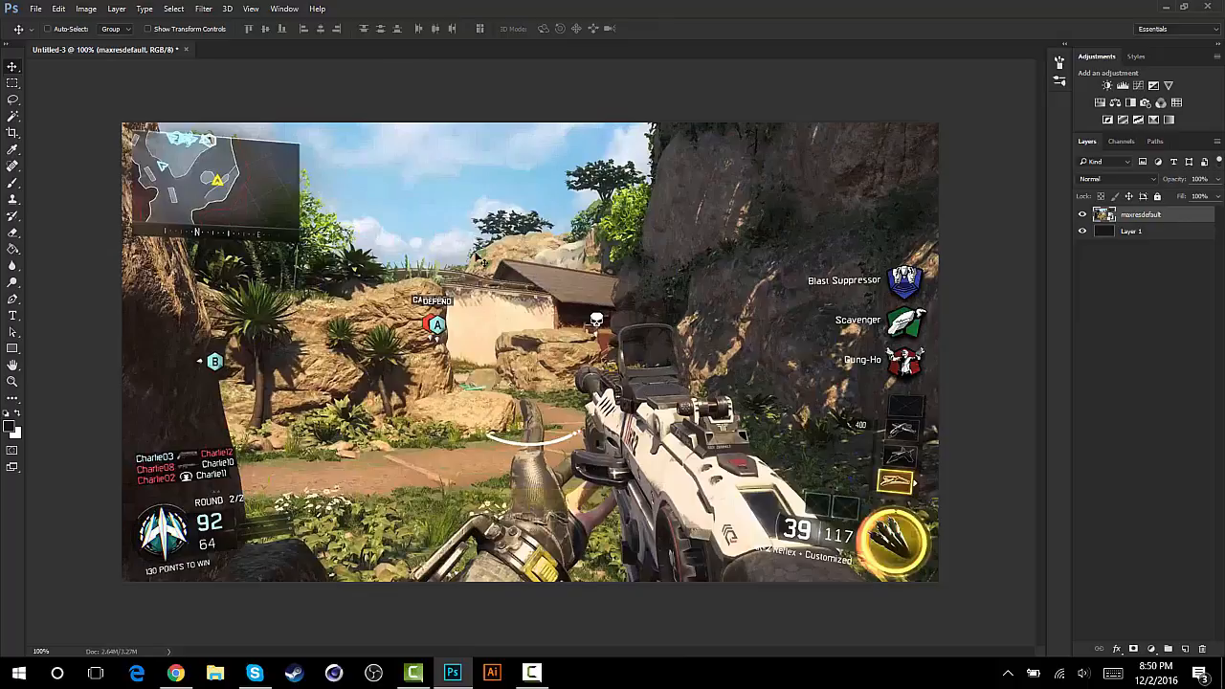
- Set the maxresdefault layer's opacity to 10% and compare the canvas with that layer hidden and shown
click(1203, 179)
text(10)
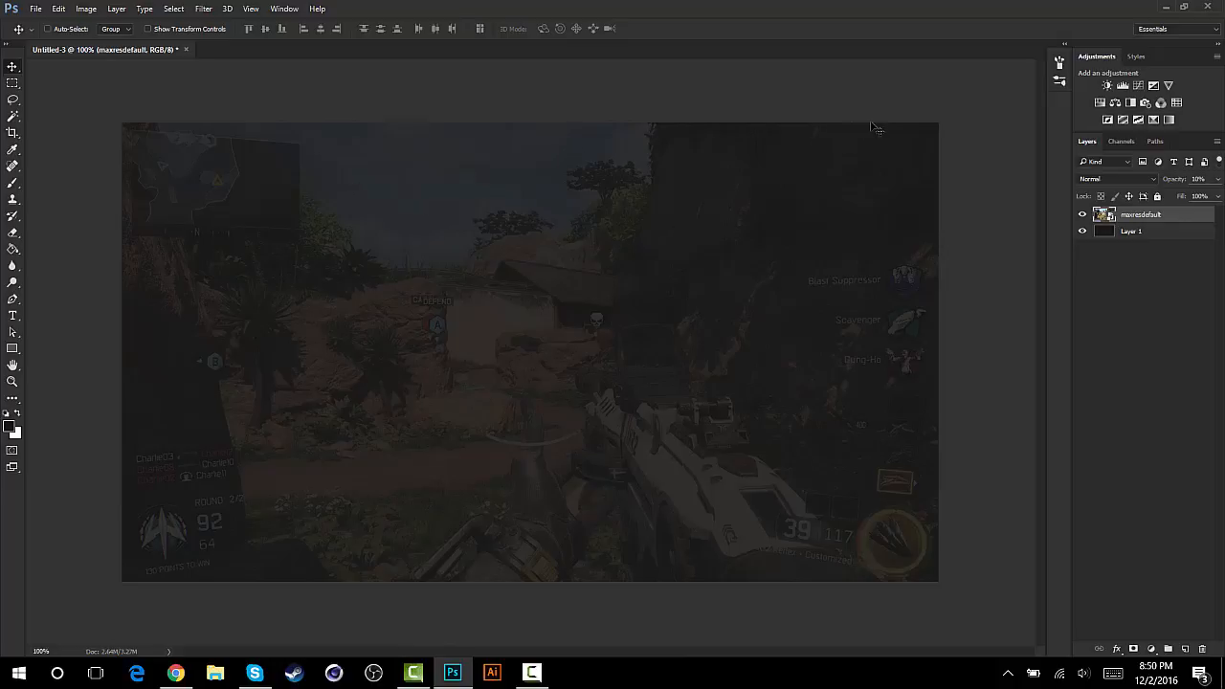
click(1082, 216)
click(1082, 215)
- Show the rulers, add a horizontal guide through the canvas centre, and hide the rulers
key(ctrl+r)
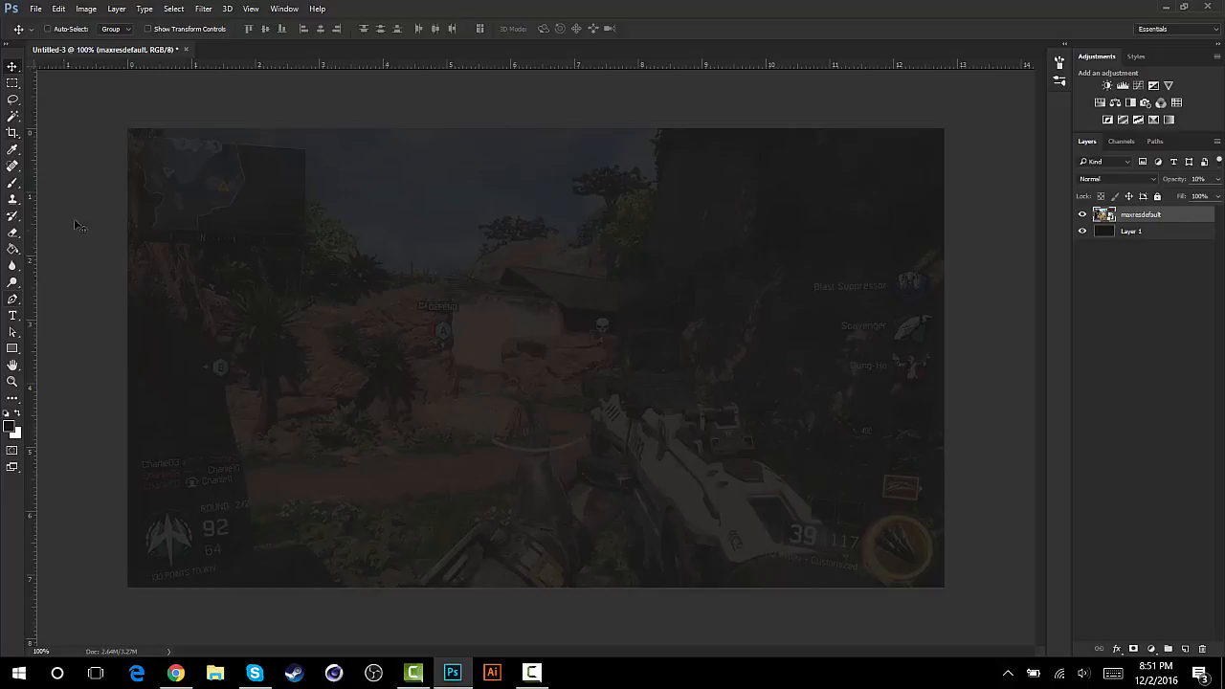
drag(325, 69, 347, 358)
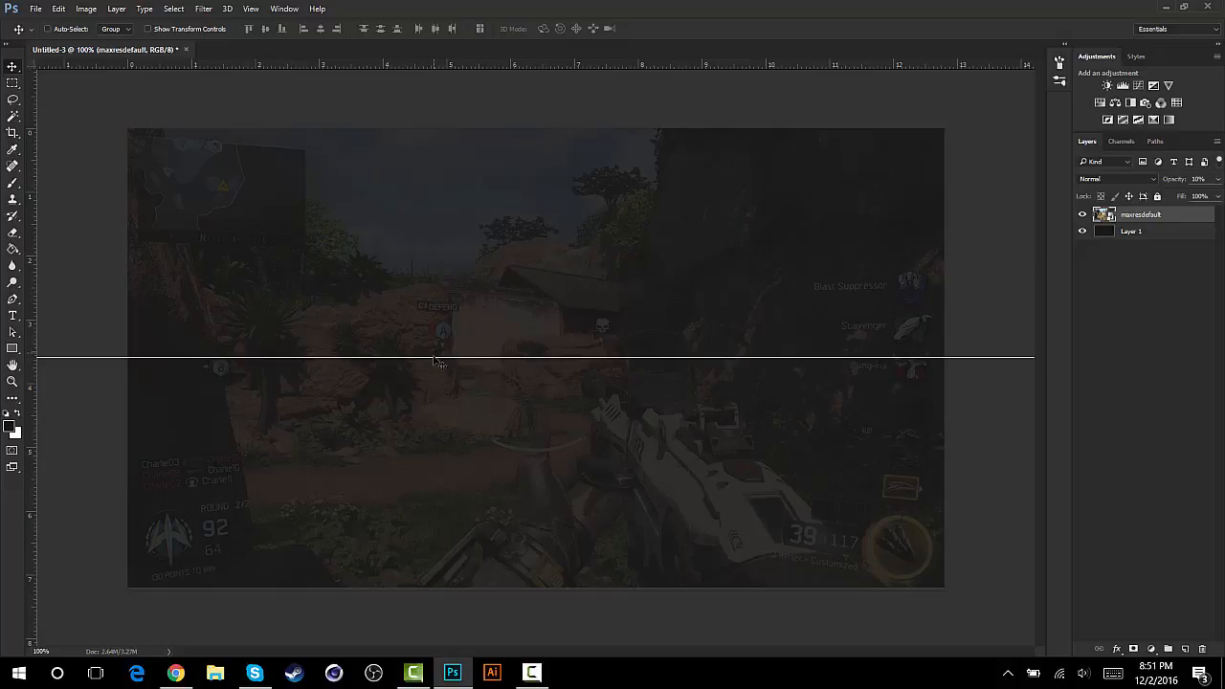
key(ctrl+r)
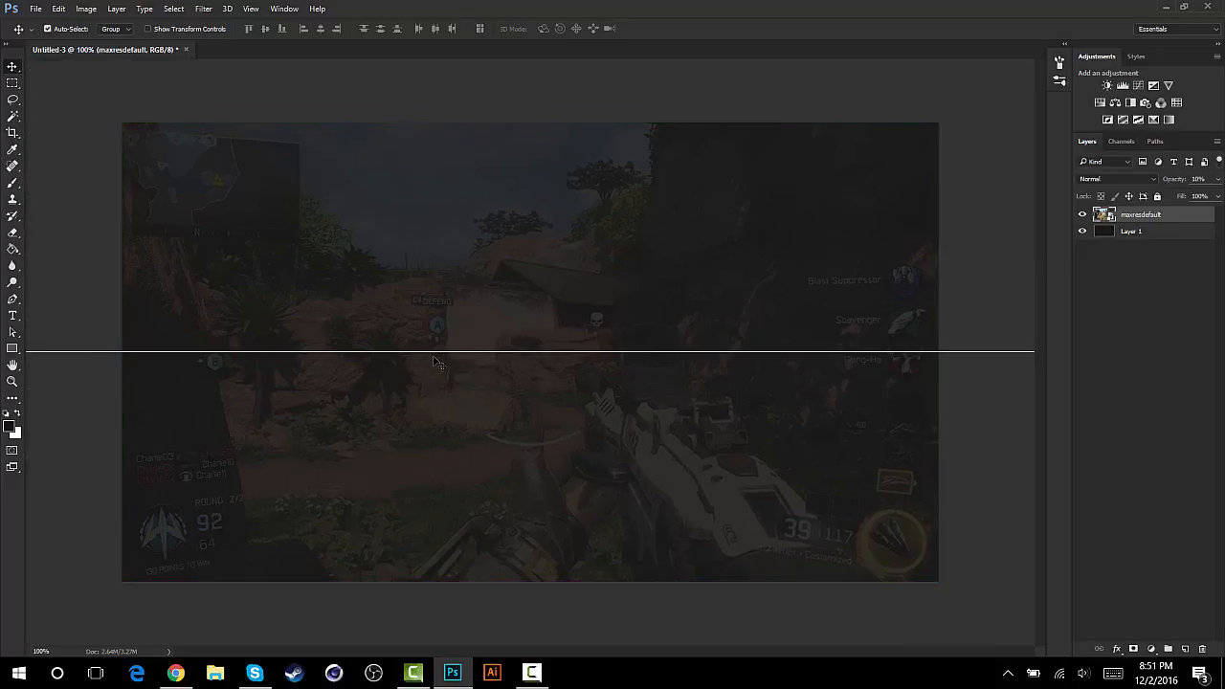
key(ctrl+semicolon)
key(ctrl+semicolon)
- Add a vertical guide through the canvas centre and horizontal guides along the canvas's upper and lower edges, using temporarily shown rulers
key(ctrl+r)
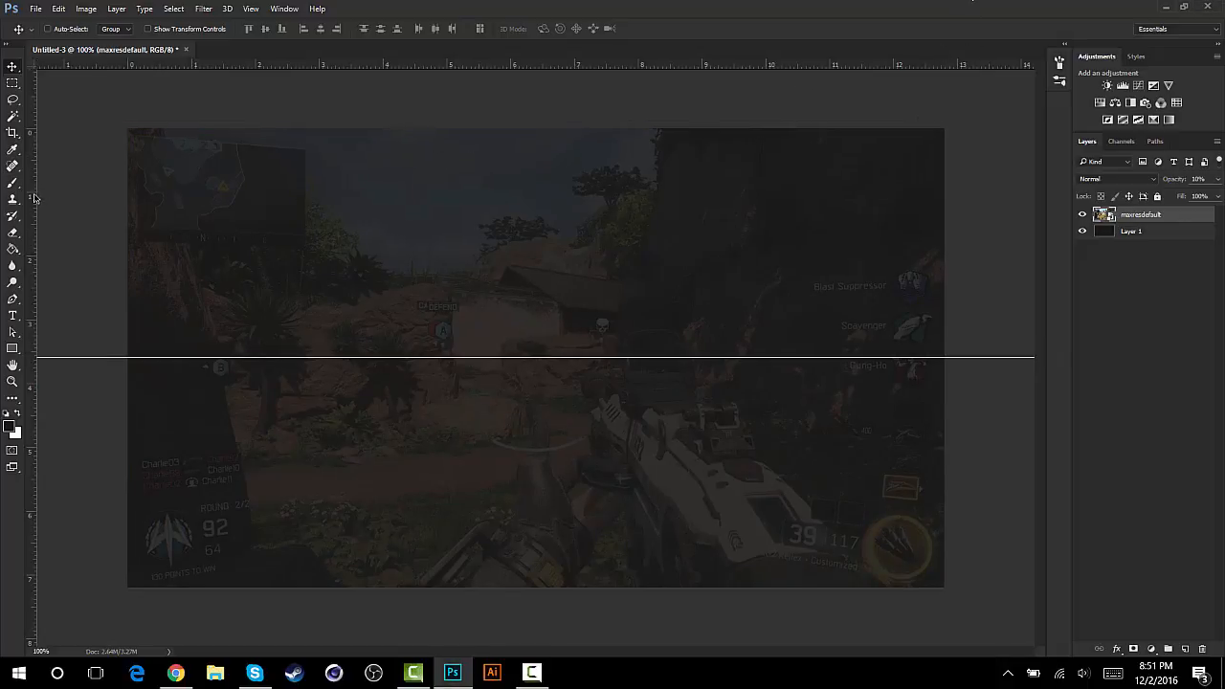
drag(34, 198, 536, 185)
drag(574, 65, 582, 128)
drag(578, 70, 593, 586)
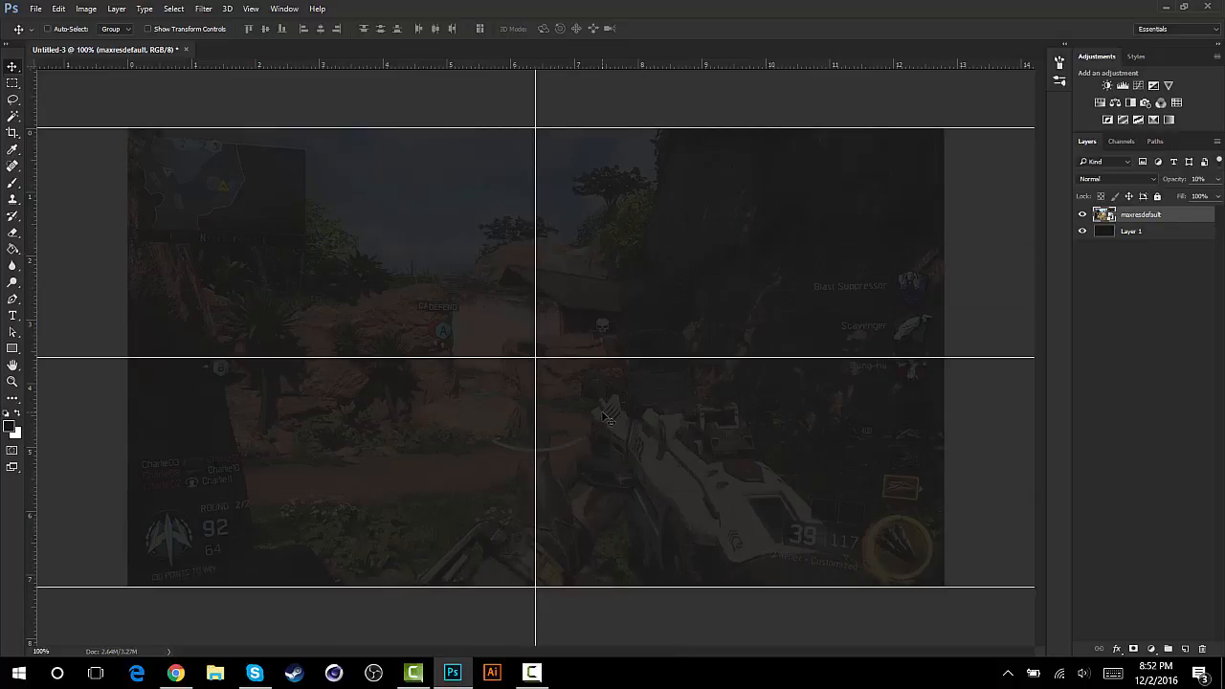
key(ctrl+r)
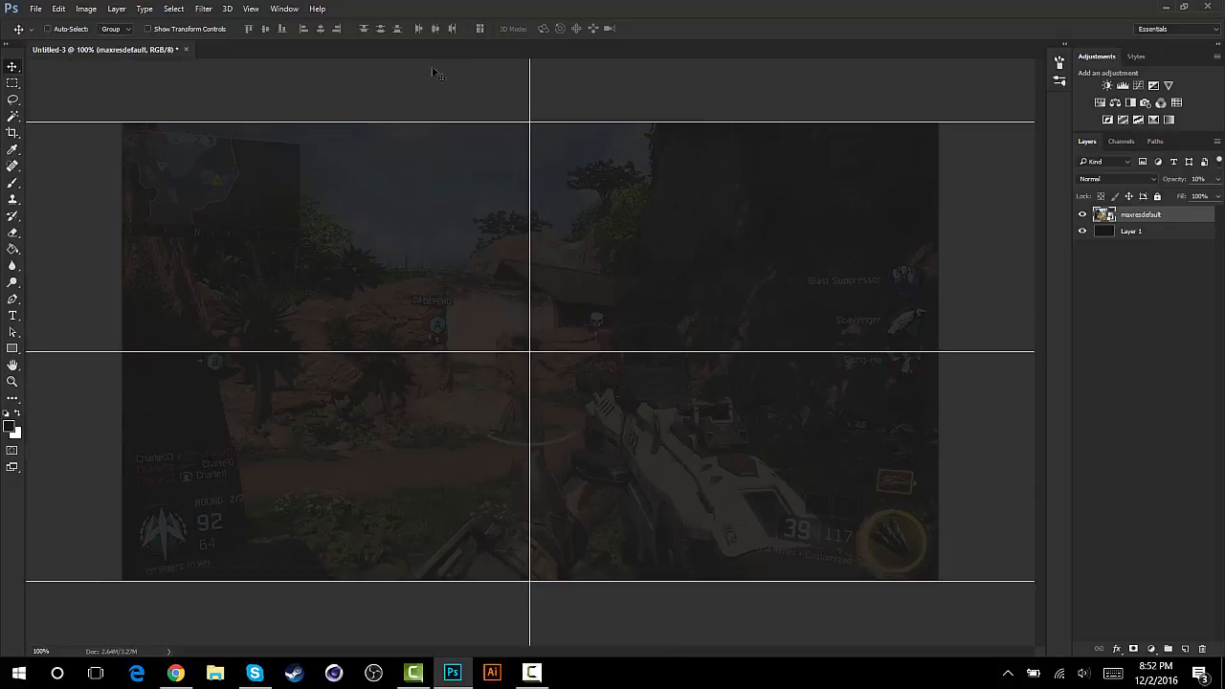
- Hide the guides and show them again
key(ctrl+semicolon)
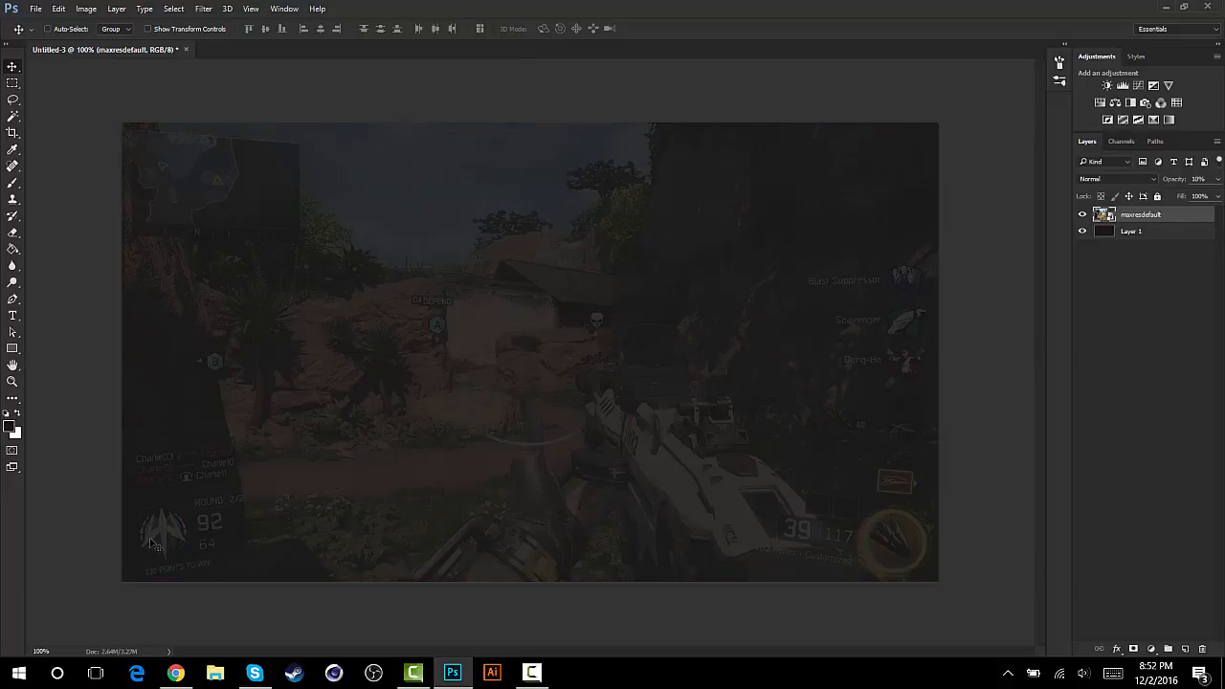
key(ctrl+semicolon)
key(ctrl+semicolon)
key(ctrl+semicolon)
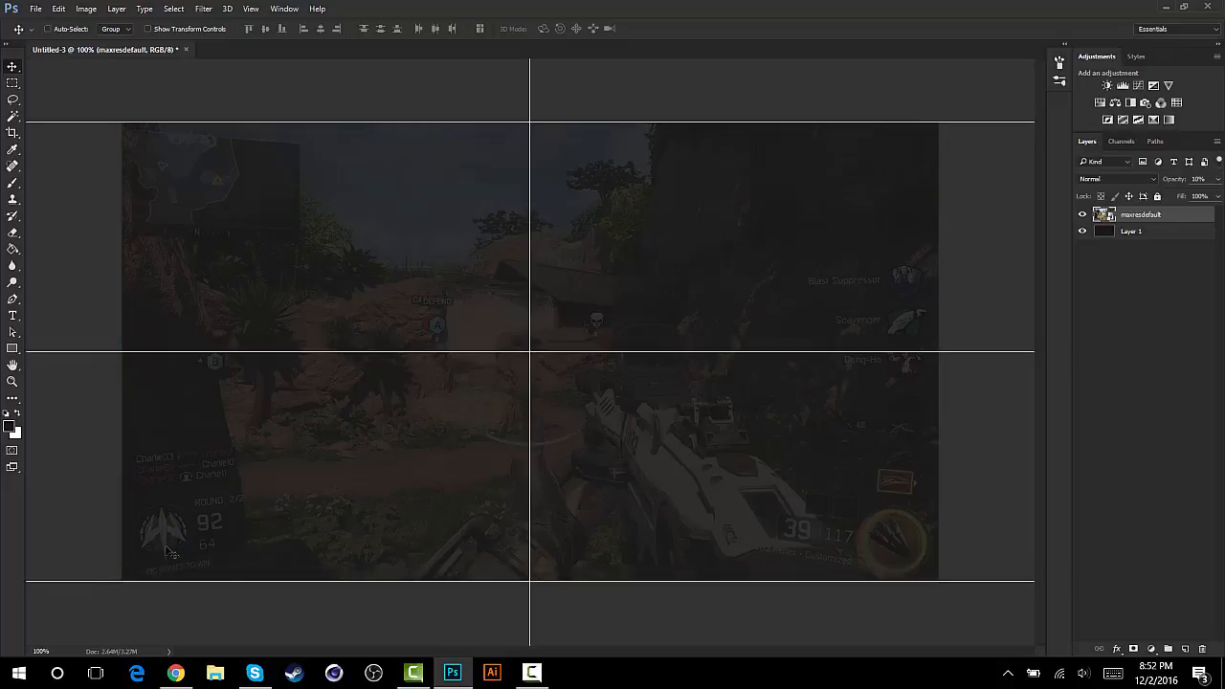
- Activate the Pen tool and add a new layer above the maxresdefault layer
click(13, 299)
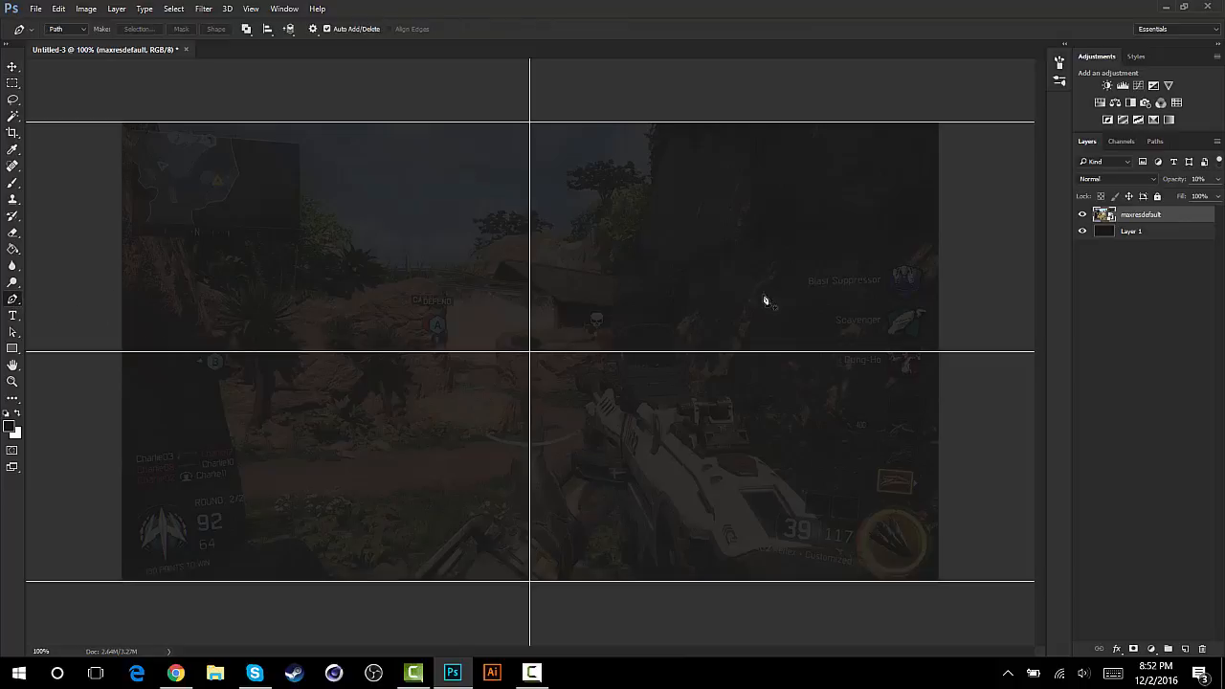
click(1185, 650)
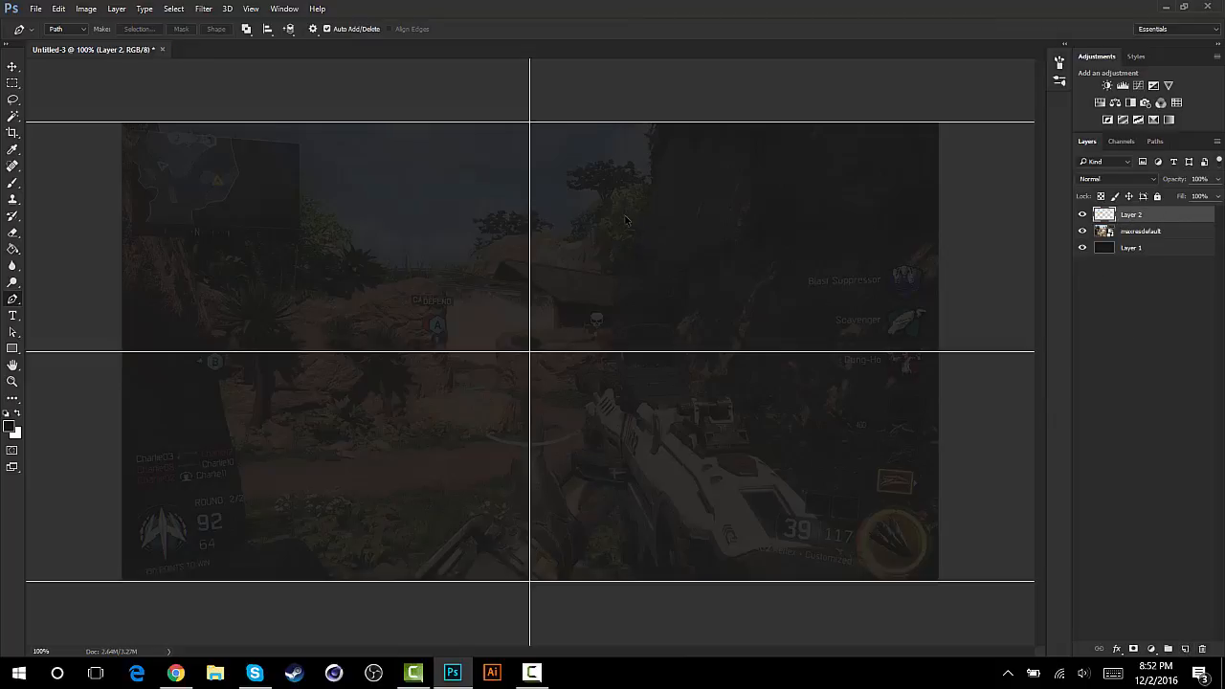
scroll(619, 202, up, 4)
scroll(620, 201, down, 4)
scroll(619, 202, up, 5)
scroll(620, 202, down, 6)
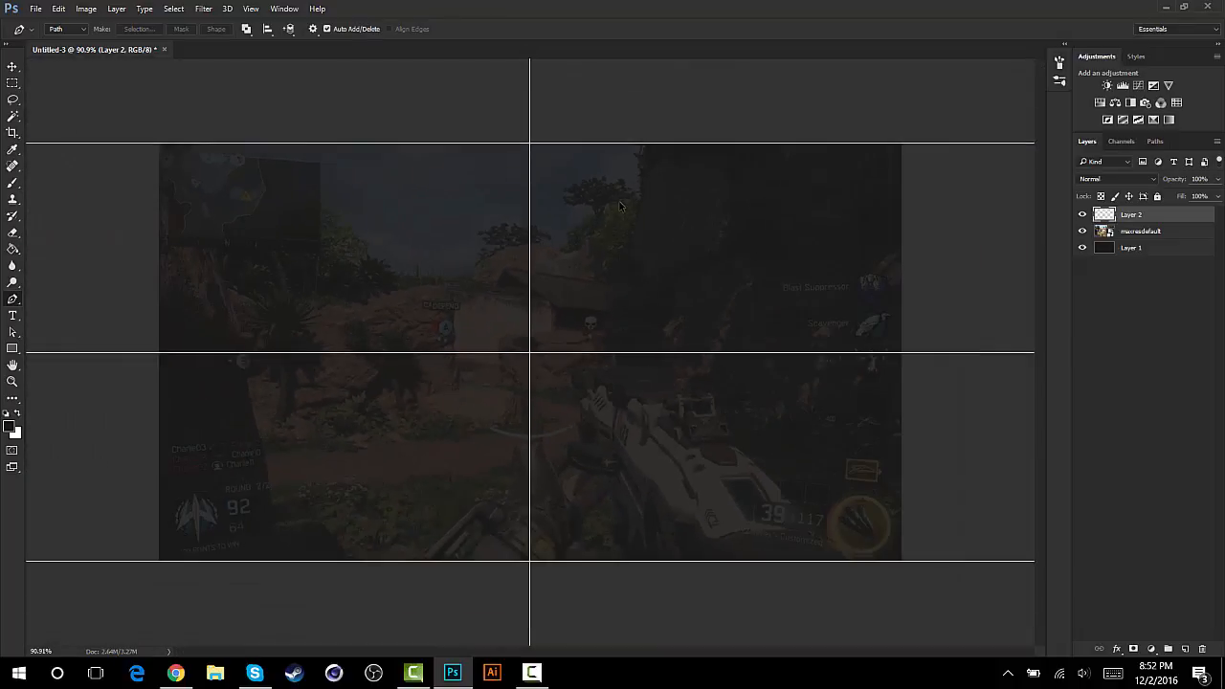
scroll(620, 201, up, 5)
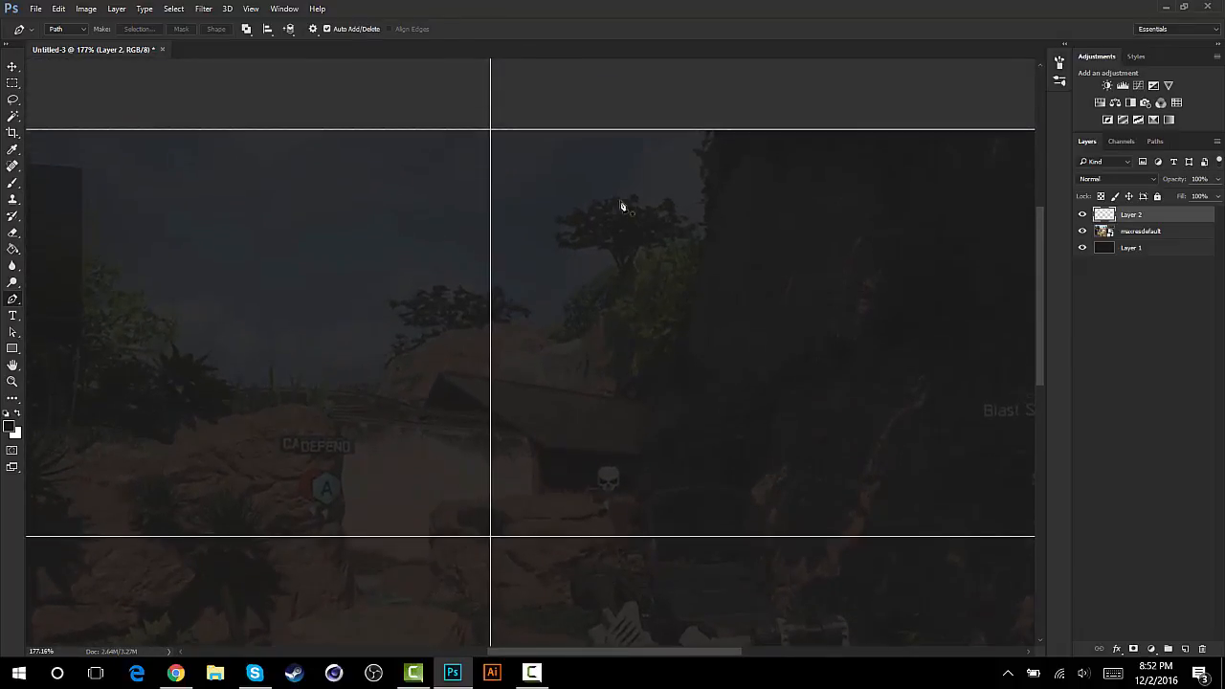
scroll(621, 206, down, 1)
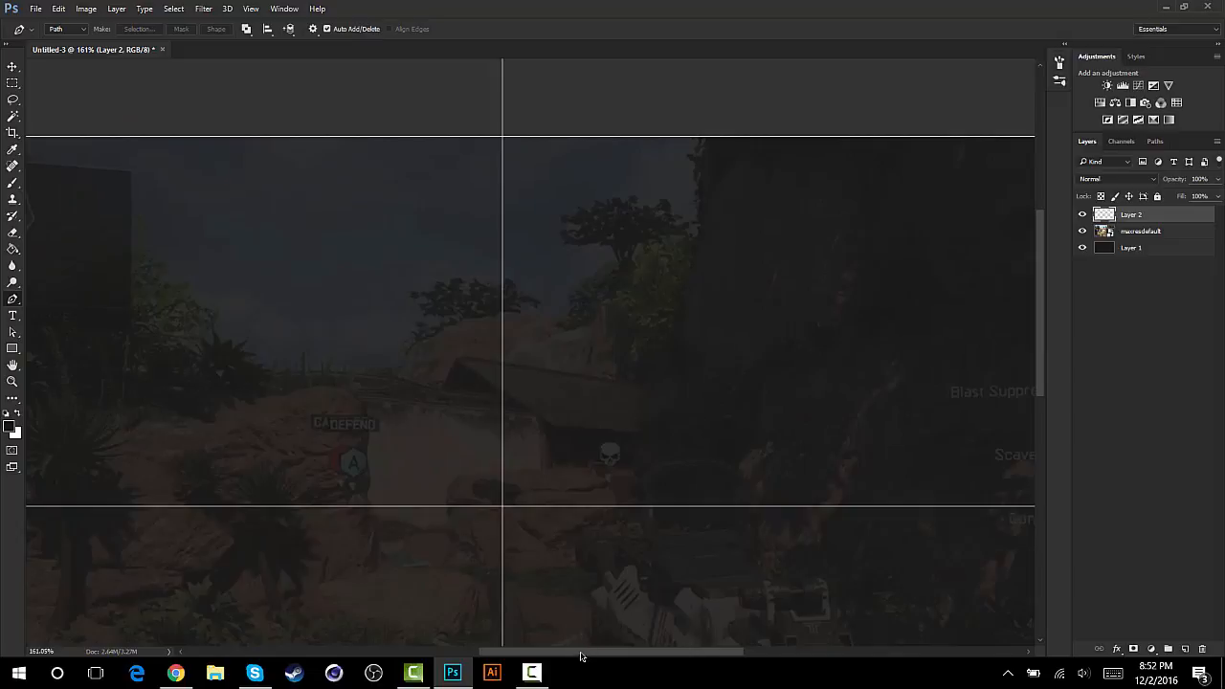
drag(581, 657, 575, 656)
key(ctrl+1)
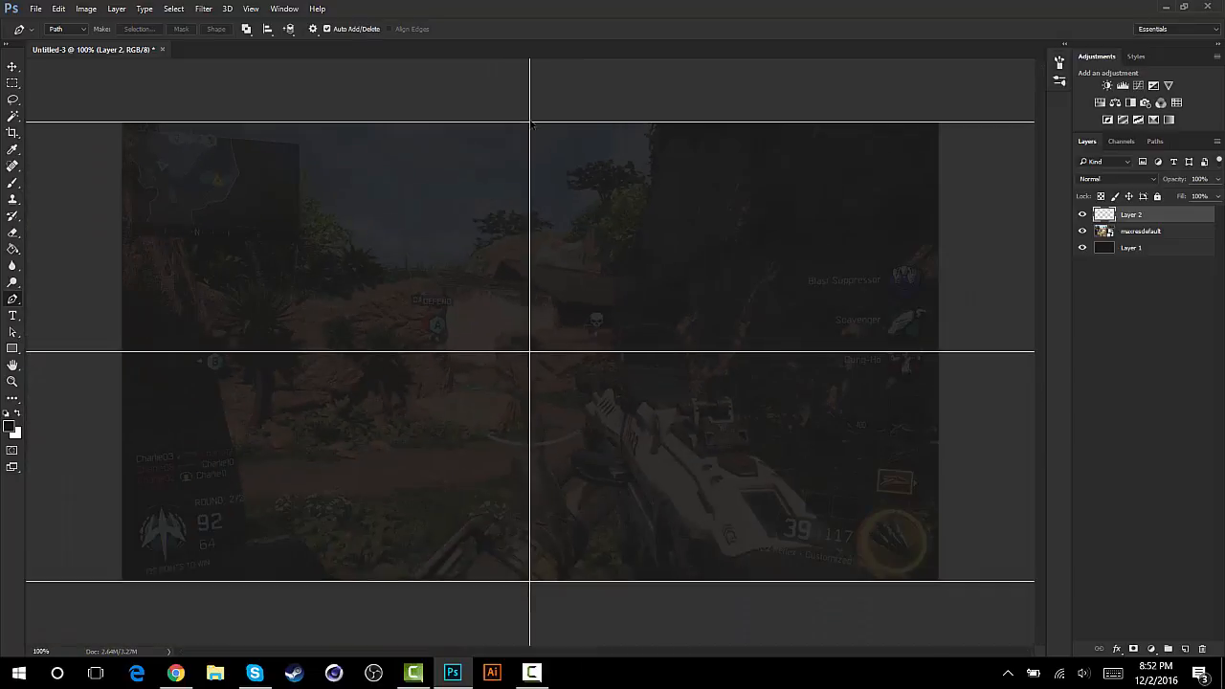
- Draw a half-trapezoid path with the Pen tool from the vertical centre guide rightward, slanted at its outer end and extending slightly above the canvas's upper edge
scroll(533, 124, up, 5)
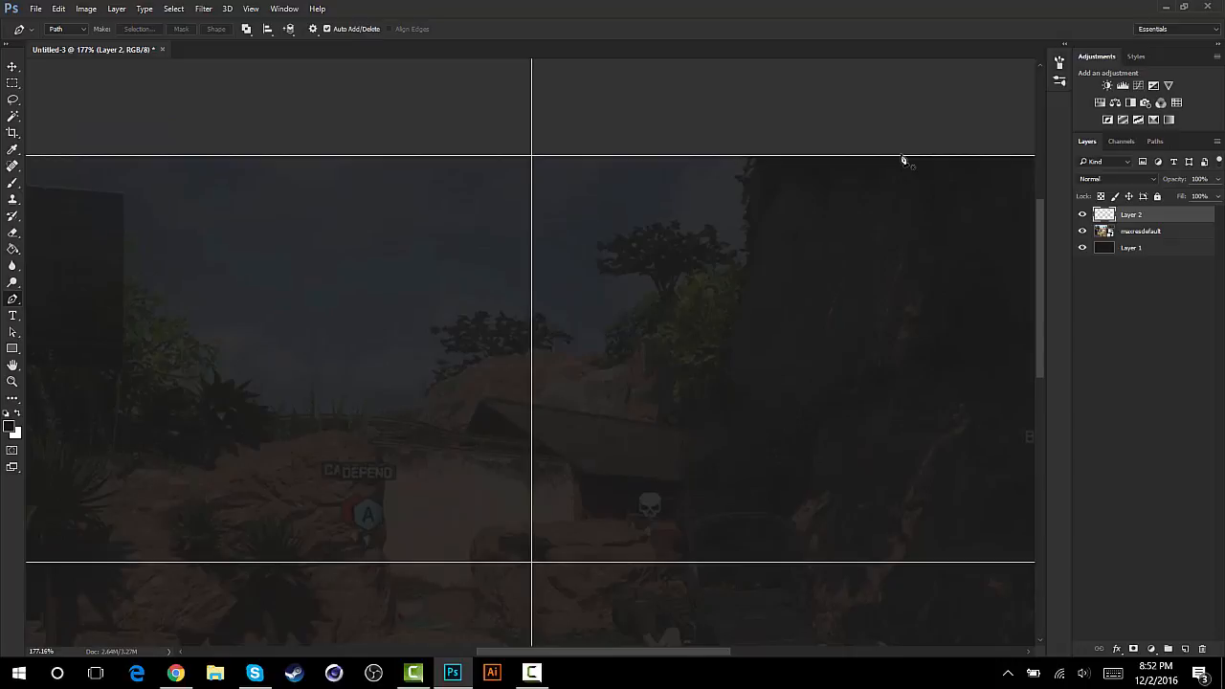
click(901, 157)
click(815, 242)
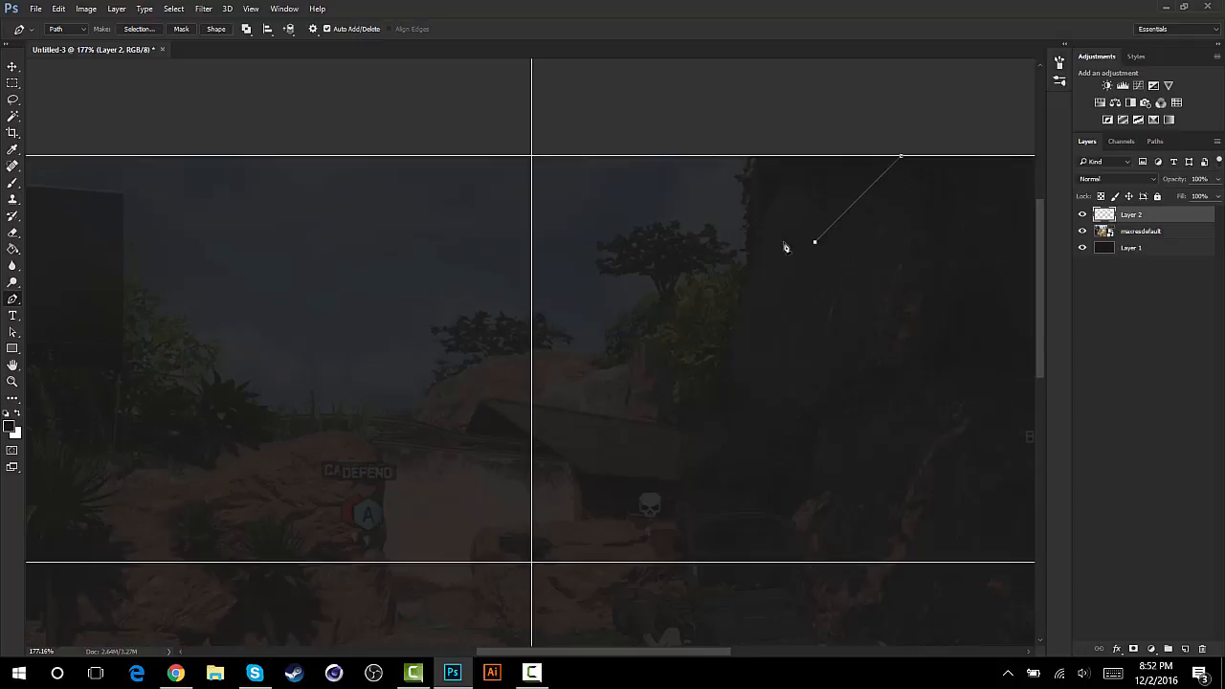
click(532, 243)
click(533, 154)
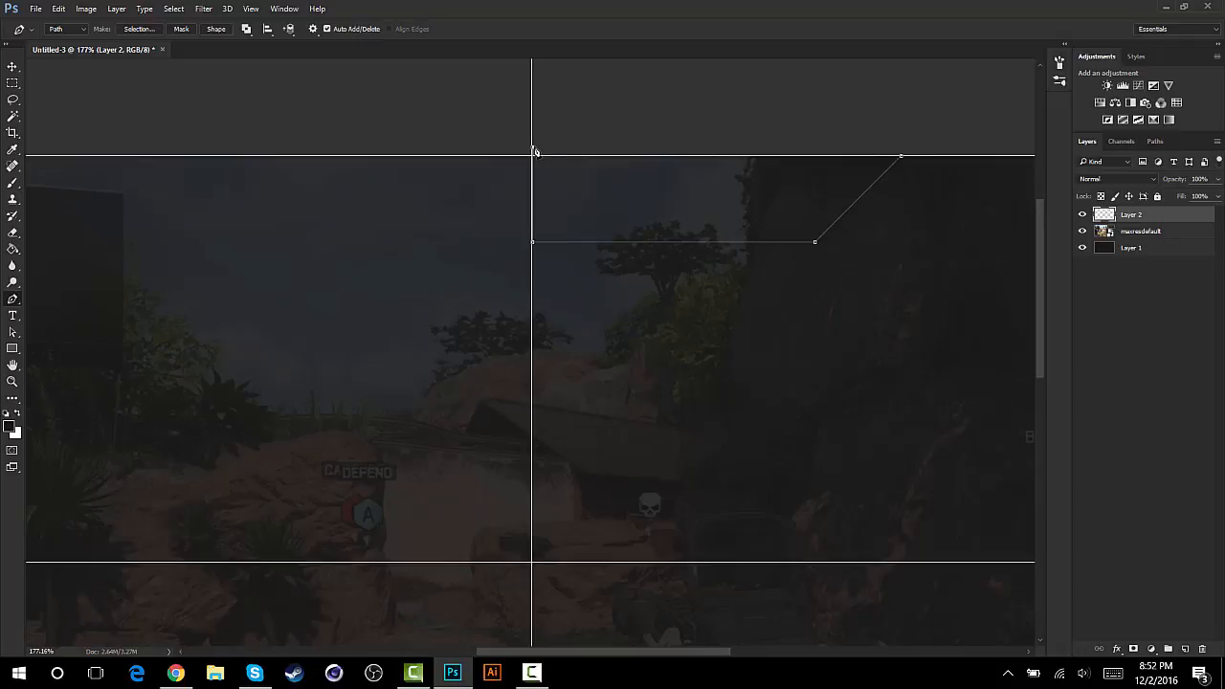
click(908, 147)
- Fill the half-trapezoid path with a custom near-black color, and delete the path
right_click(622, 189)
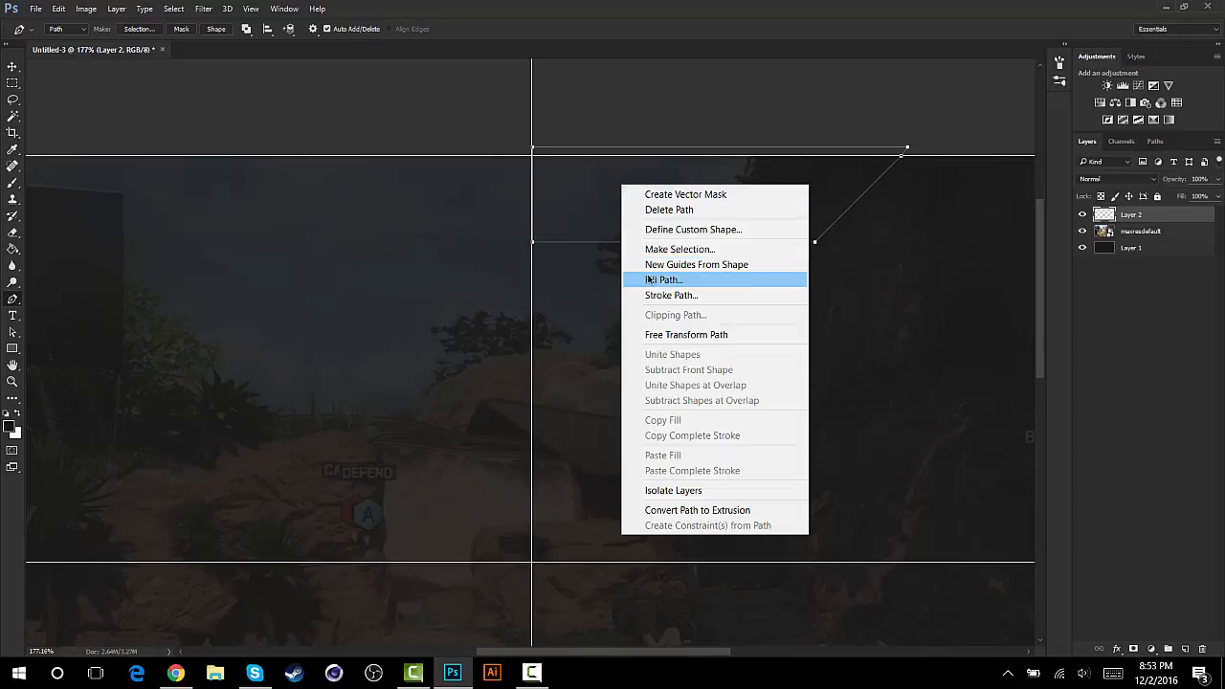
click(649, 278)
click(613, 191)
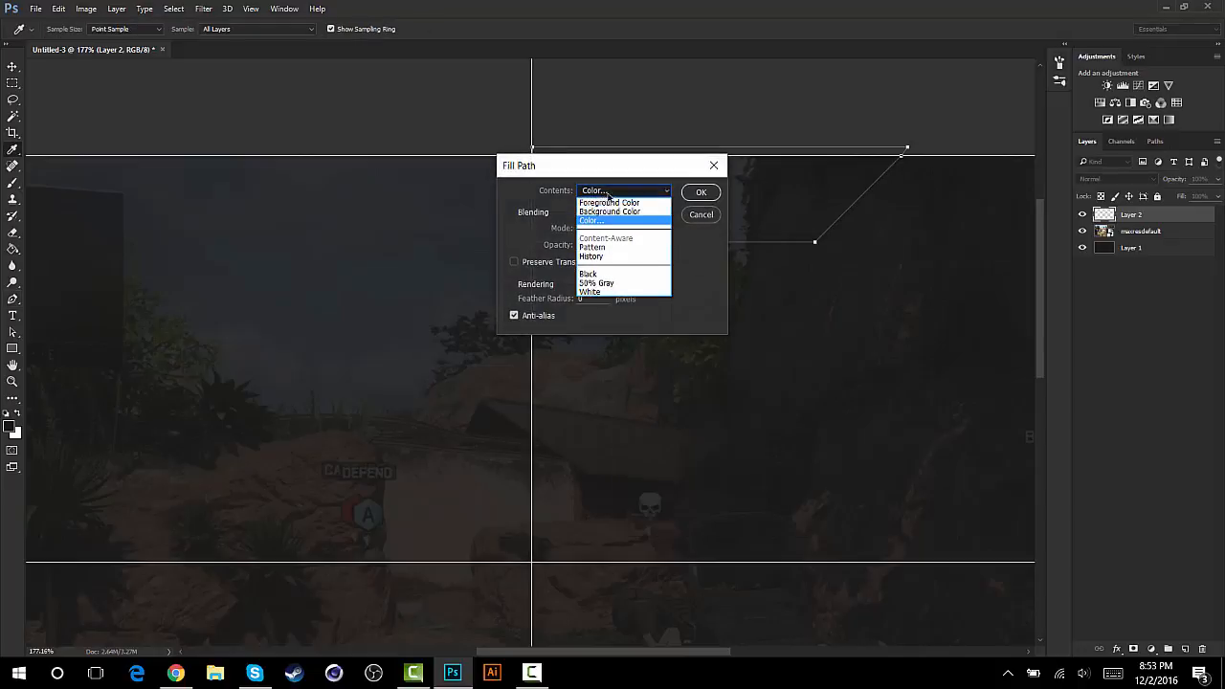
click(601, 191)
click(383, 334)
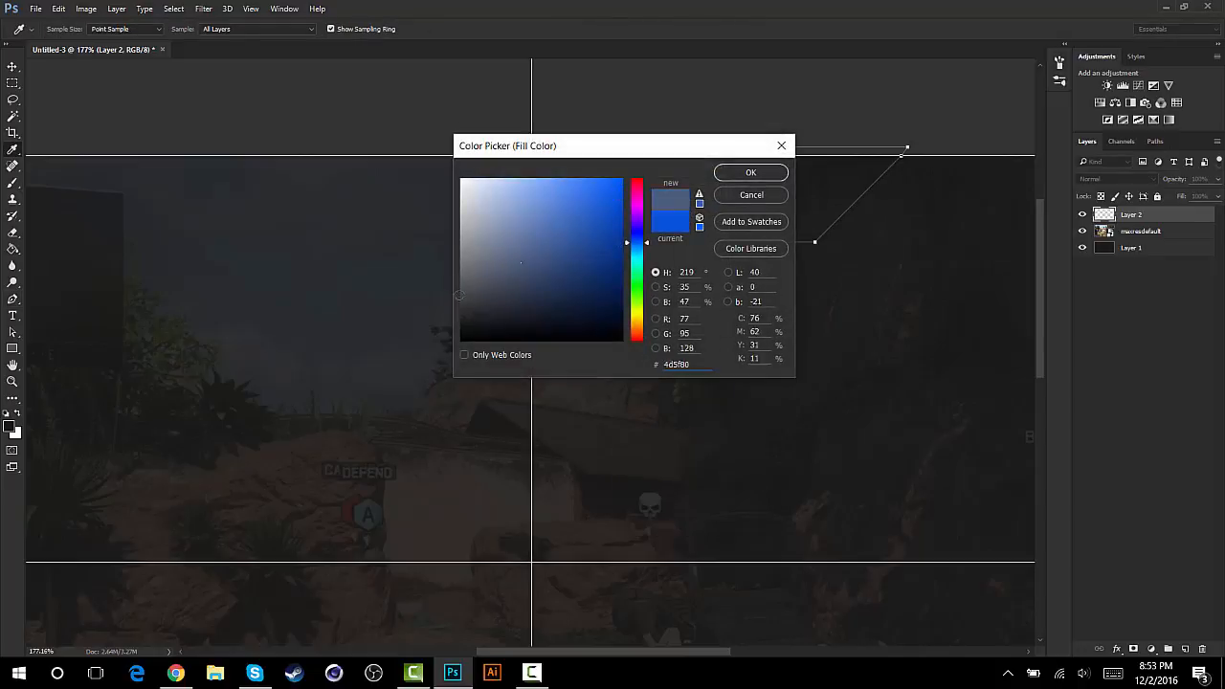
click(389, 329)
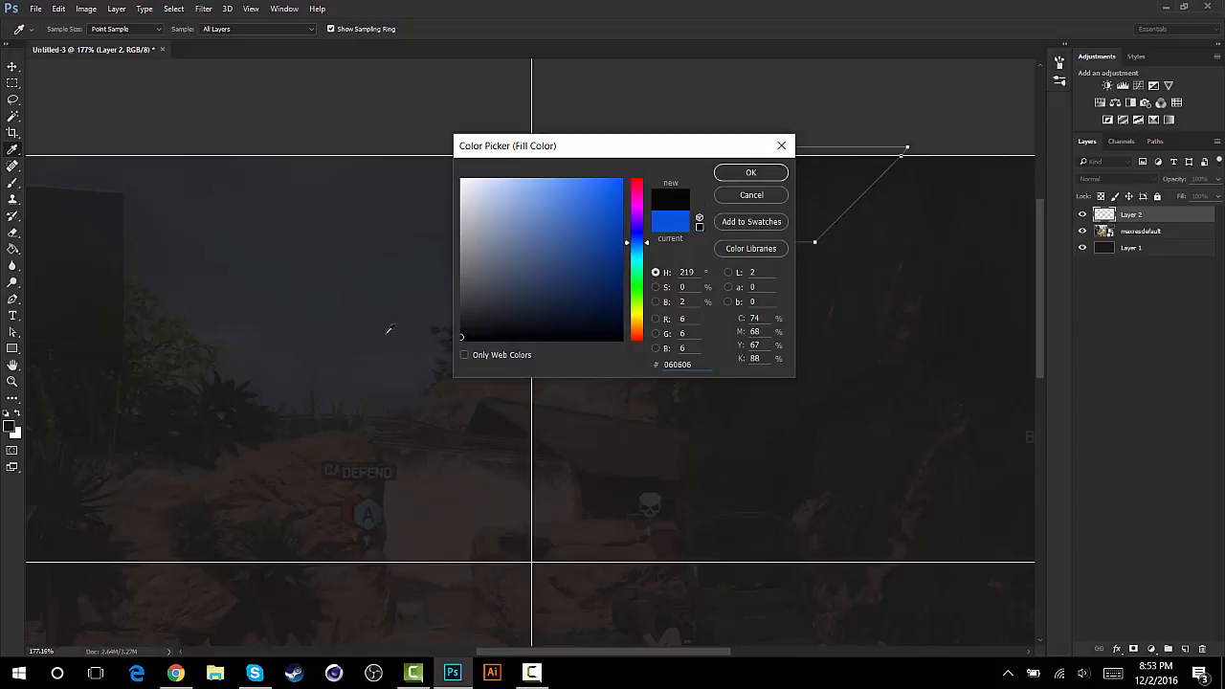
click(751, 172)
click(701, 192)
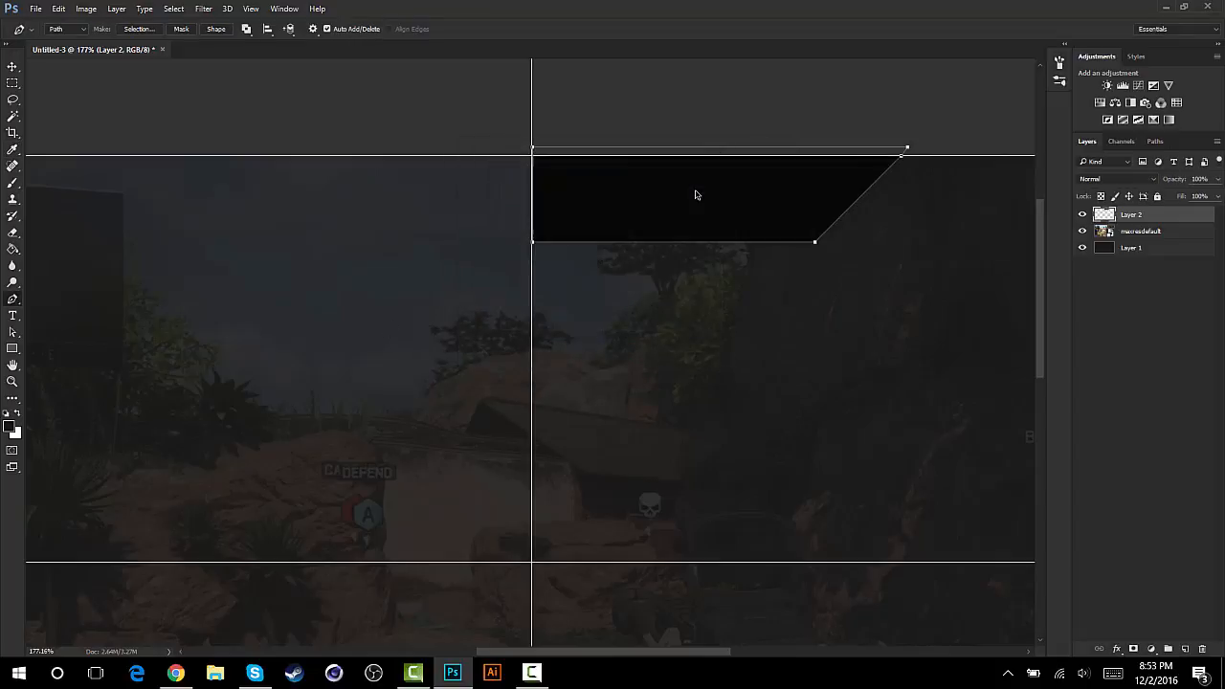
right_click(696, 196)
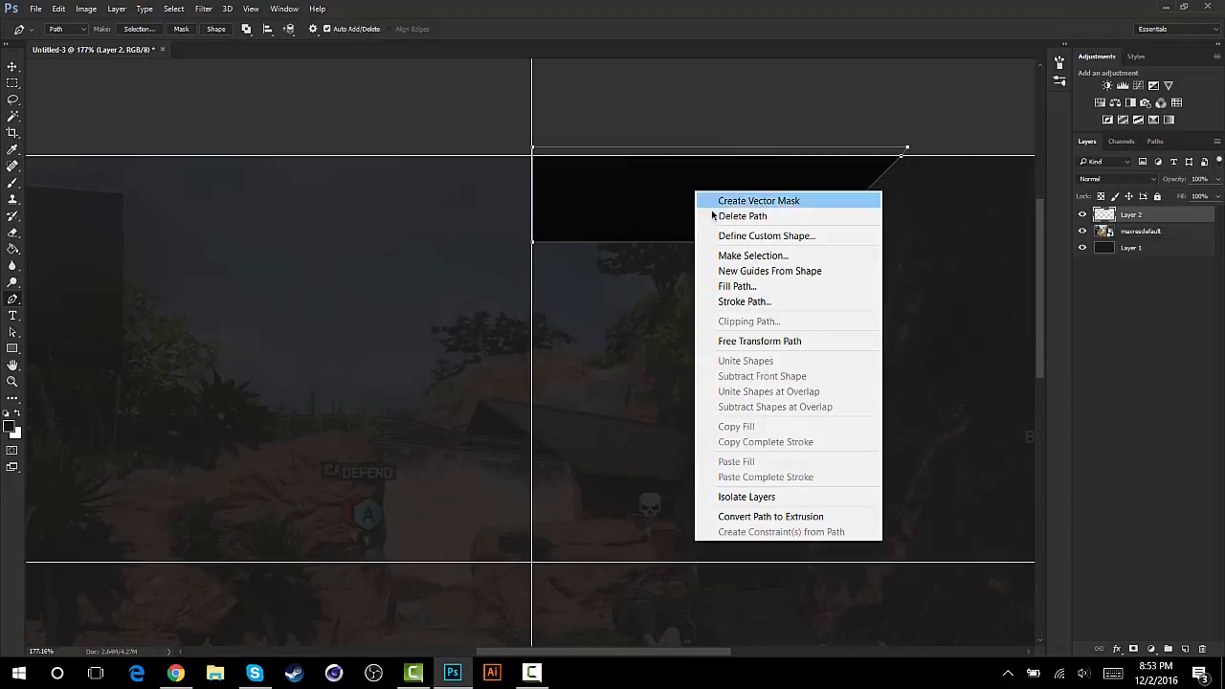
click(716, 218)
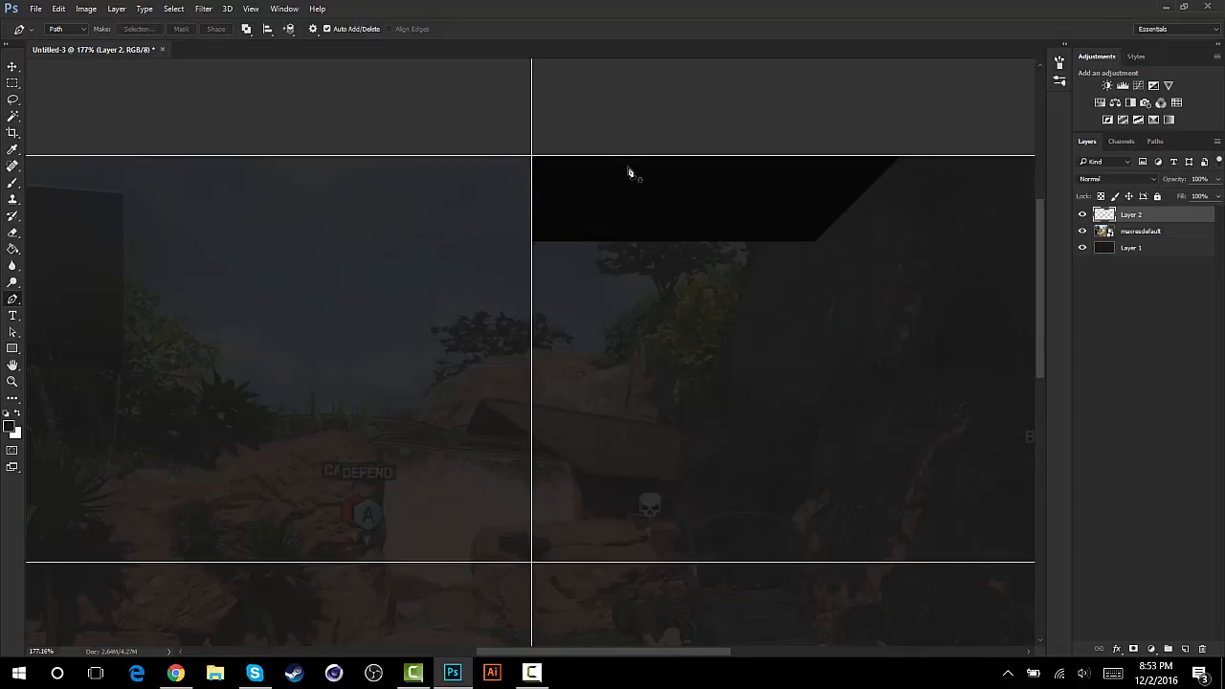
- Duplicate the shape layer, flip the copy horizontally, and place it against the left side of the vertical centre guide to mirror the original
key(ctrl+j)
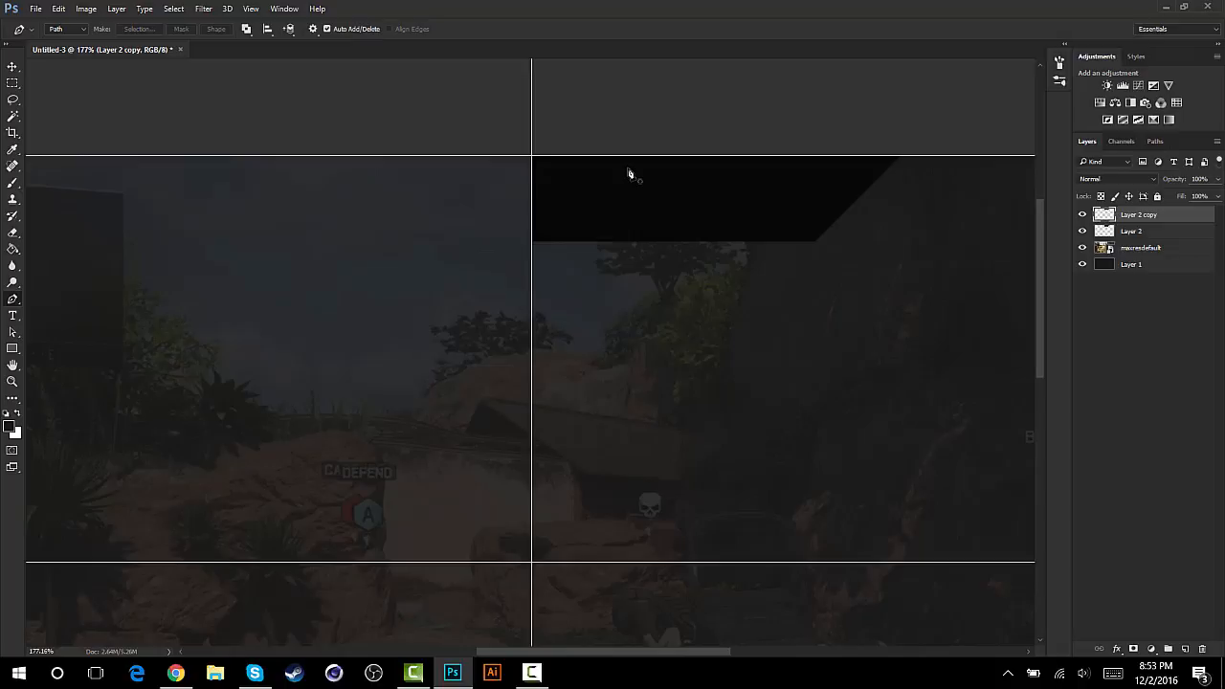
key(ctrl+t)
right_click(645, 193)
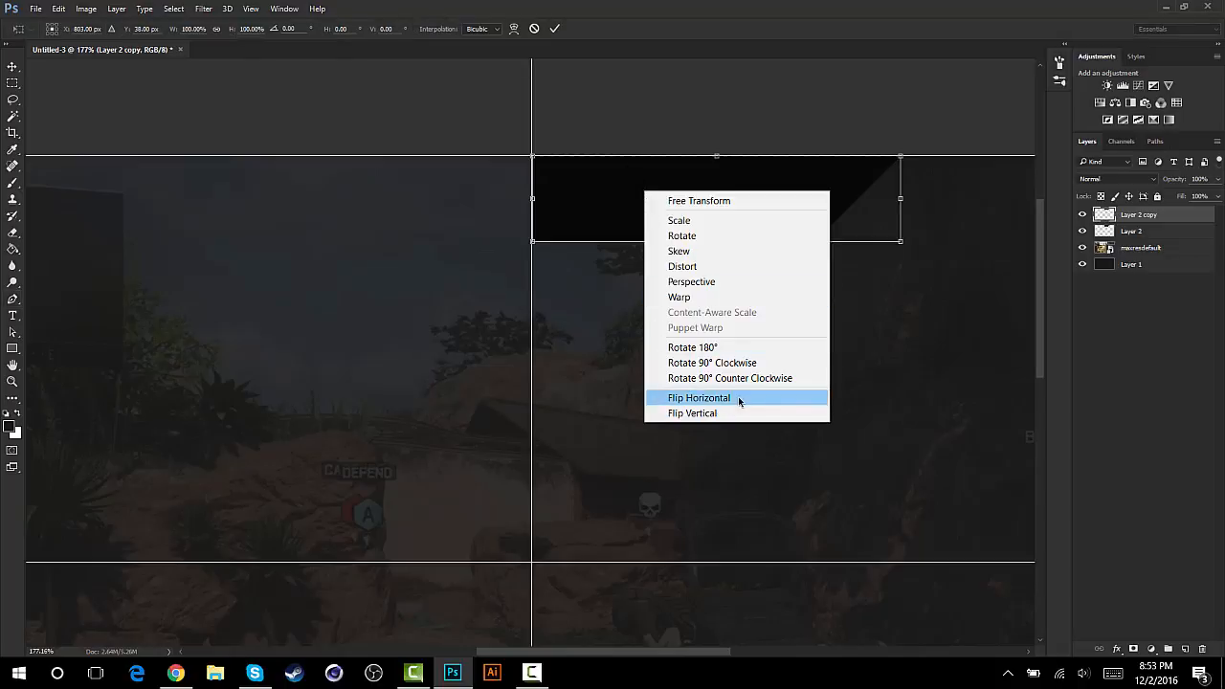
click(679, 398)
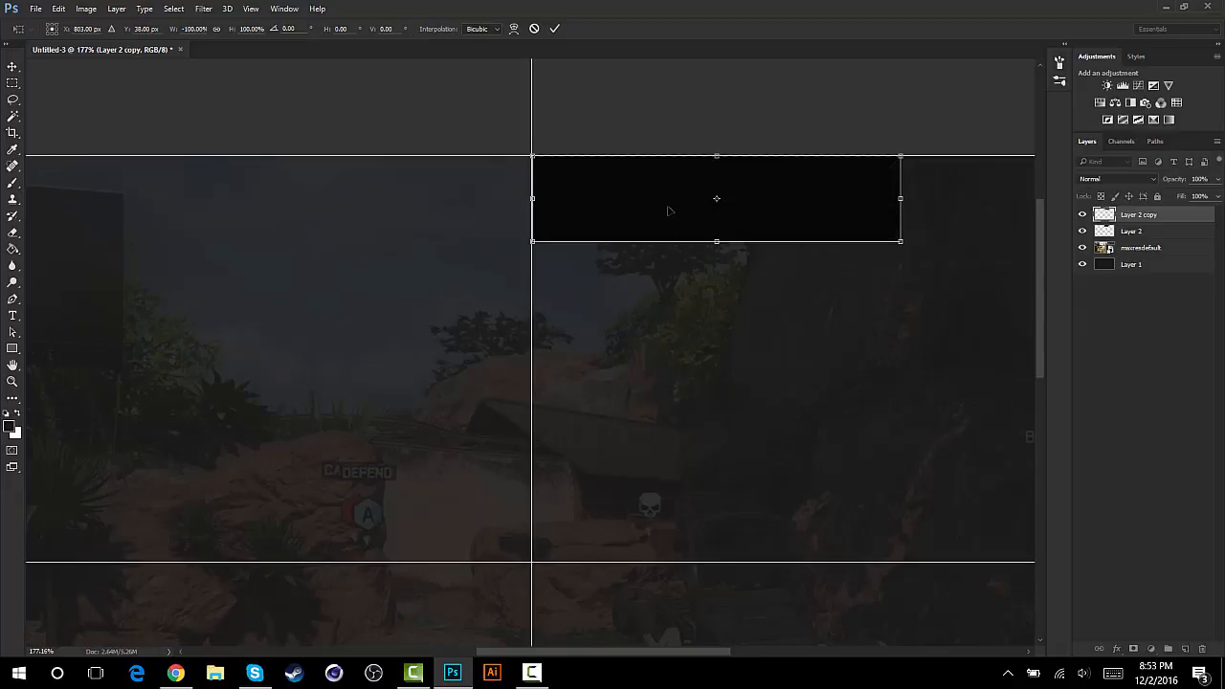
drag(654, 208, 296, 213)
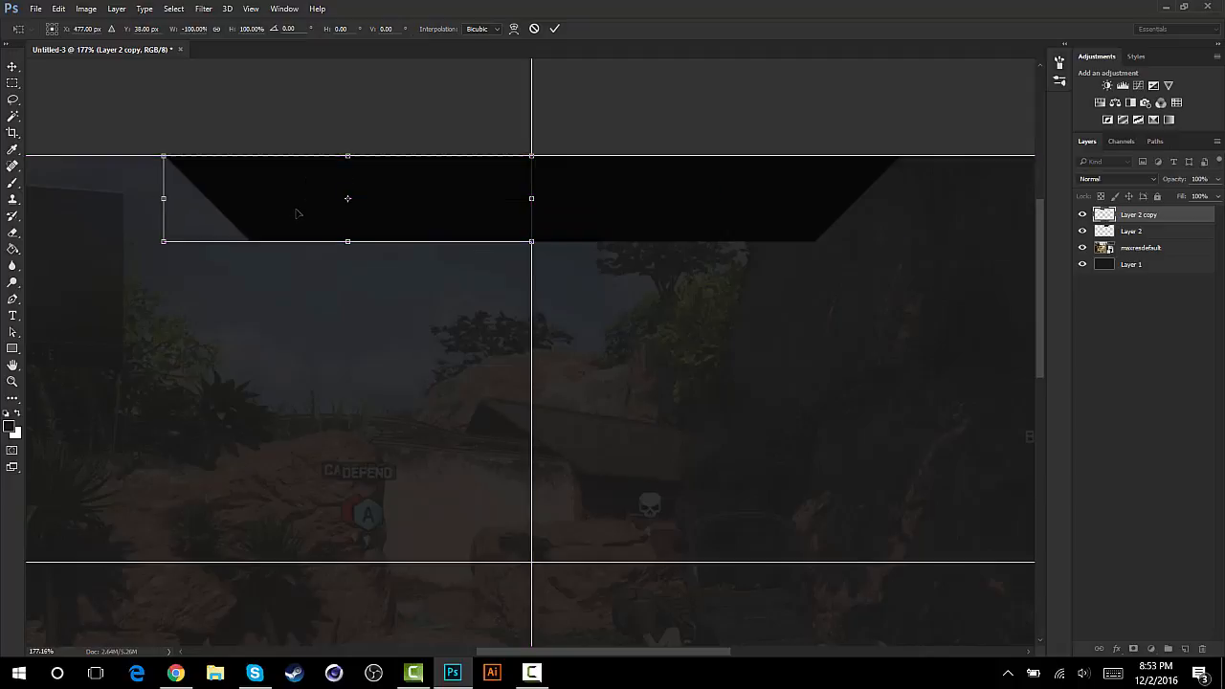
key(p)
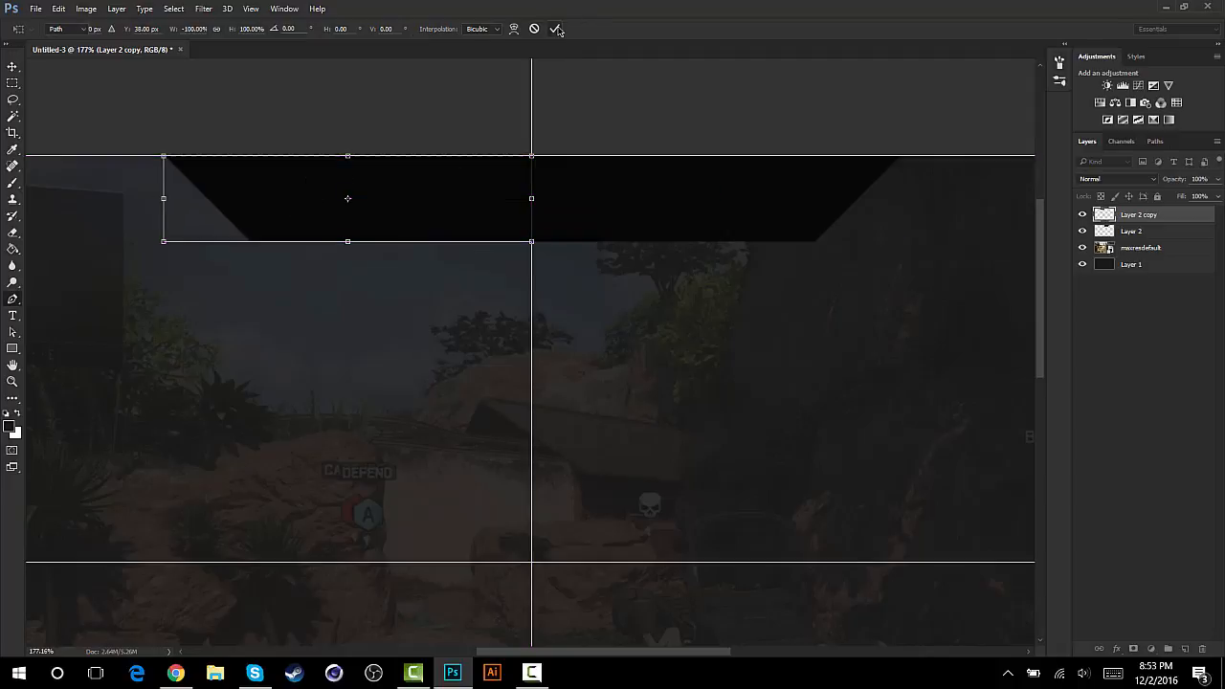
click(555, 29)
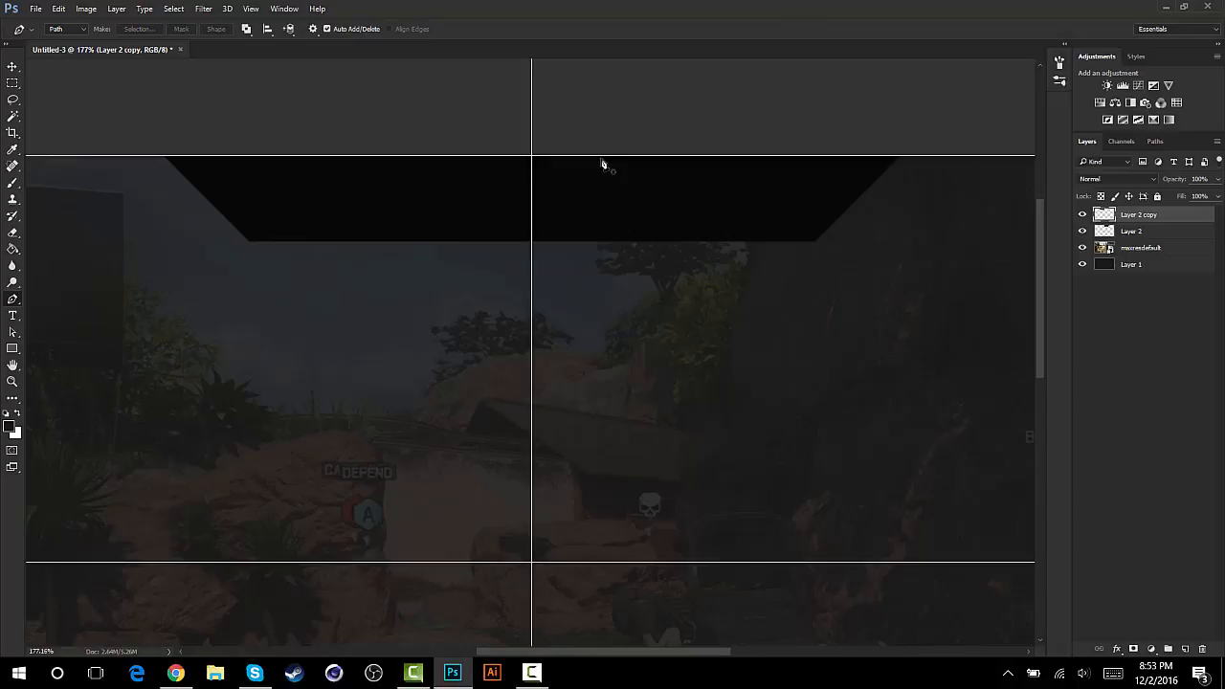
- Hide the guides and merge Layer 2 and Layer 2 copy into one layer
scroll(569, 163, up, 3)
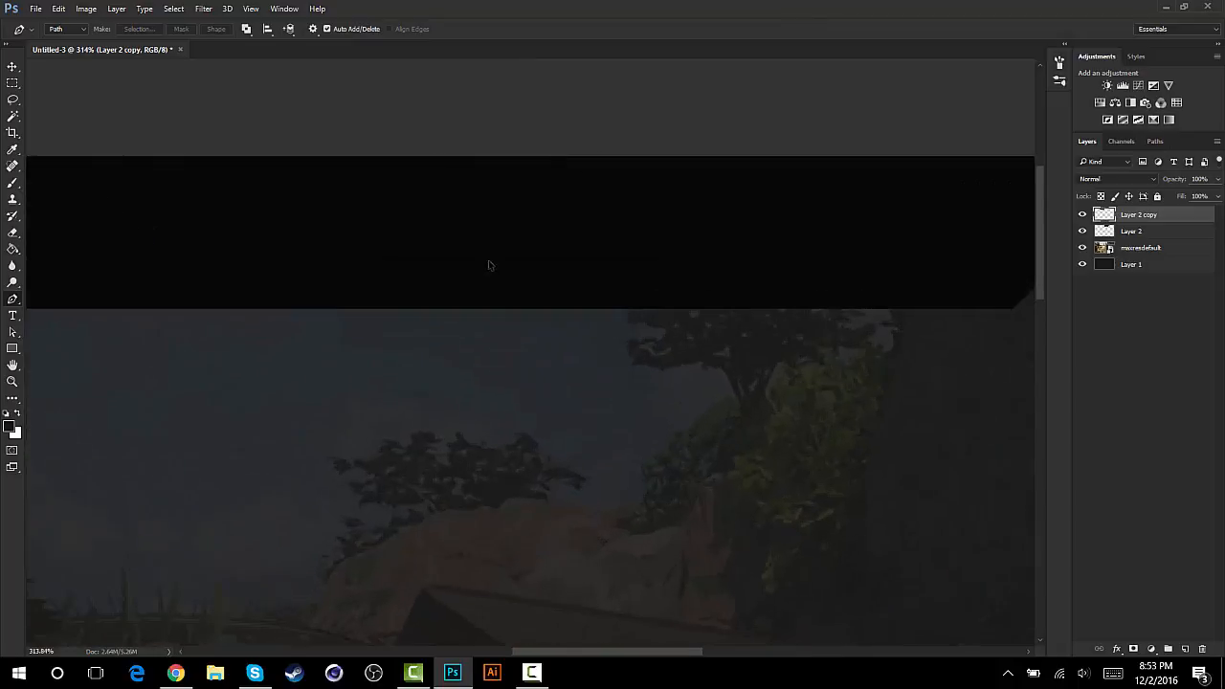
scroll(500, 237, down, 4)
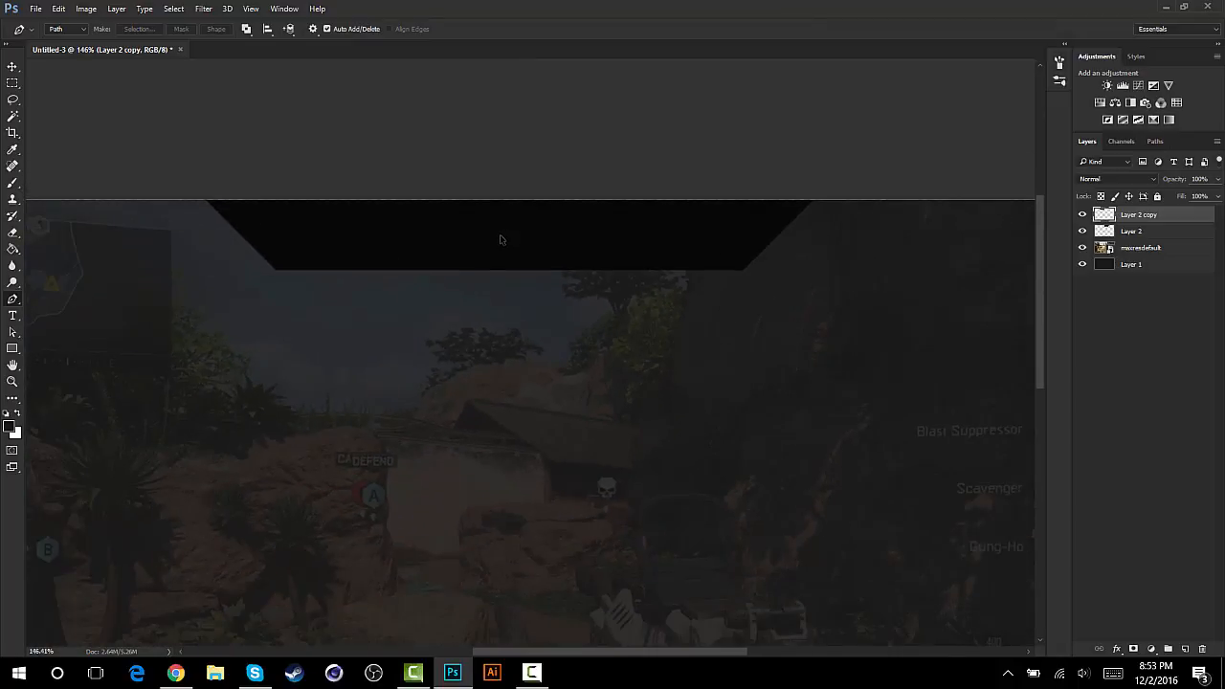
scroll(500, 239, down, 1)
scroll(500, 237, up, 2)
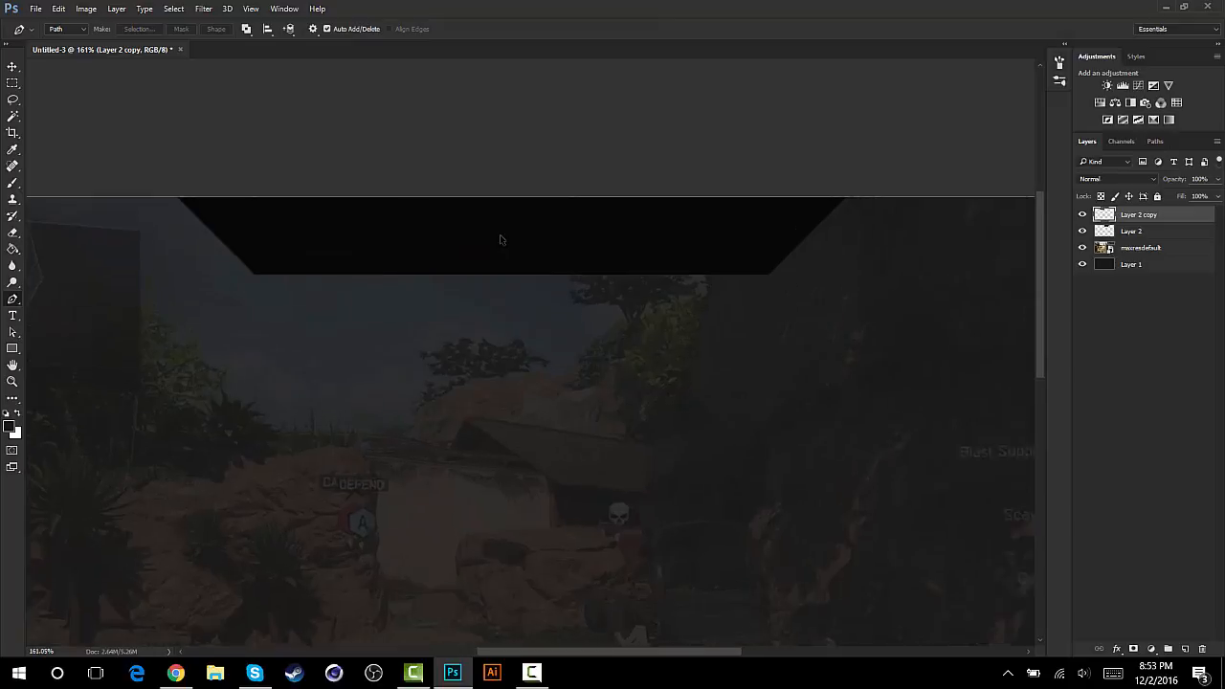
shift+click(1133, 232)
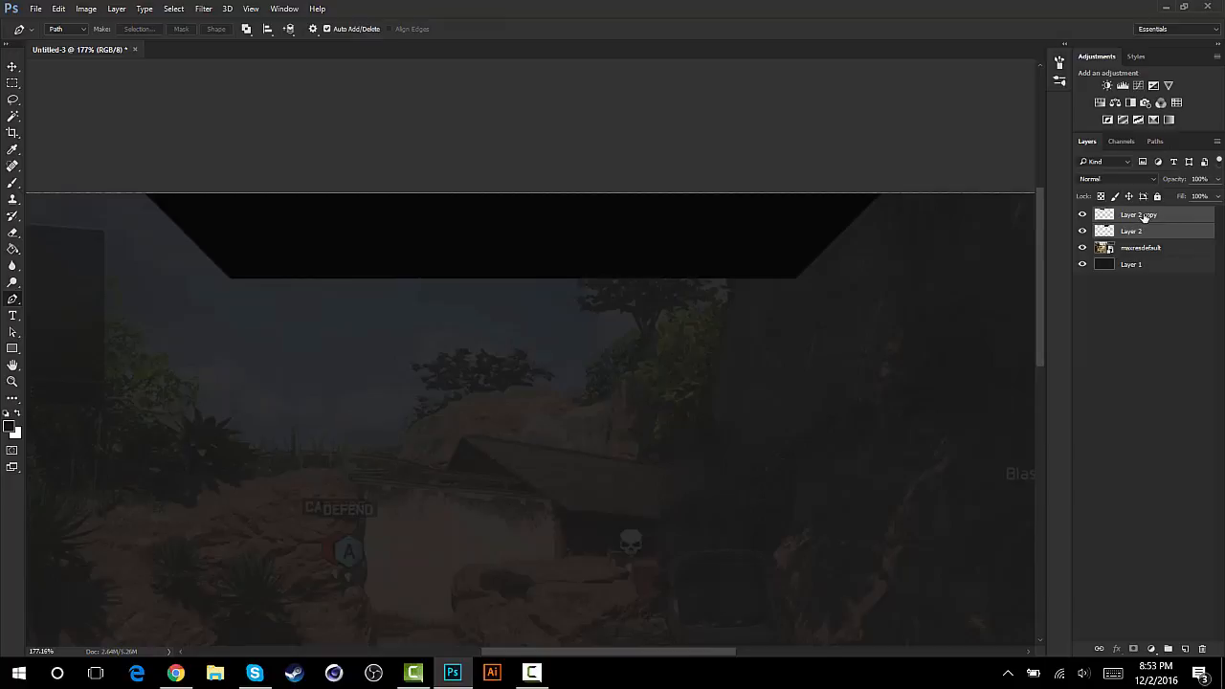
key(ctrl+e)
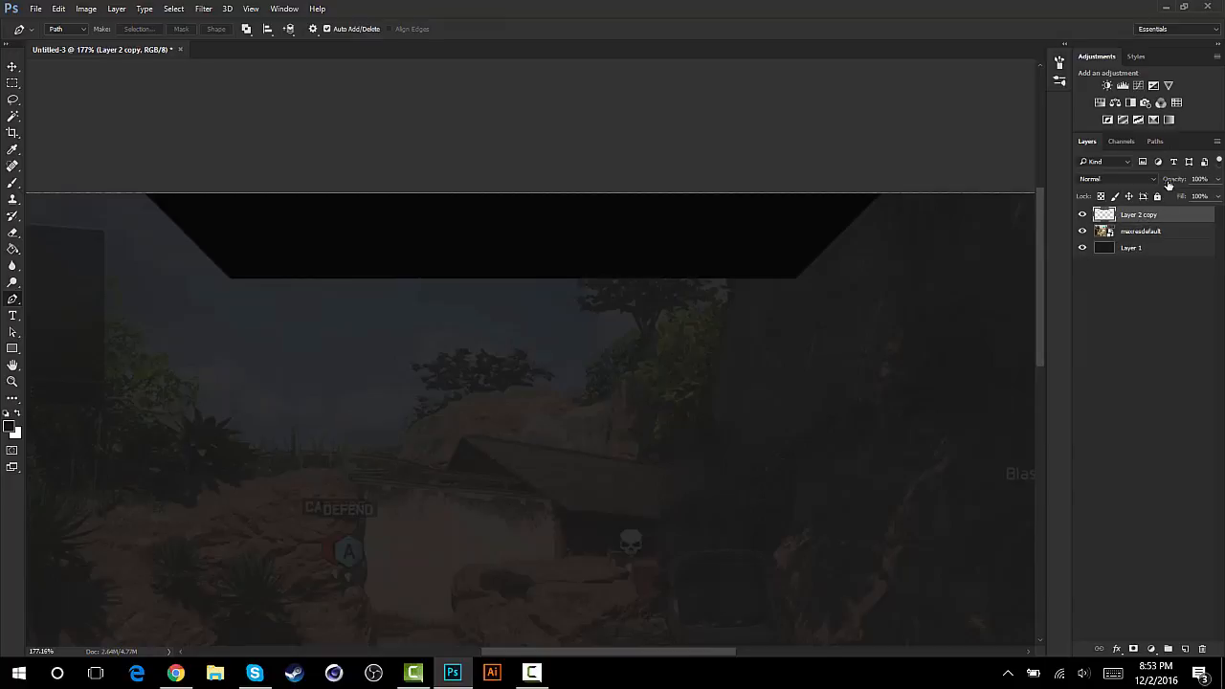
- Try moving the merged trapezoid down and right from the canvas's upper edge, and undo the move
click(13, 66)
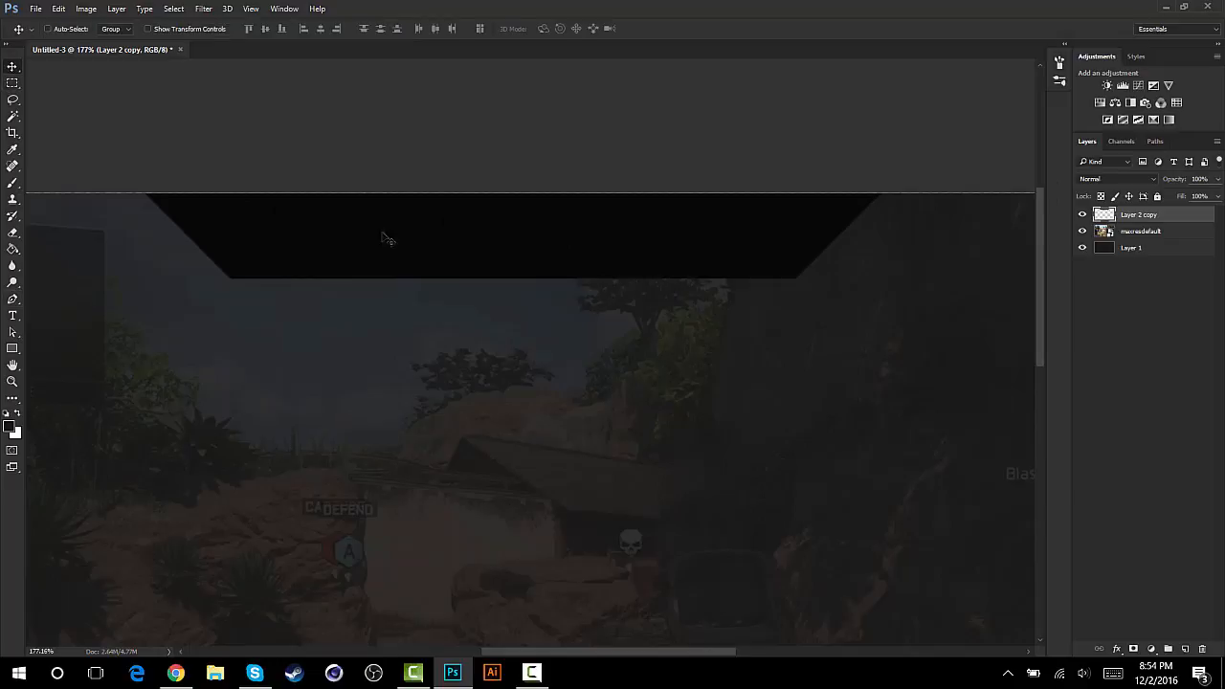
drag(435, 252, 481, 297)
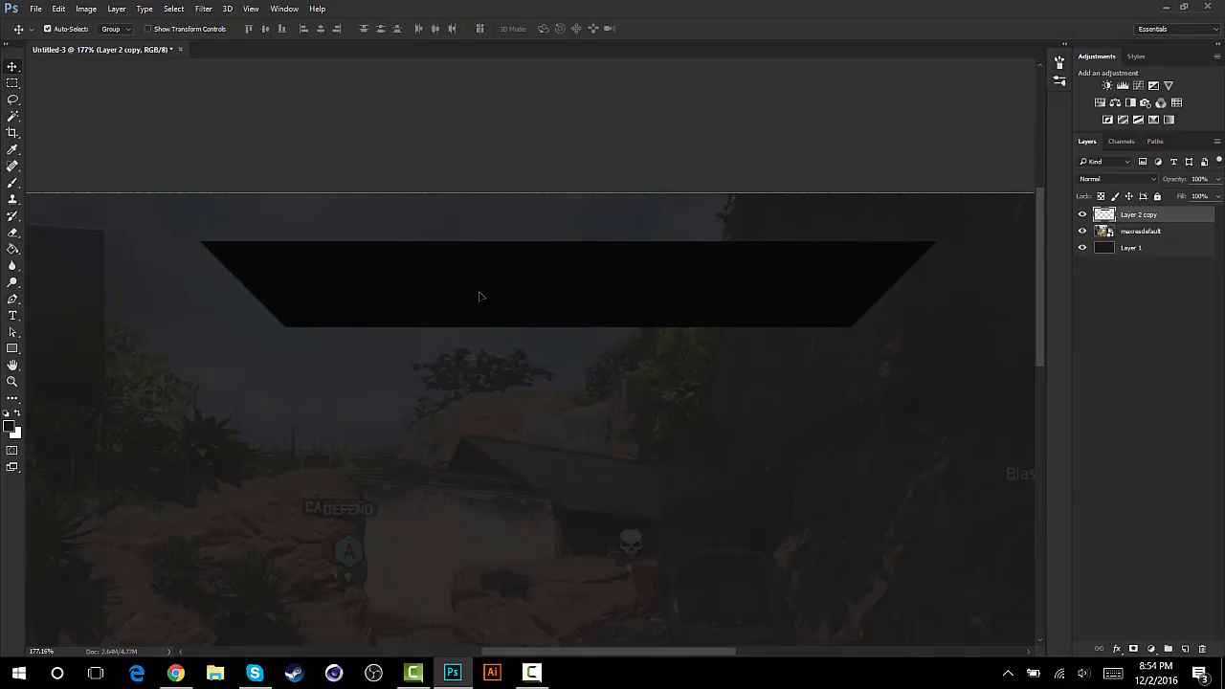
key(ctrl+z)
key(ctrl+1)
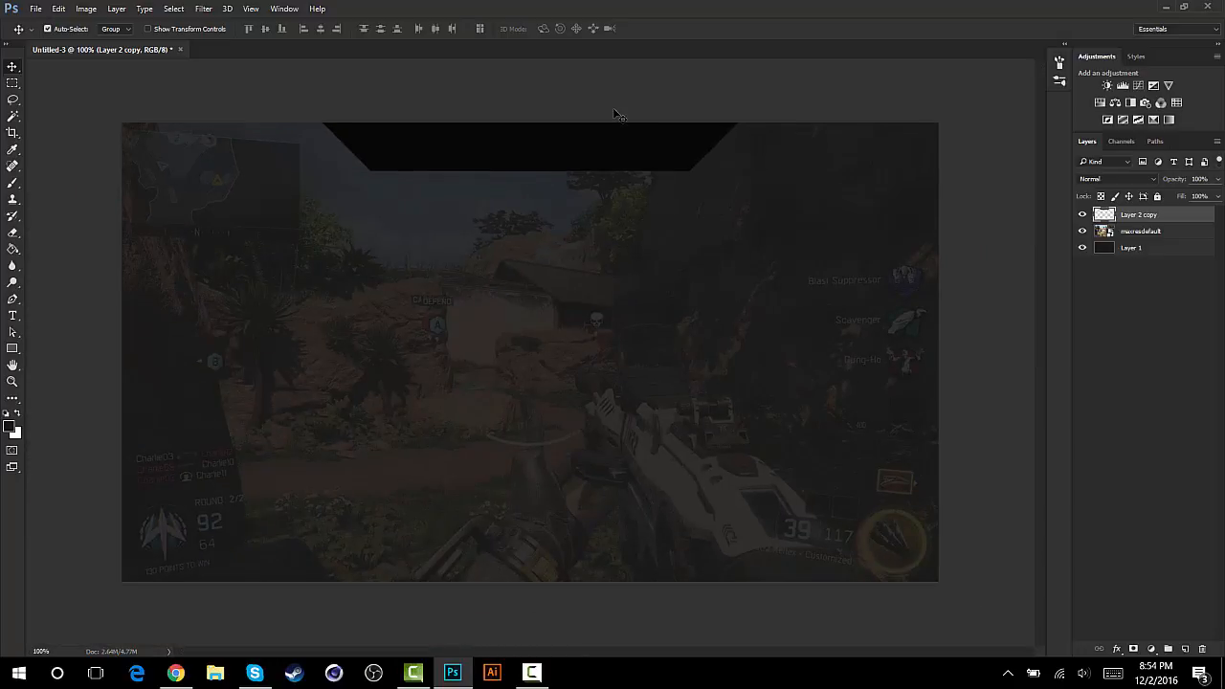
key(ctrl+t)
drag(734, 150, 898, 146)
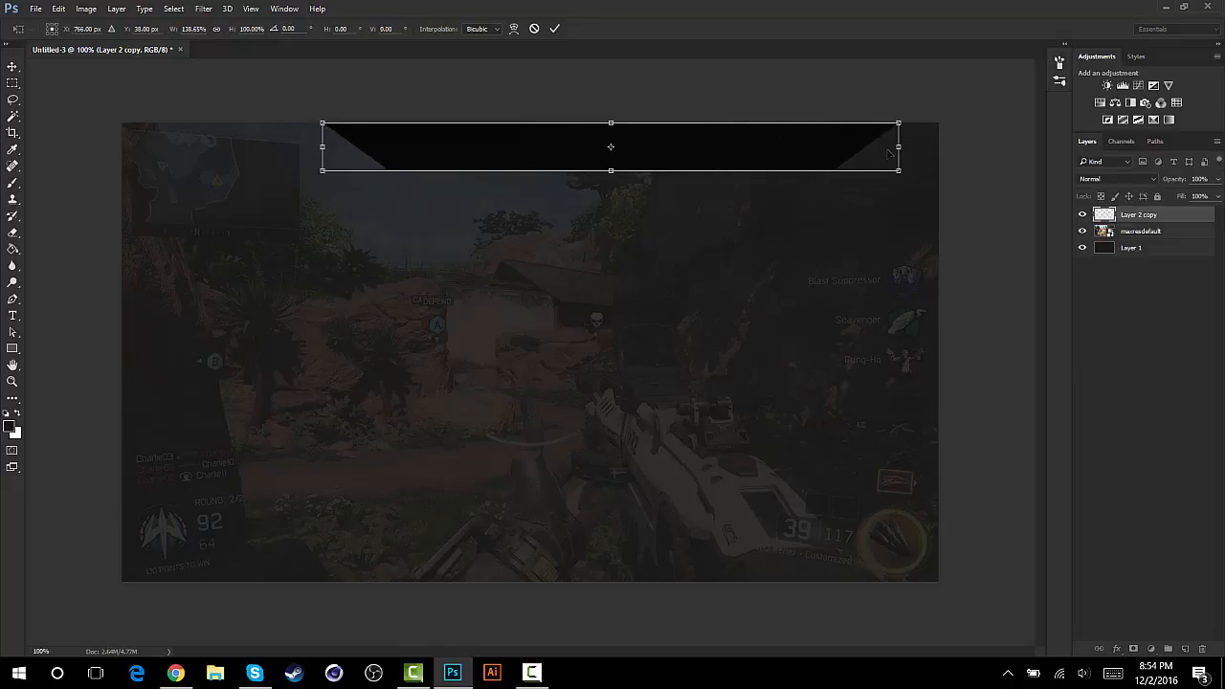
drag(323, 147, 199, 147)
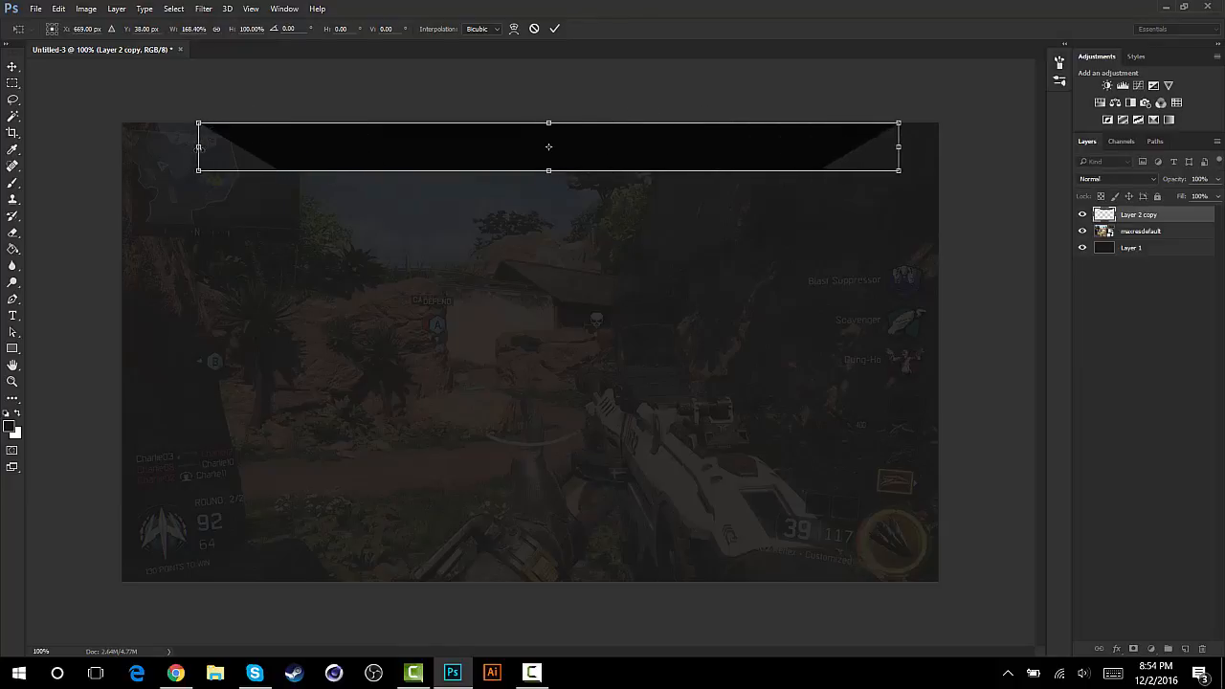
click(534, 29)
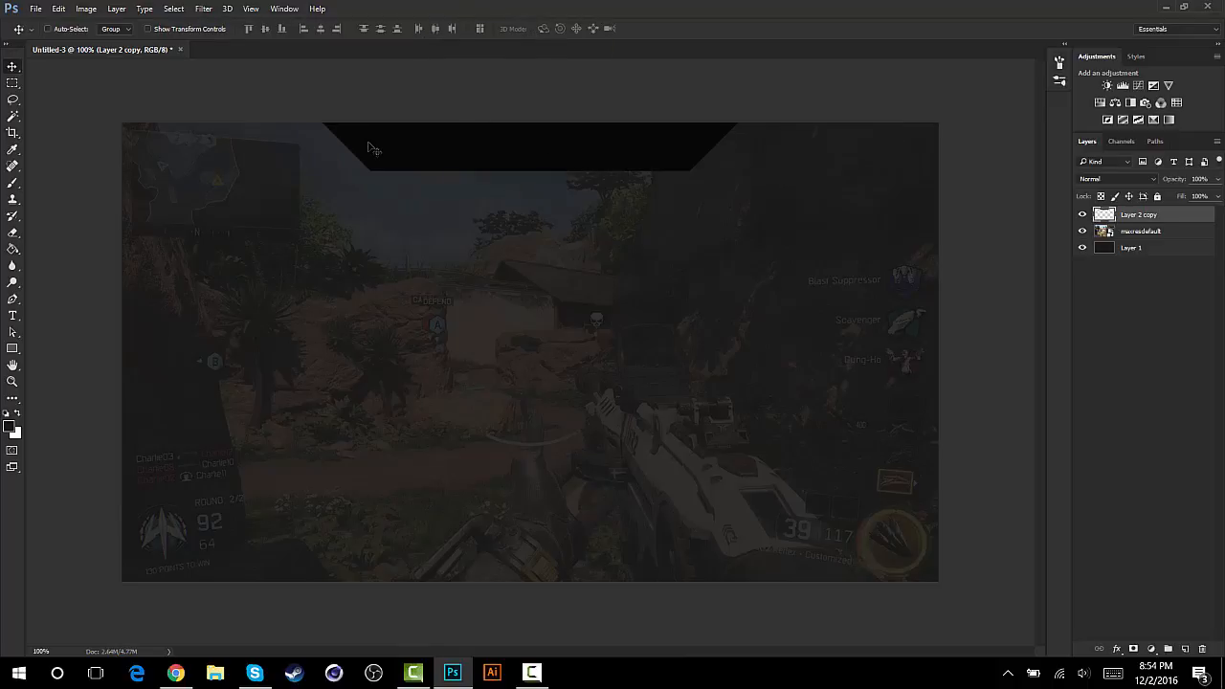
- Widen the black trapezoid slightly on both sides with Free Transform, keeping its height at 100%
key(ctrl+t)
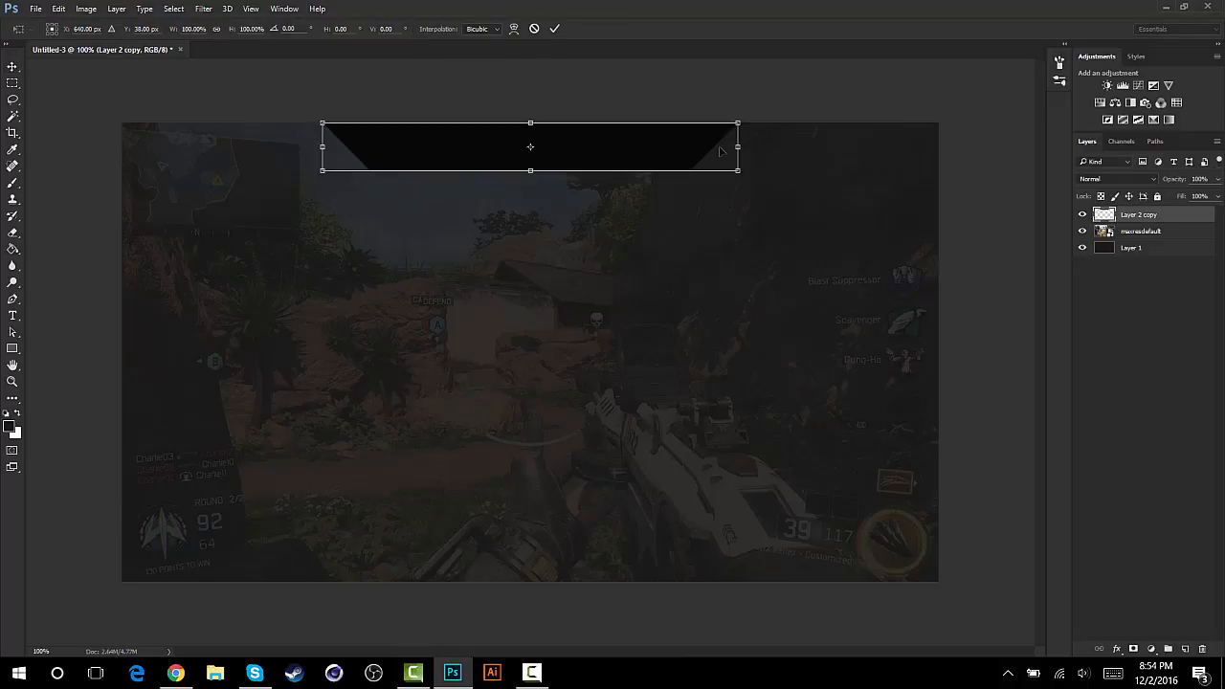
drag(738, 146, 770, 146)
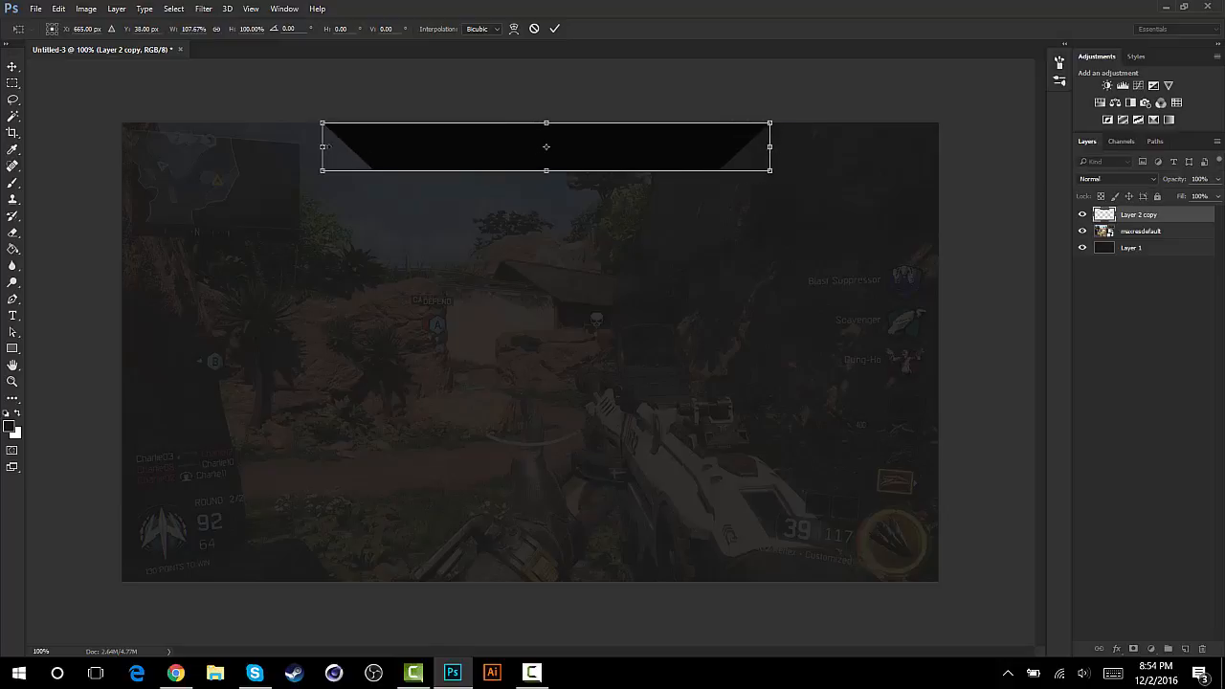
drag(314, 146, 290, 146)
click(554, 29)
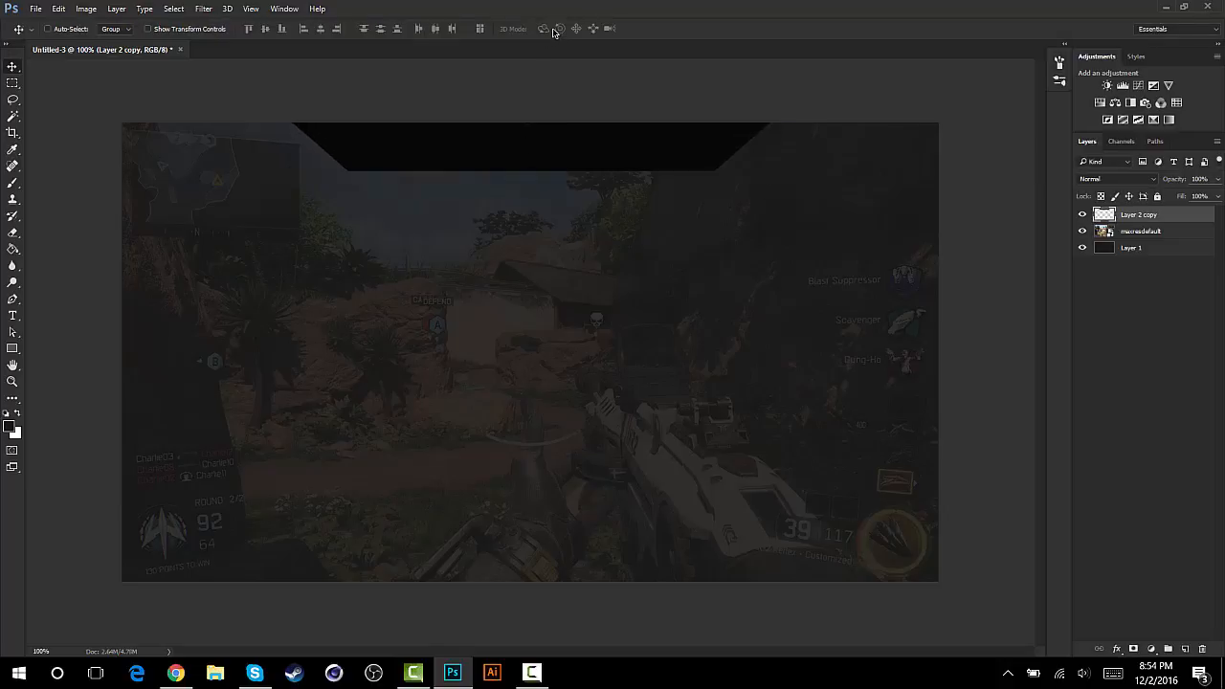
- Show the centre and edge guides over the canvas
key(ctrl+semicolon)
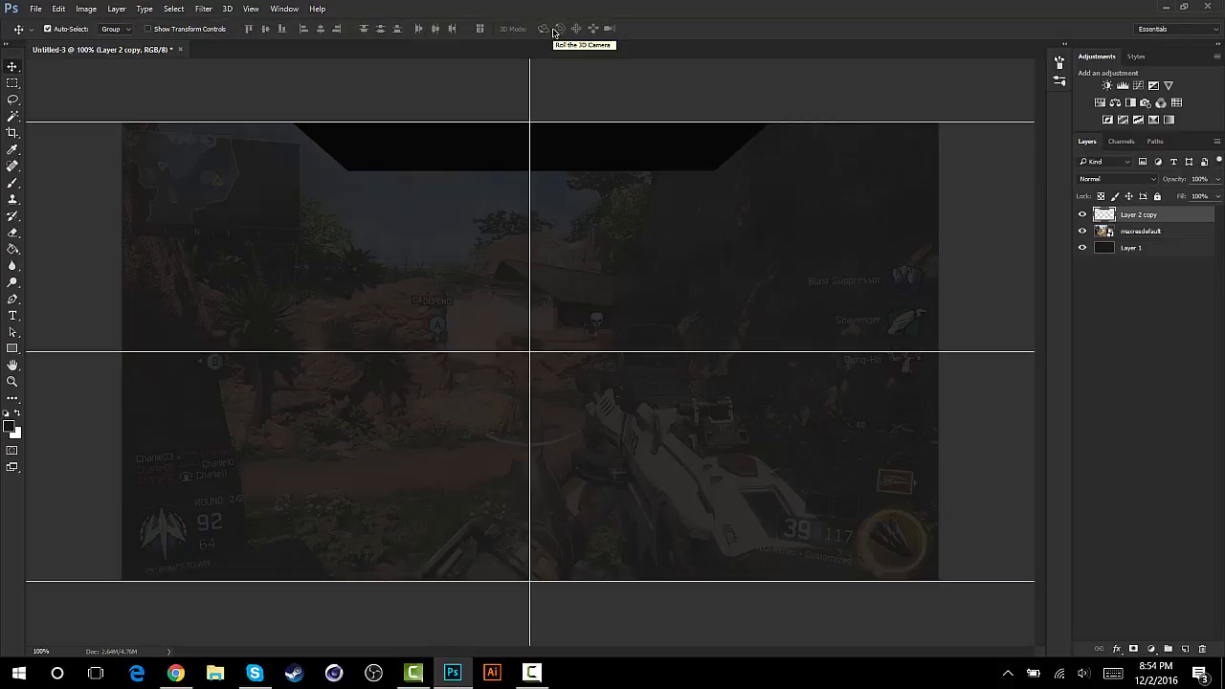
key(ctrl+semicolon)
key(ctrl+semicolon)
- Add a new layer and draw a closed triangular Pen path across the black trapezoid's left end, starting at its upper-left corner
key(ctrl+plus)
scroll(569, 114, up, 3)
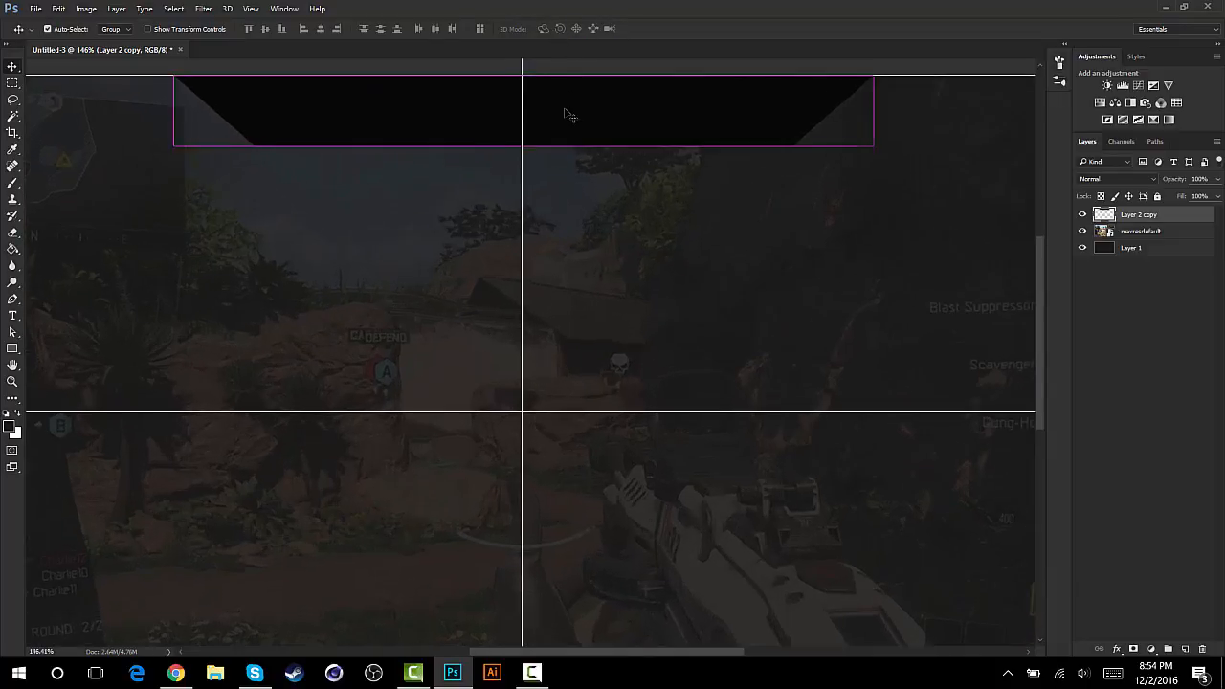
scroll(569, 114, left, 1)
scroll(567, 113, up, 2)
scroll(567, 114, up, 1)
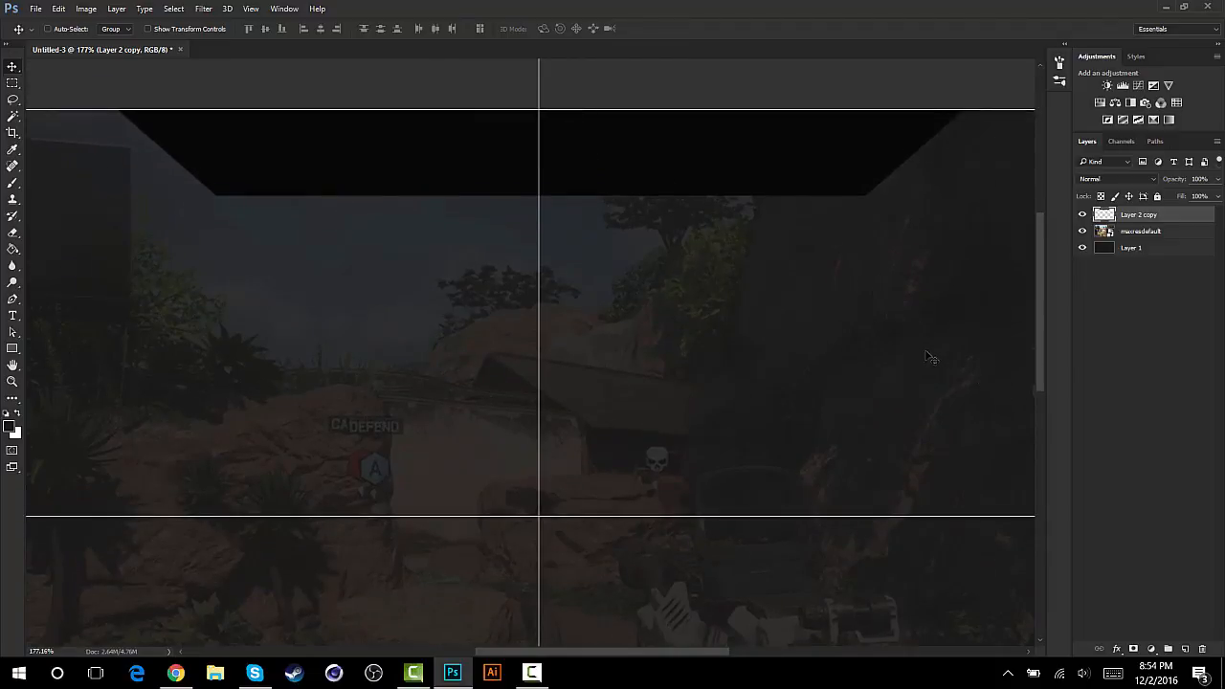
click(1186, 650)
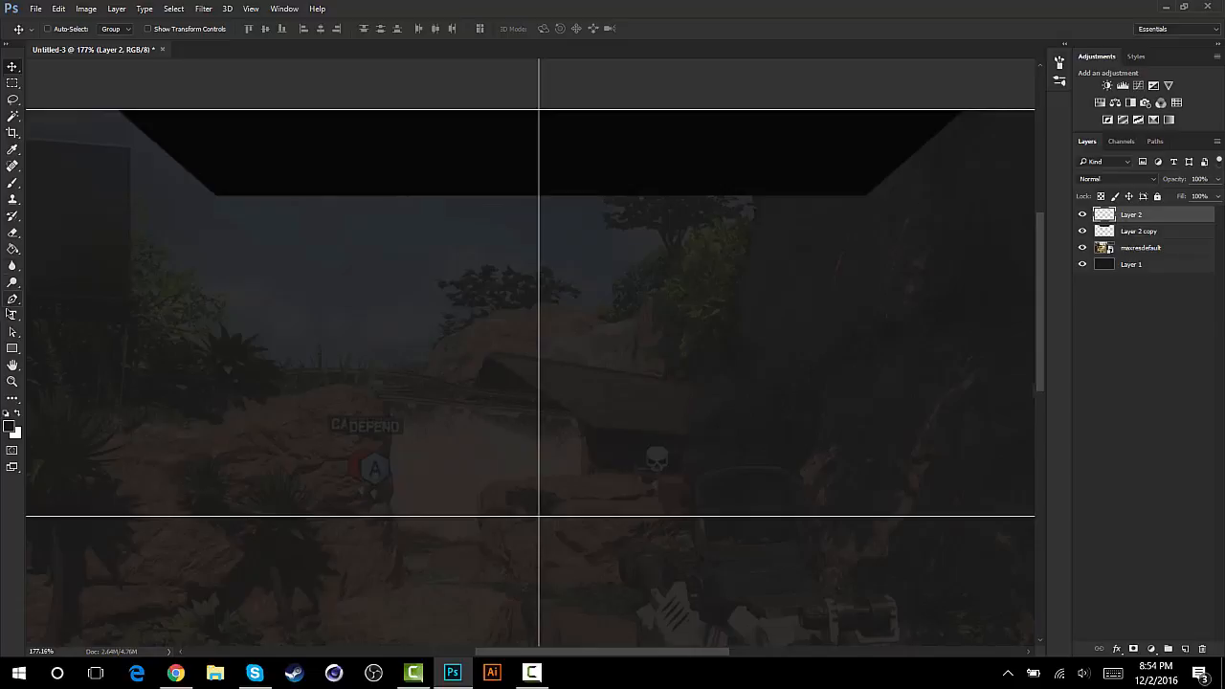
click(13, 299)
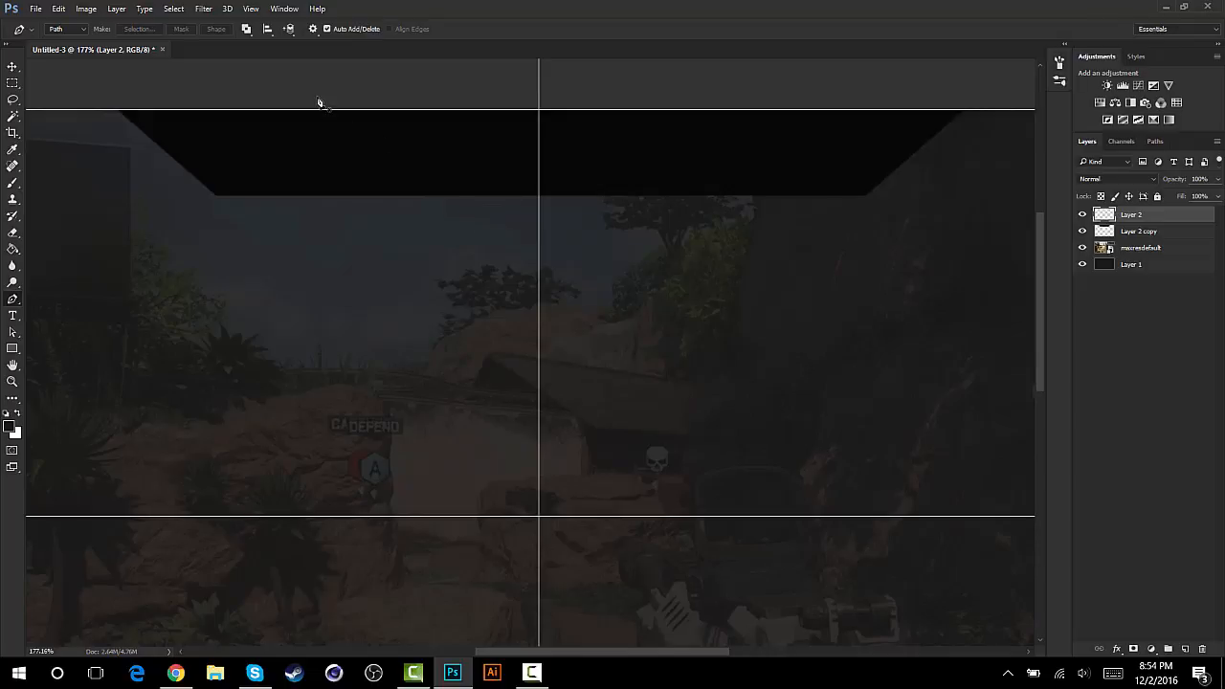
click(117, 111)
click(174, 239)
click(262, 193)
click(117, 111)
- Fill the triangular path with dark red #a80909 at 100% opacity and delete the path
right_click(193, 178)
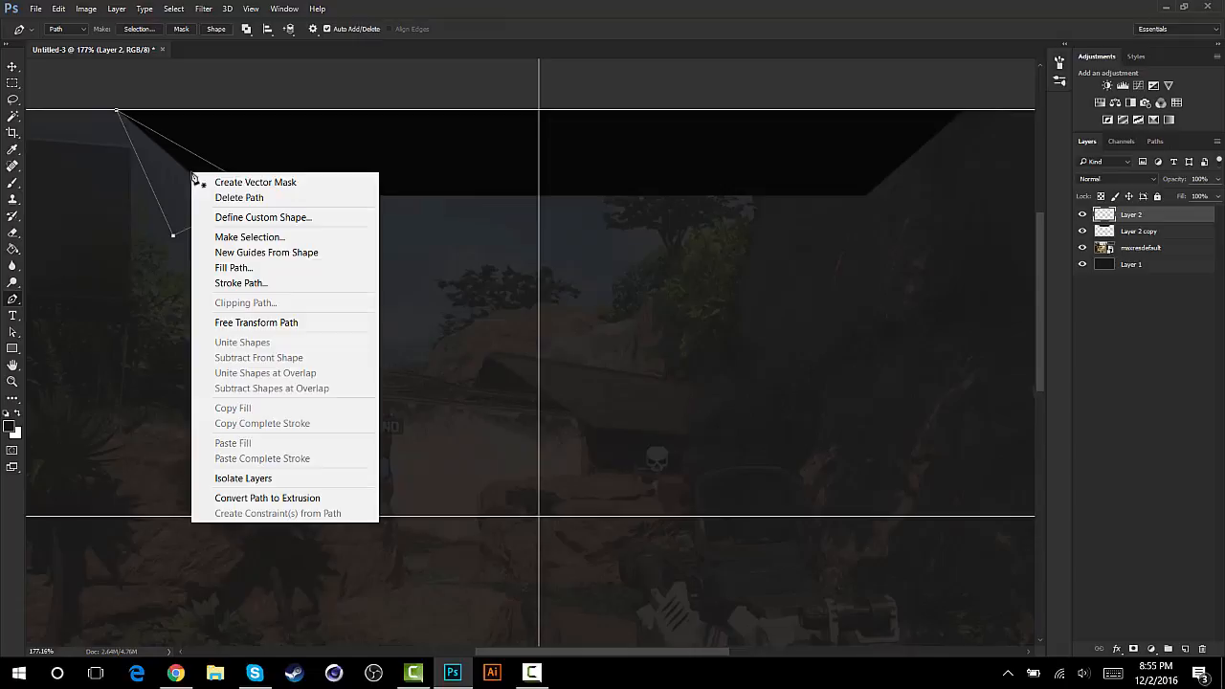
click(222, 265)
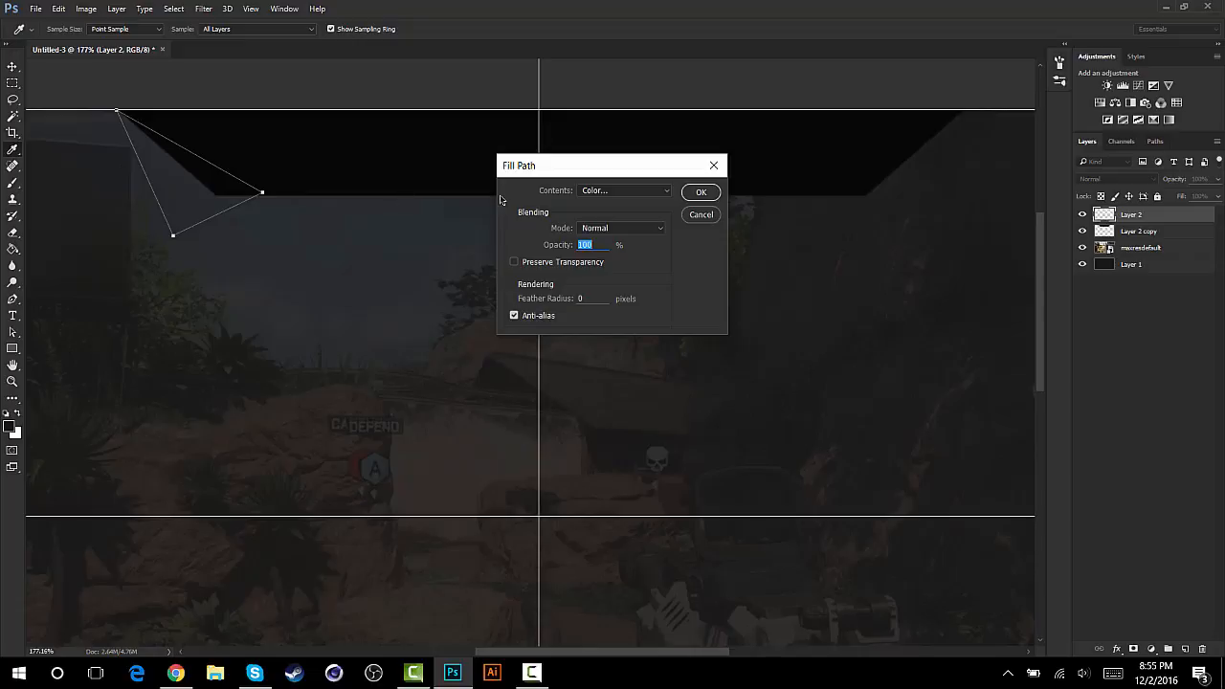
click(596, 191)
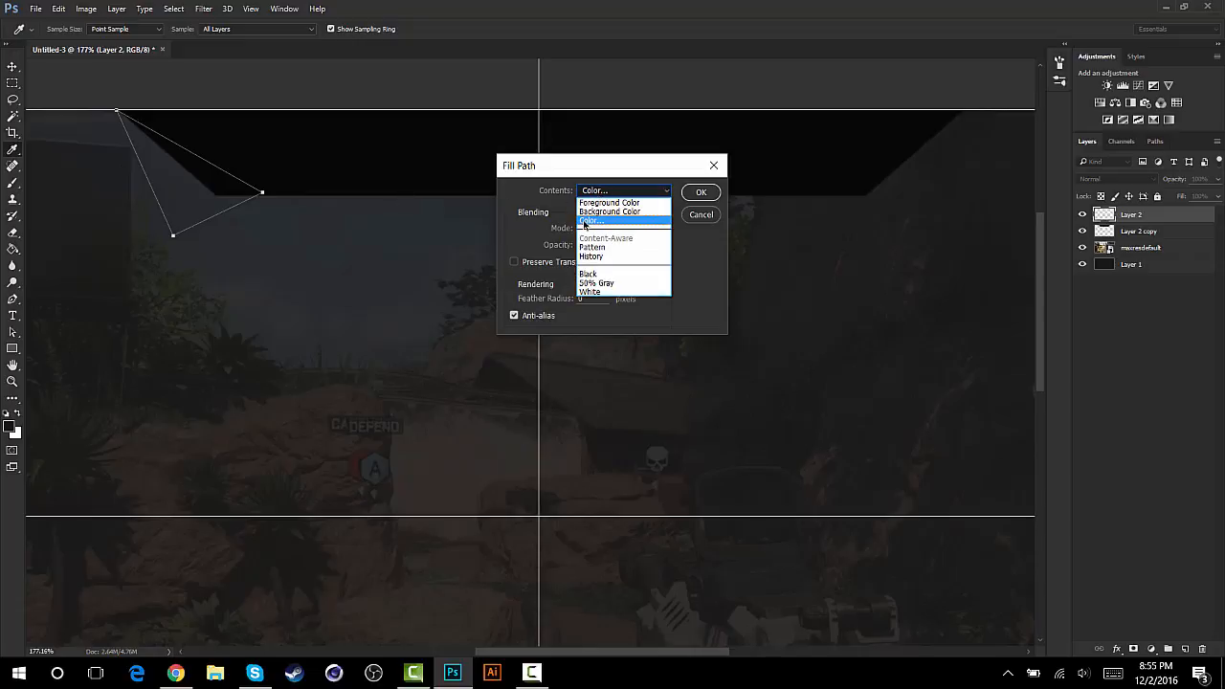
click(585, 223)
text(005aff)
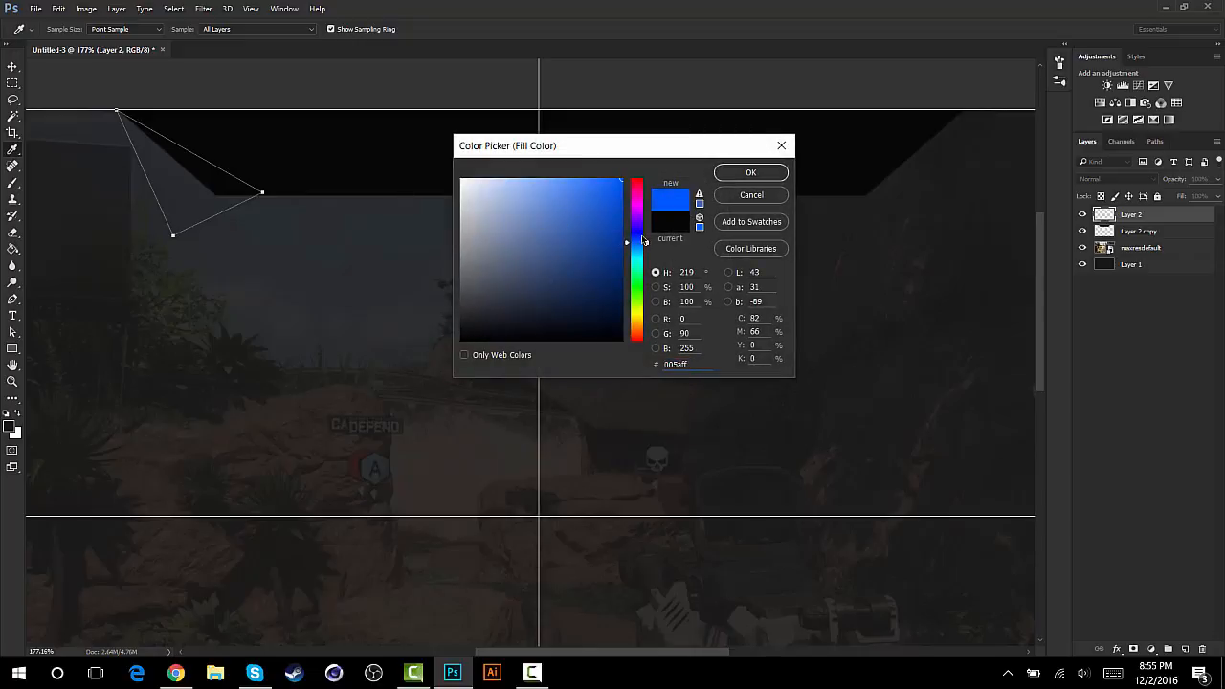
mouse_move(638, 244)
mouse_down()
mouse_move(638, 185)
mouse_move(637, 267)
mouse_up()
mouse_move(653, 221)
mouse_down()
mouse_move(645, 187)
mouse_move(635, 295)
mouse_move(641, 163)
mouse_up()
drag(611, 211, 614, 233)
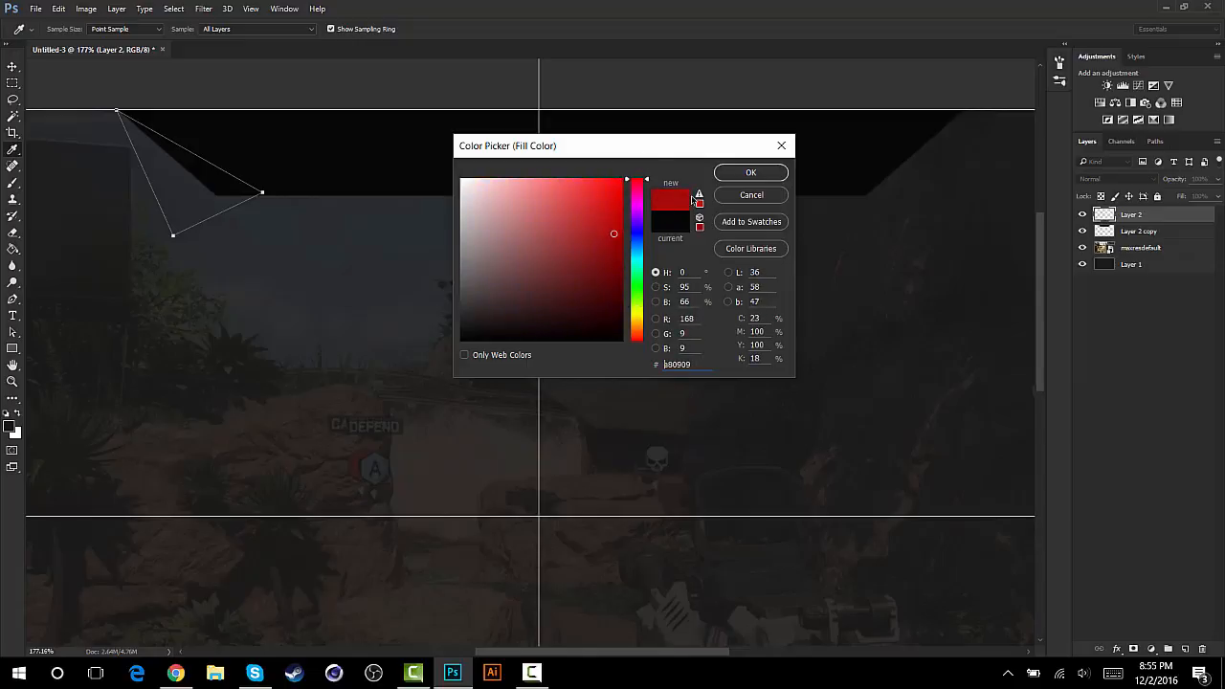
click(749, 176)
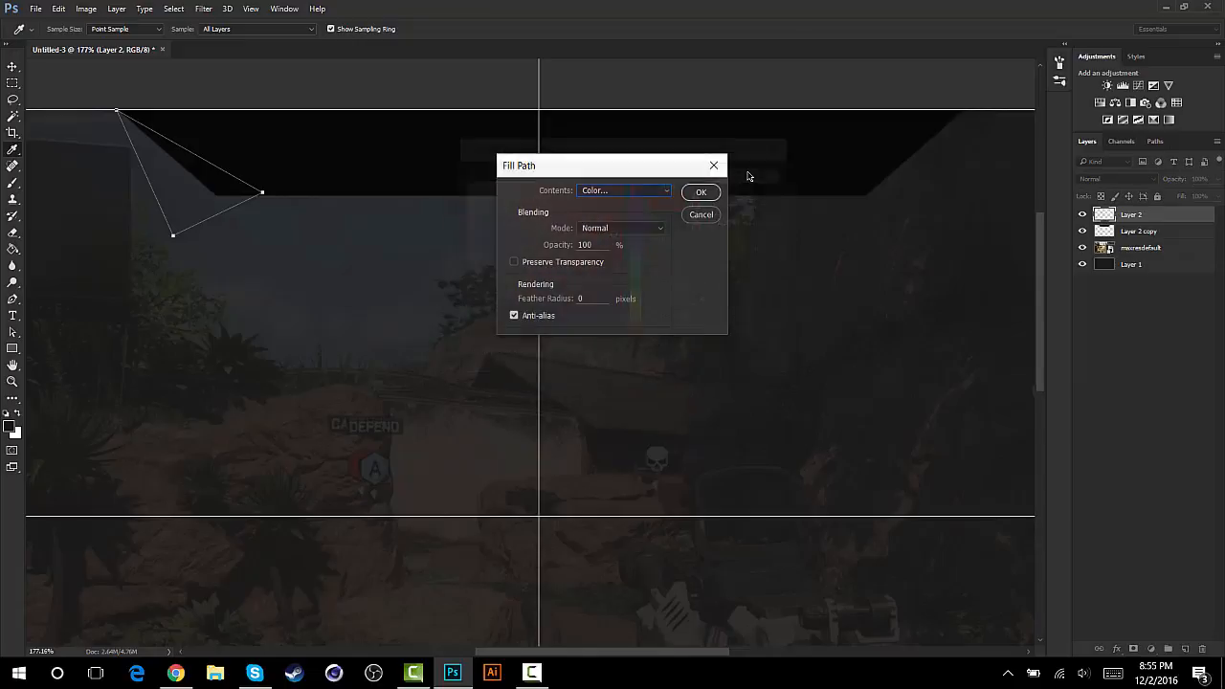
click(692, 192)
right_click(219, 172)
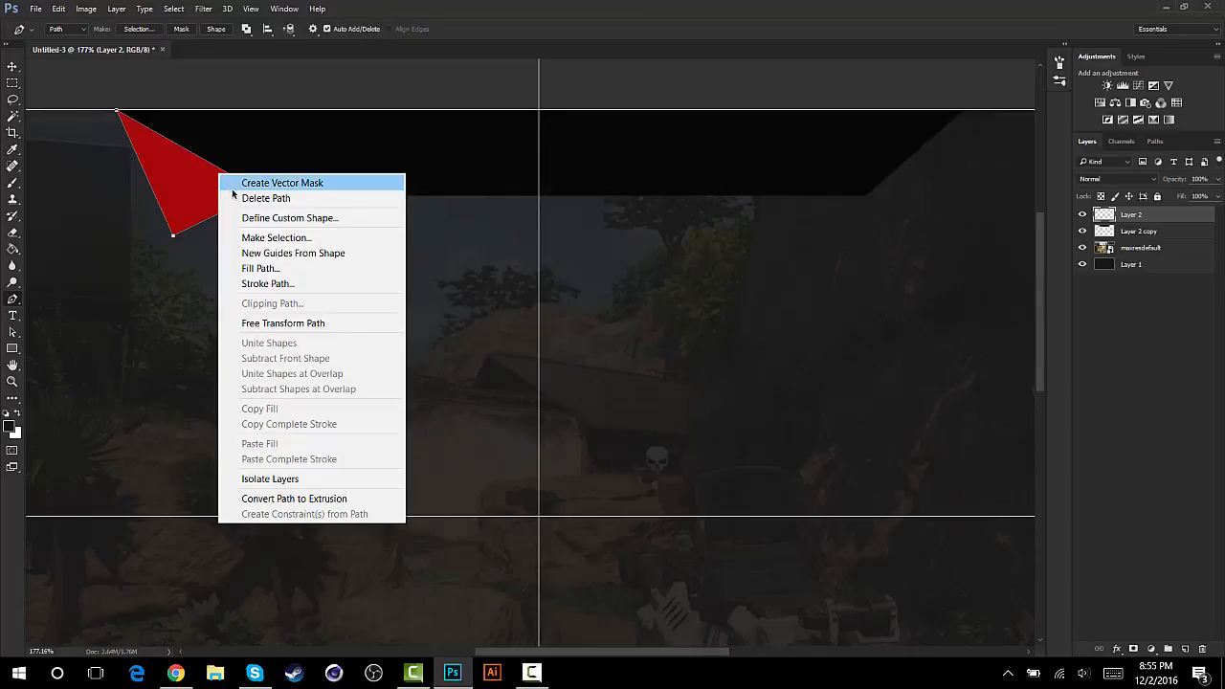
click(235, 199)
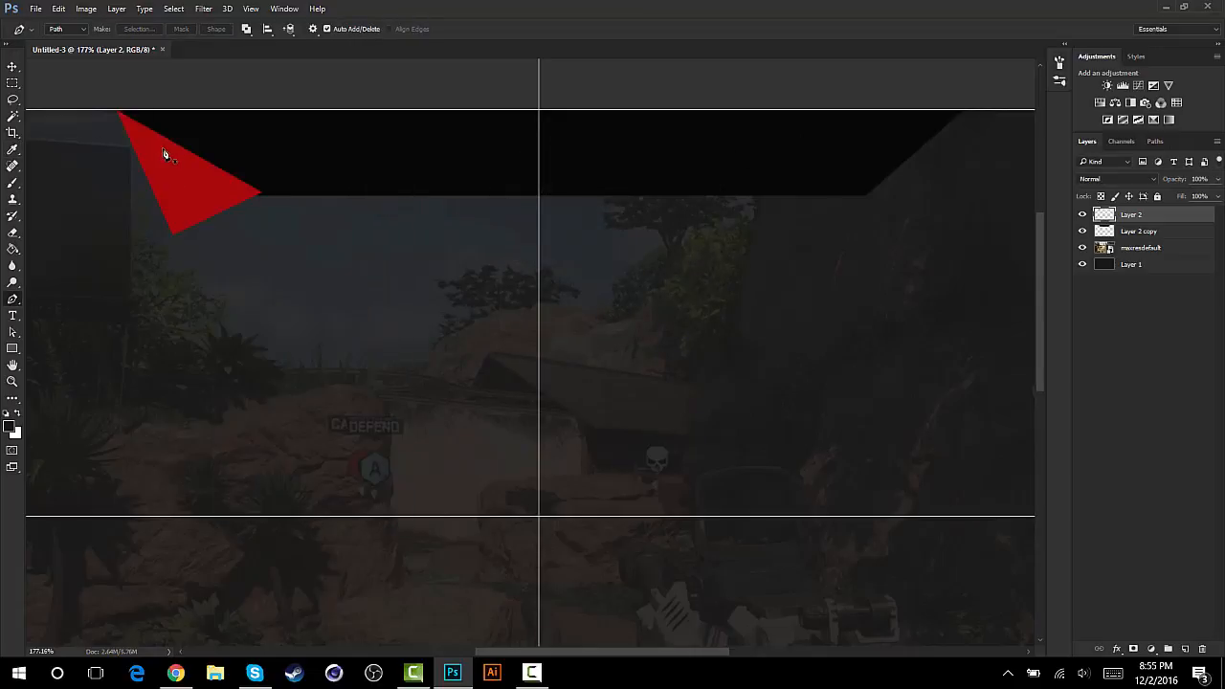
- Place Layer 2 beneath Layer 2 copy and shift the red triangle slightly up and right behind the trapezoid
drag(1134, 216, 1146, 234)
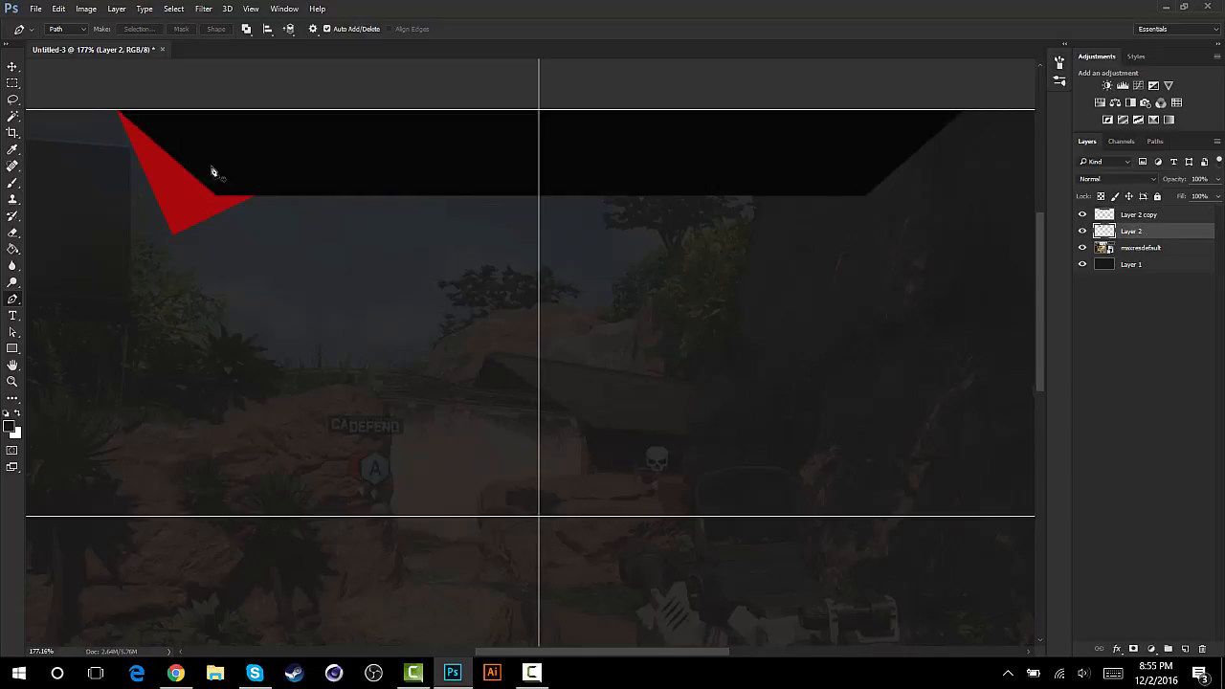
click(13, 67)
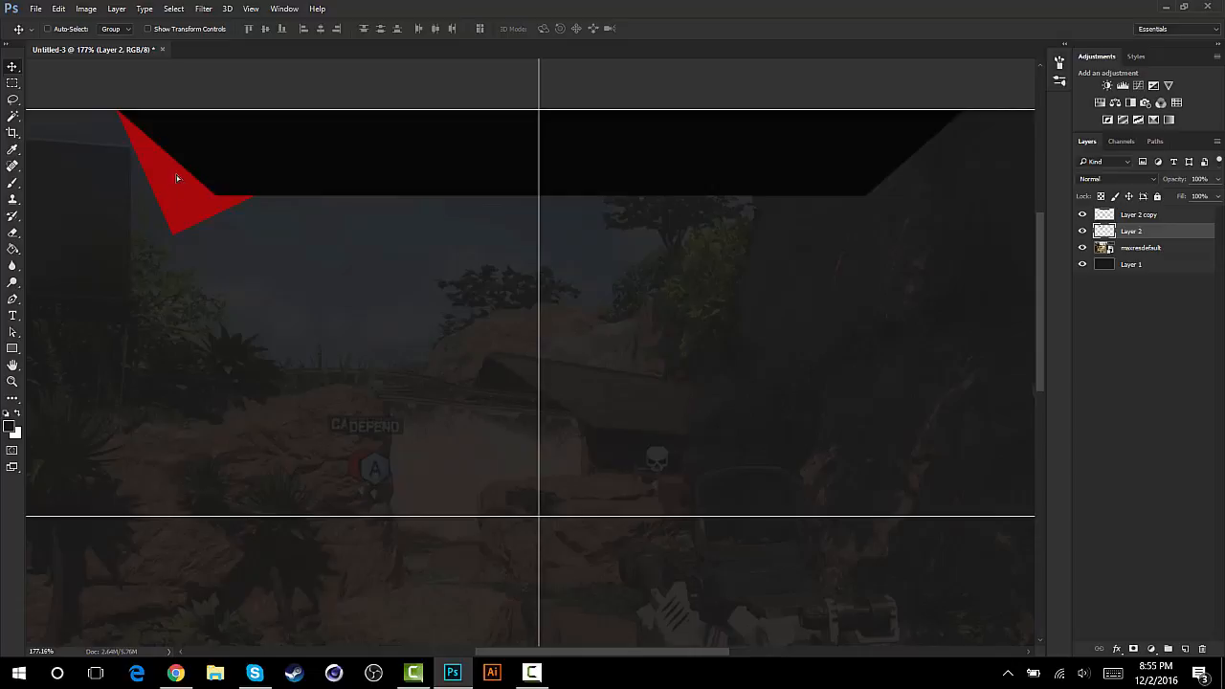
mouse_move(176, 176)
mouse_down()
mouse_move(215, 207)
mouse_move(186, 184)
mouse_up()
- Make a selection from a triangular Pen path along the red shape's outer left edge, erase that part, and deselect
click(13, 301)
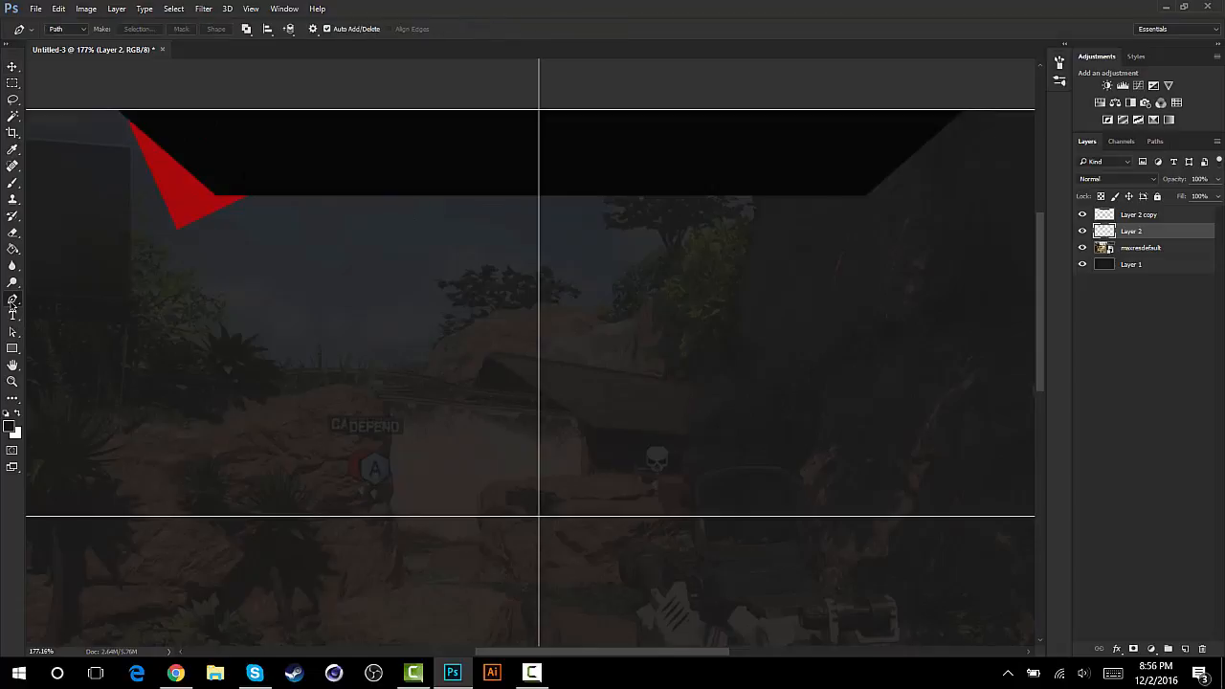
click(193, 228)
click(145, 250)
click(193, 229)
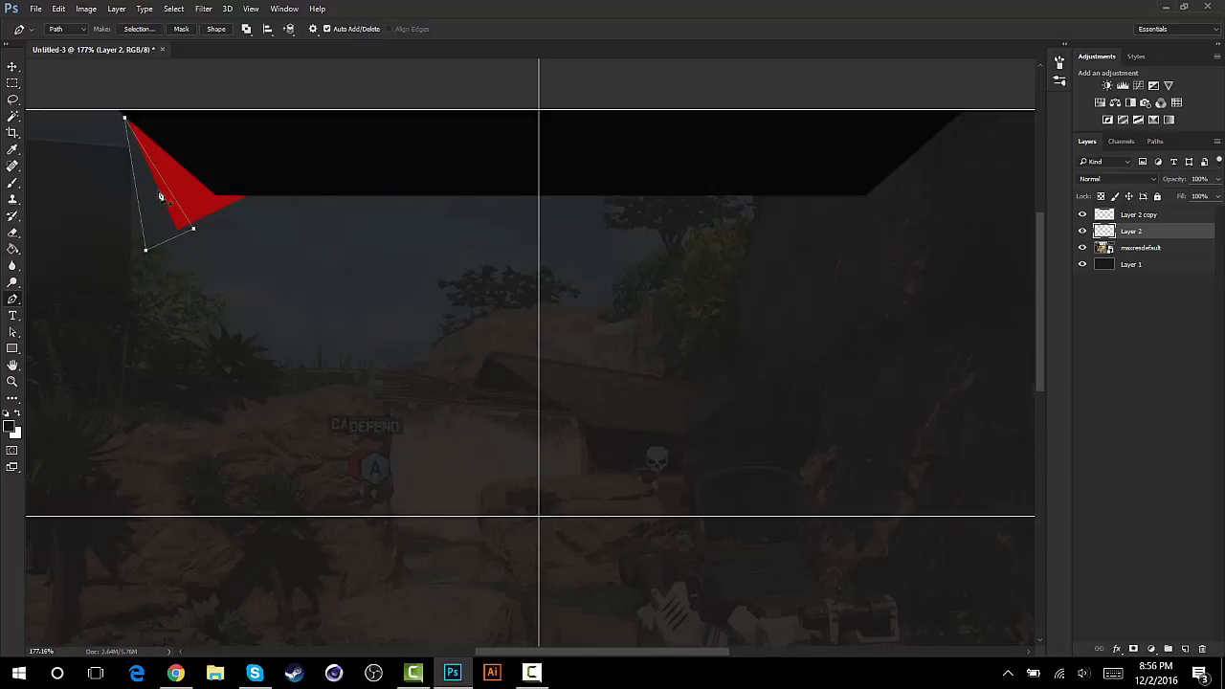
right_click(158, 190)
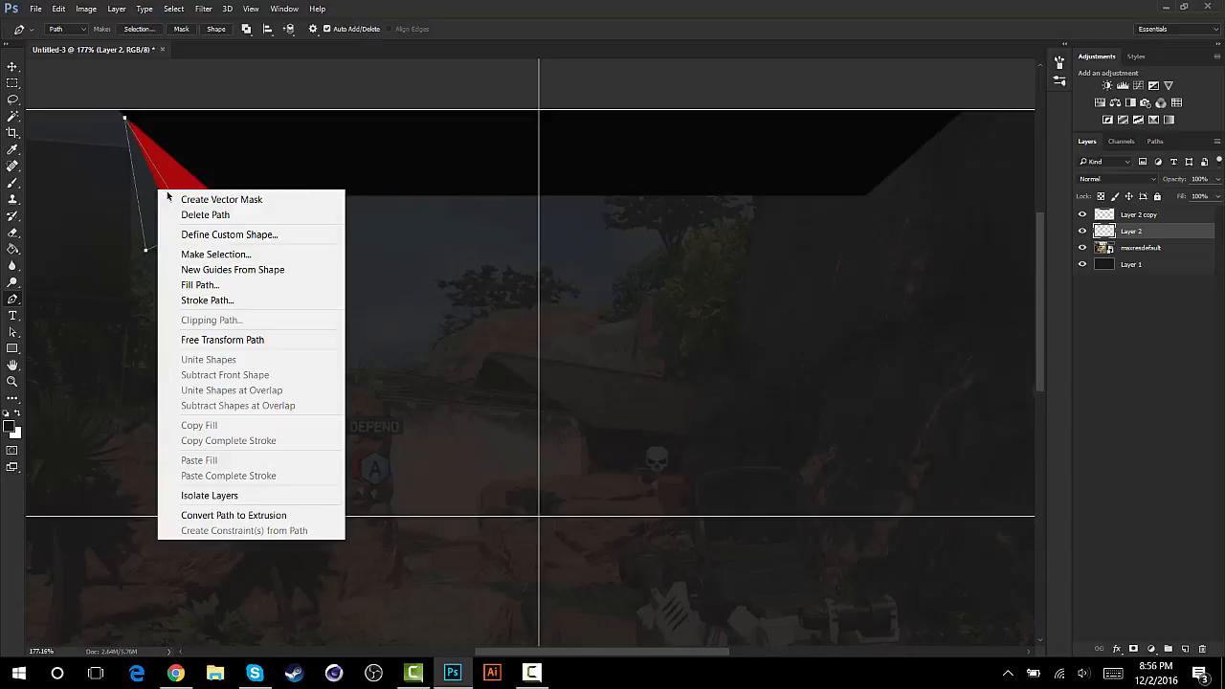
click(232, 255)
click(691, 199)
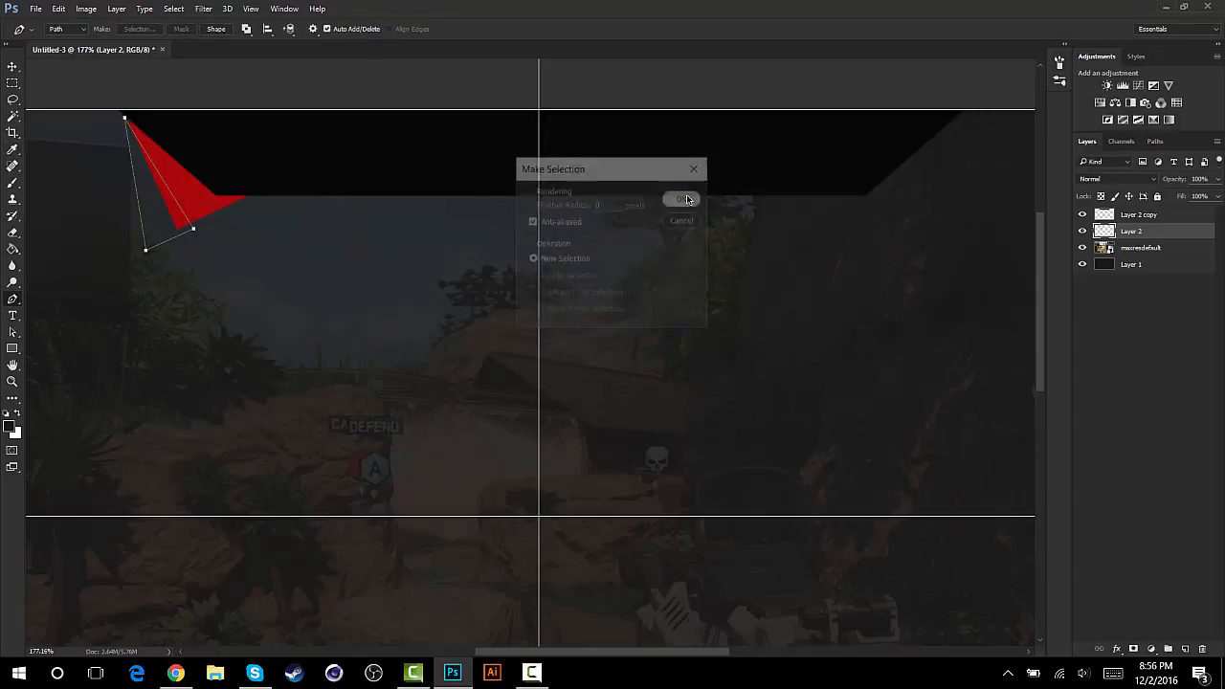
click(13, 235)
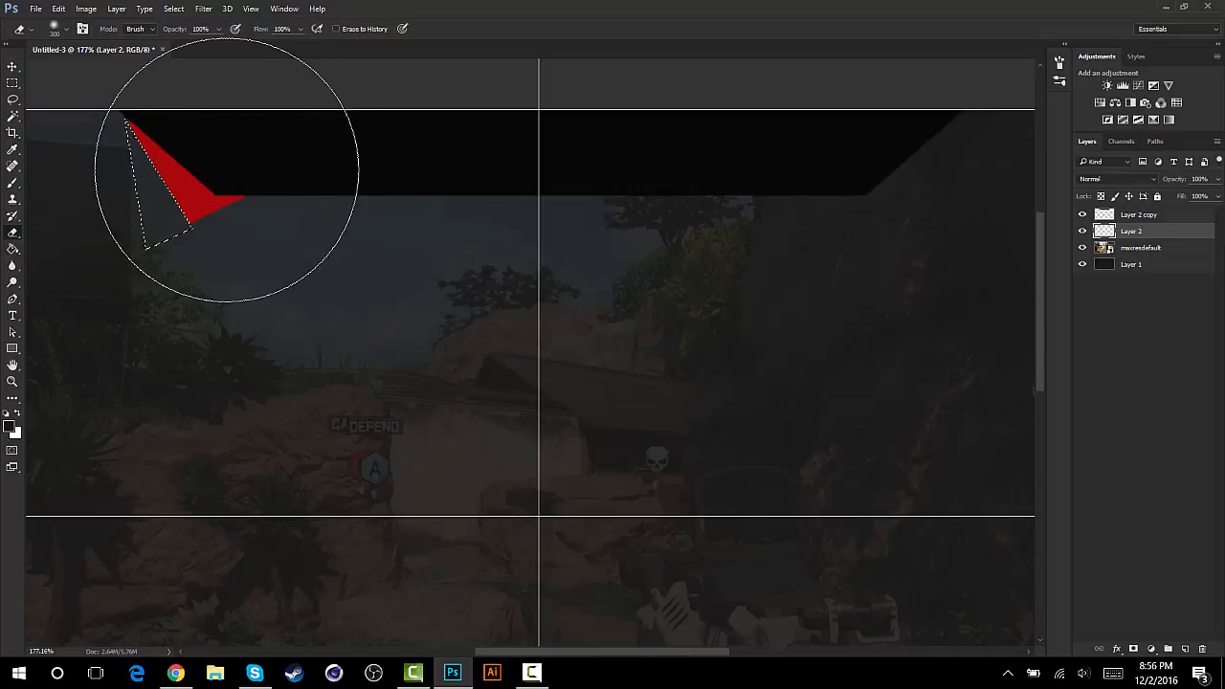
key(ctrl+d)
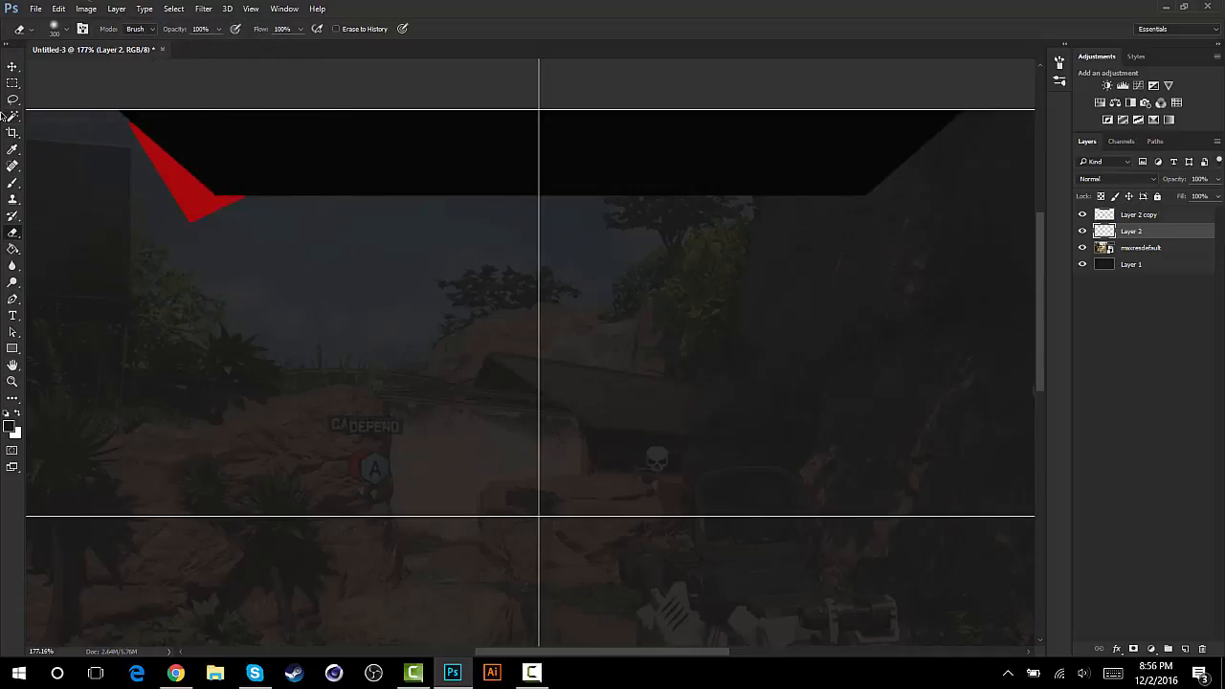
- Move the red shape slightly up and left with Free Transform so its tip meets the trapezoid's upper-left corner
click(12, 66)
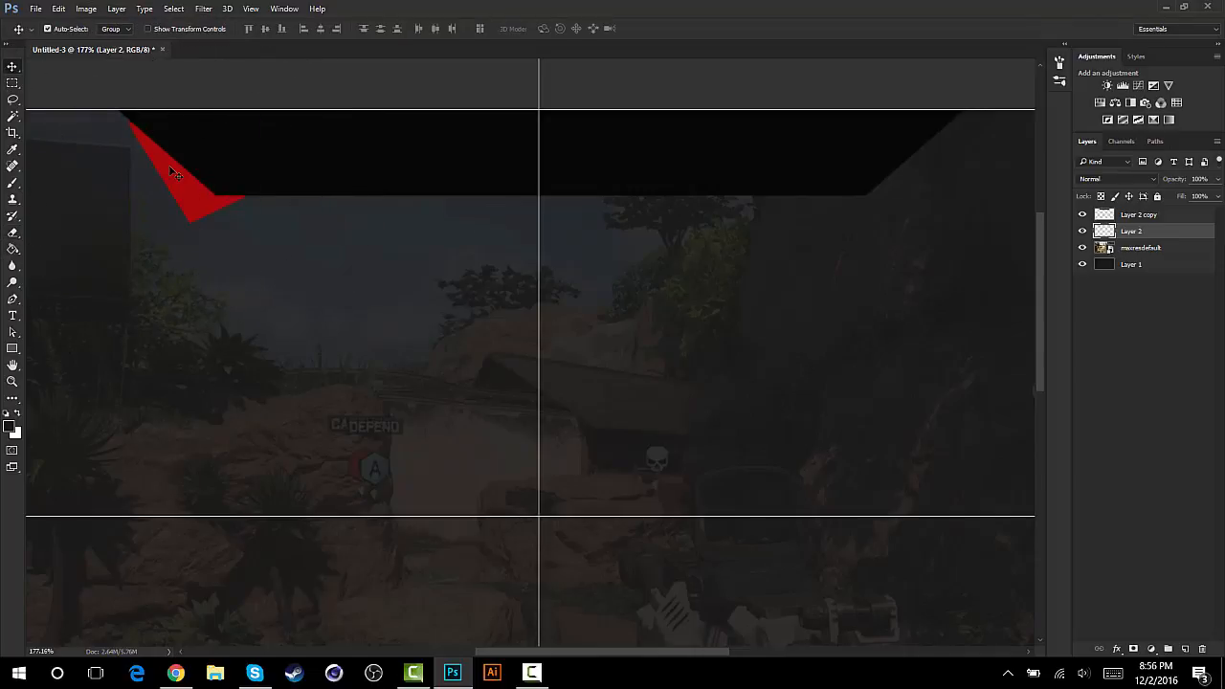
key(ctrl+t)
drag(128, 119, 116, 99)
click(553, 29)
- Duplicate the red shape layer, flip the copy horizontally, and place it at the trapezoid's right end to mirror the original
key(ctrl+j)
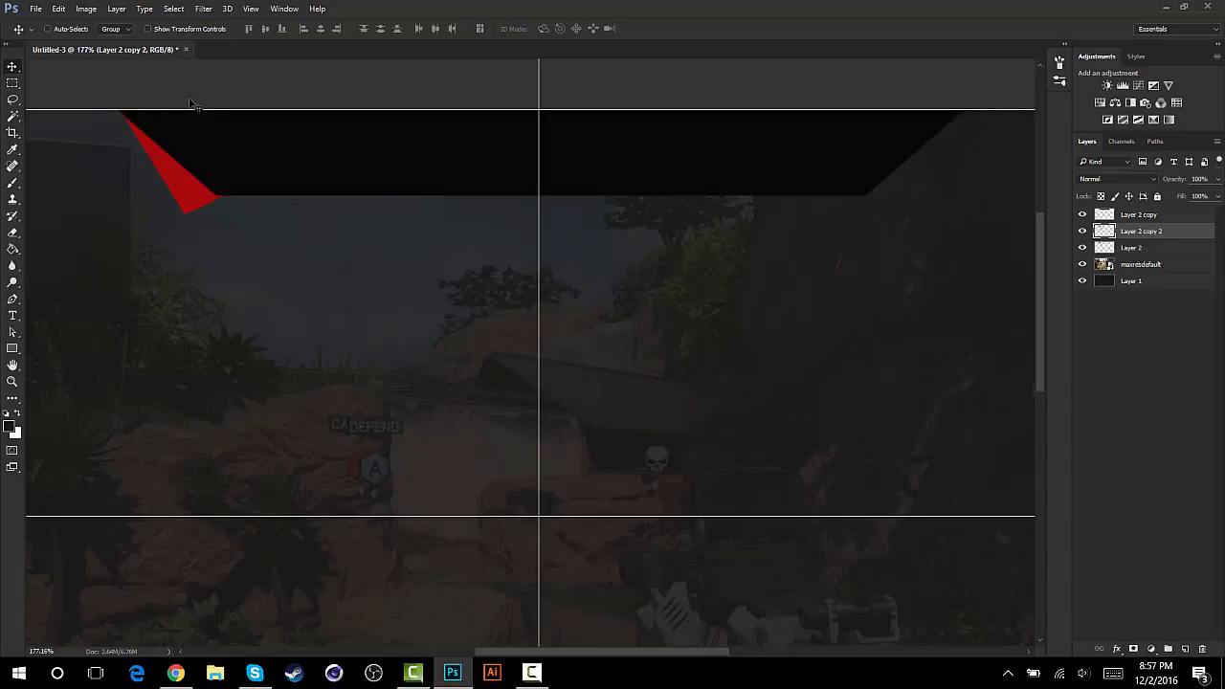
key(ctrl+t)
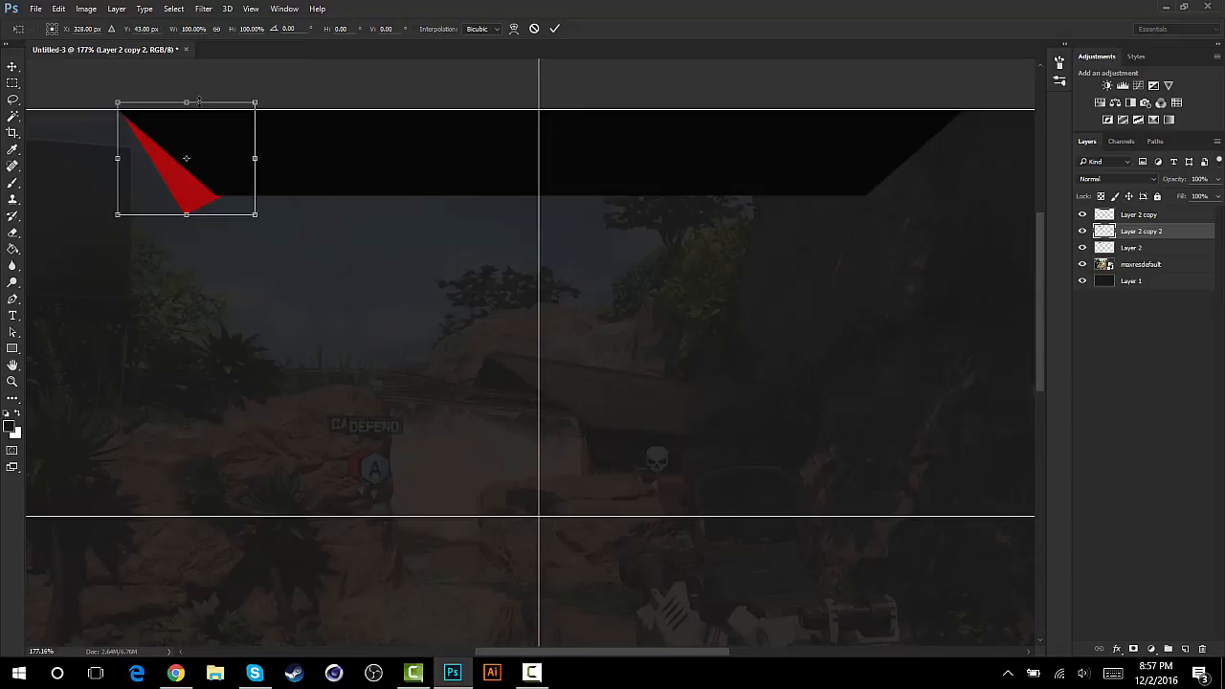
right_click(188, 189)
click(235, 392)
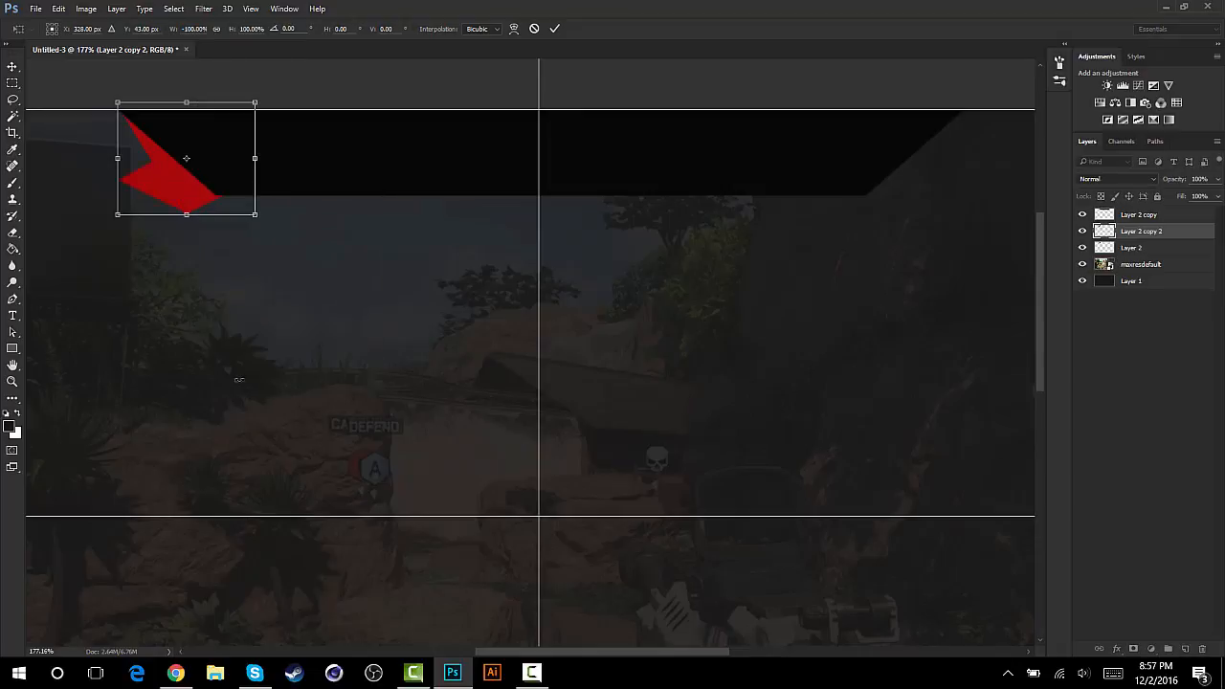
drag(197, 200, 907, 203)
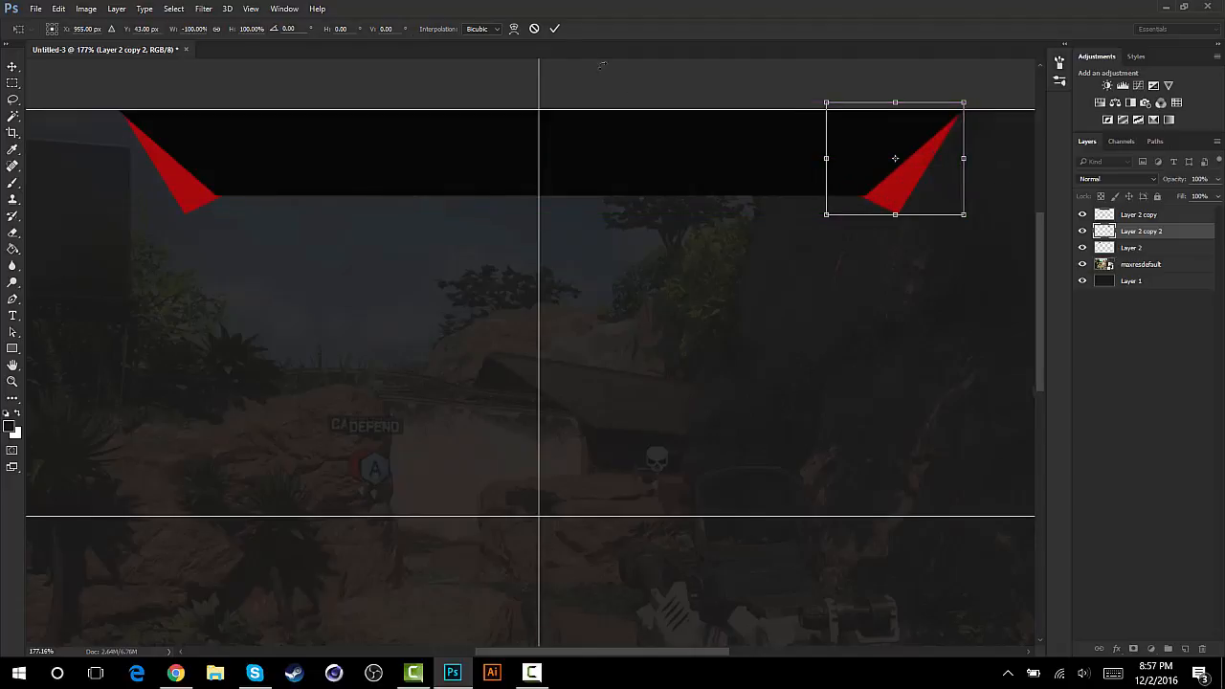
click(555, 29)
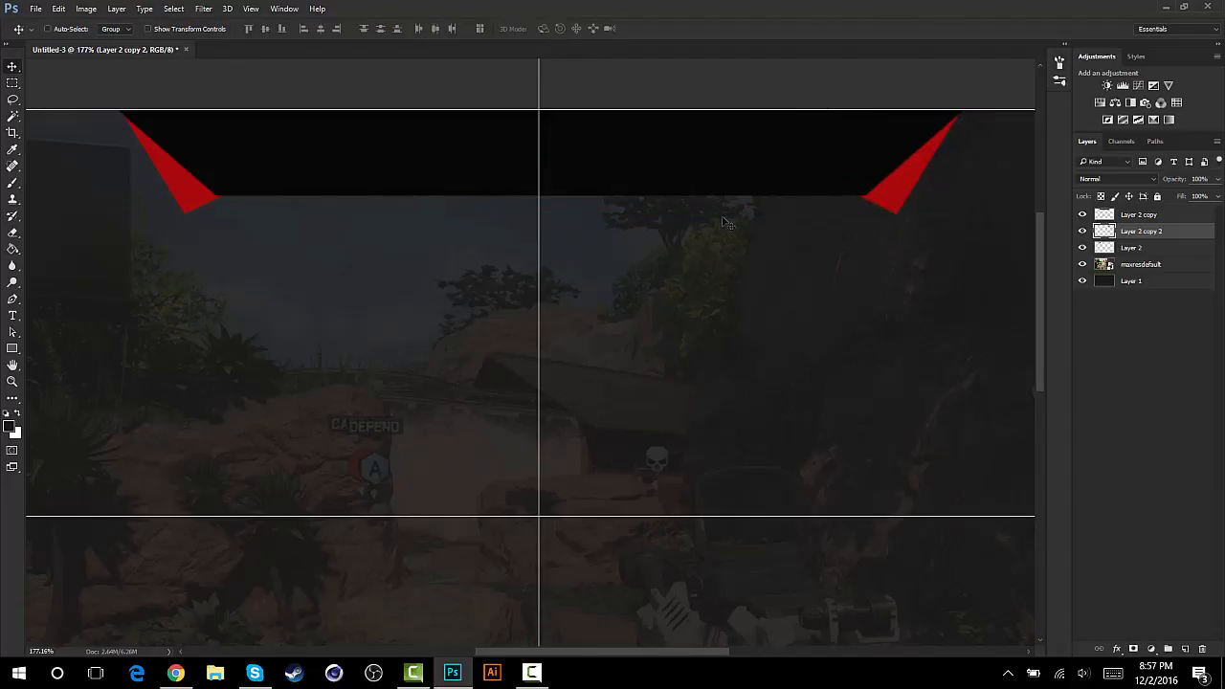
- Hide the guides and merge the two red shape layers, Layer 2 and Layer 2 copy 2
key(ctrl+semicolon)
scroll(725, 225, down, 3)
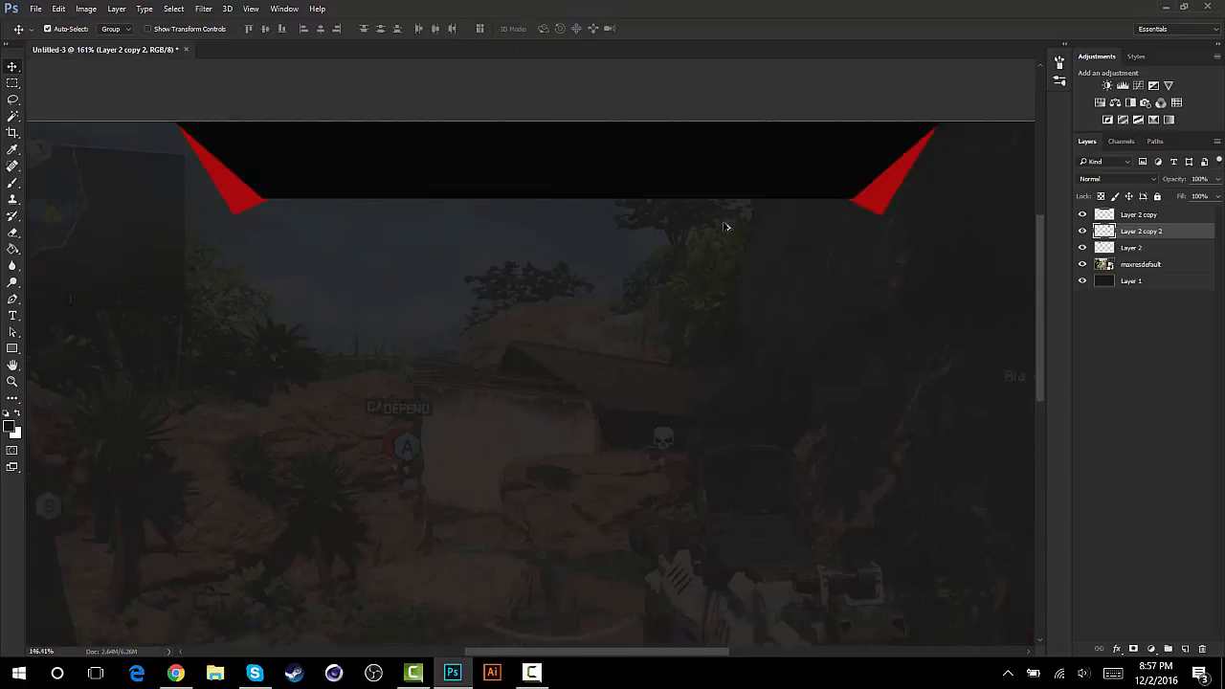
scroll(584, 211, up, 3)
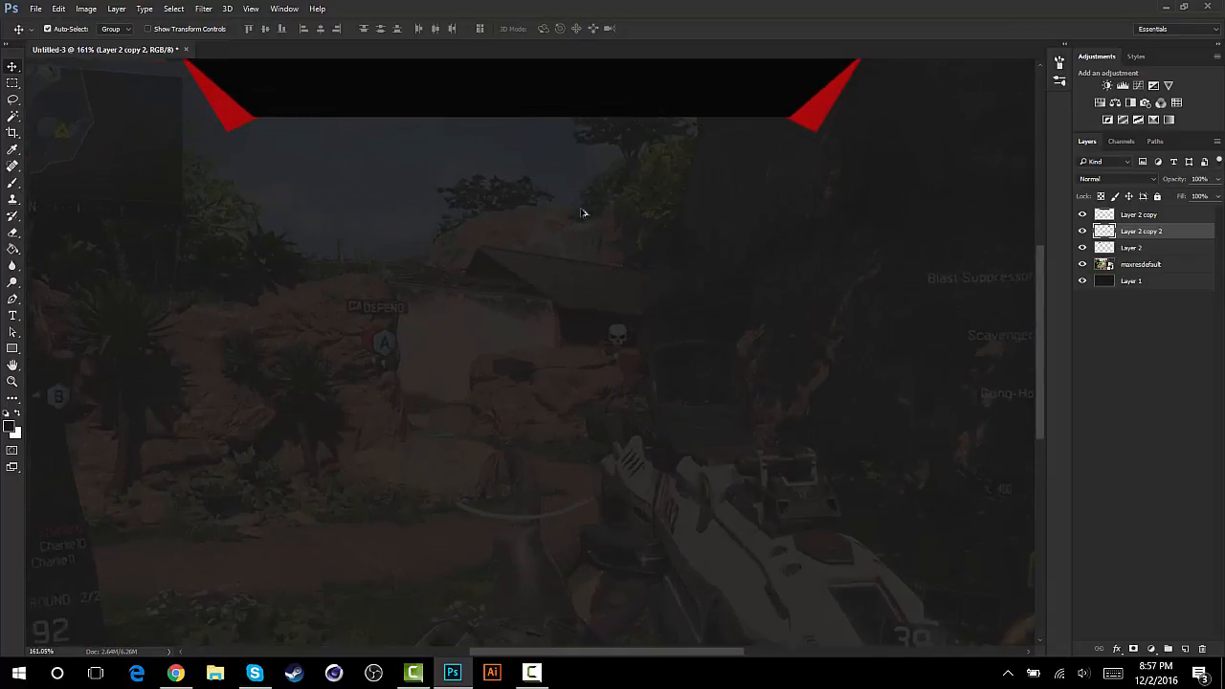
scroll(587, 208, down, 1)
scroll(596, 203, up, 4)
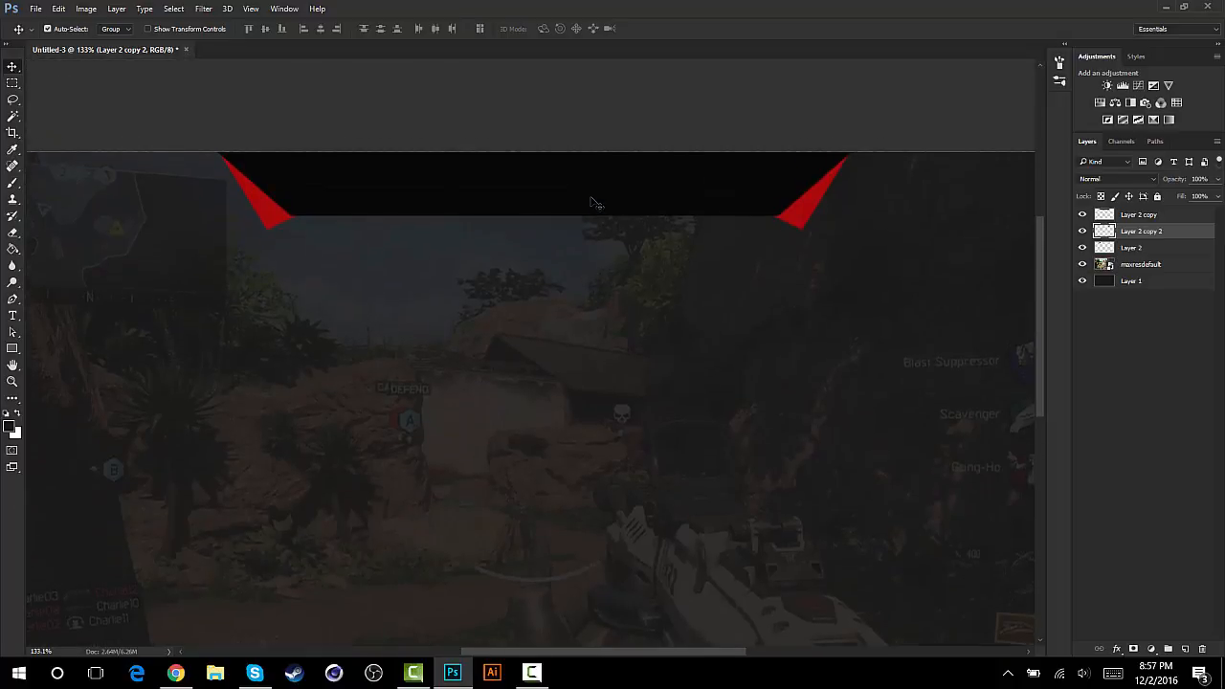
scroll(595, 201, down, 4)
scroll(594, 200, up, 3)
scroll(593, 201, up, 1)
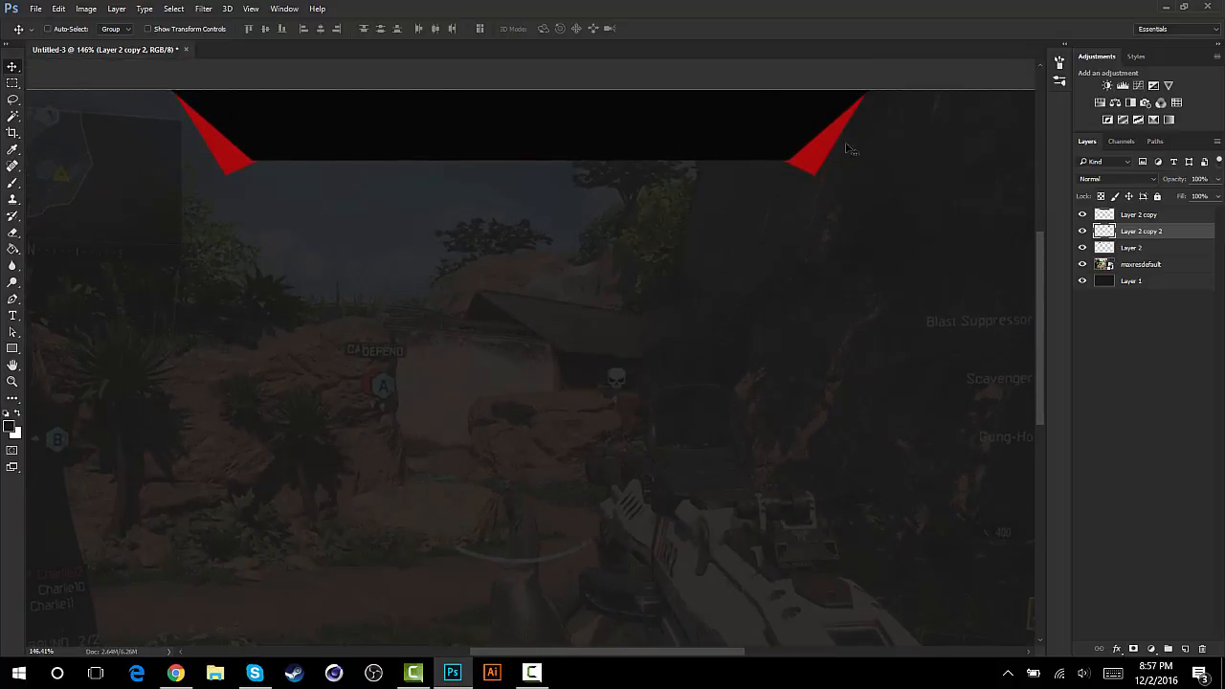
shift+click(1141, 251)
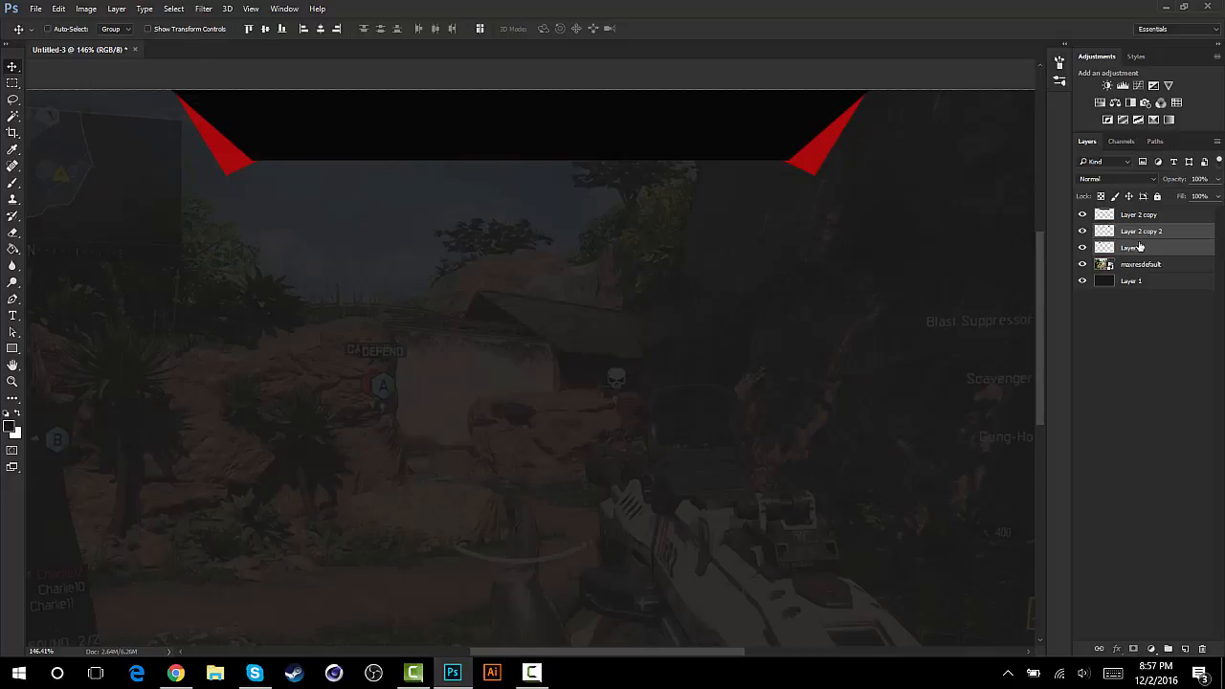
key(ctrl+e)
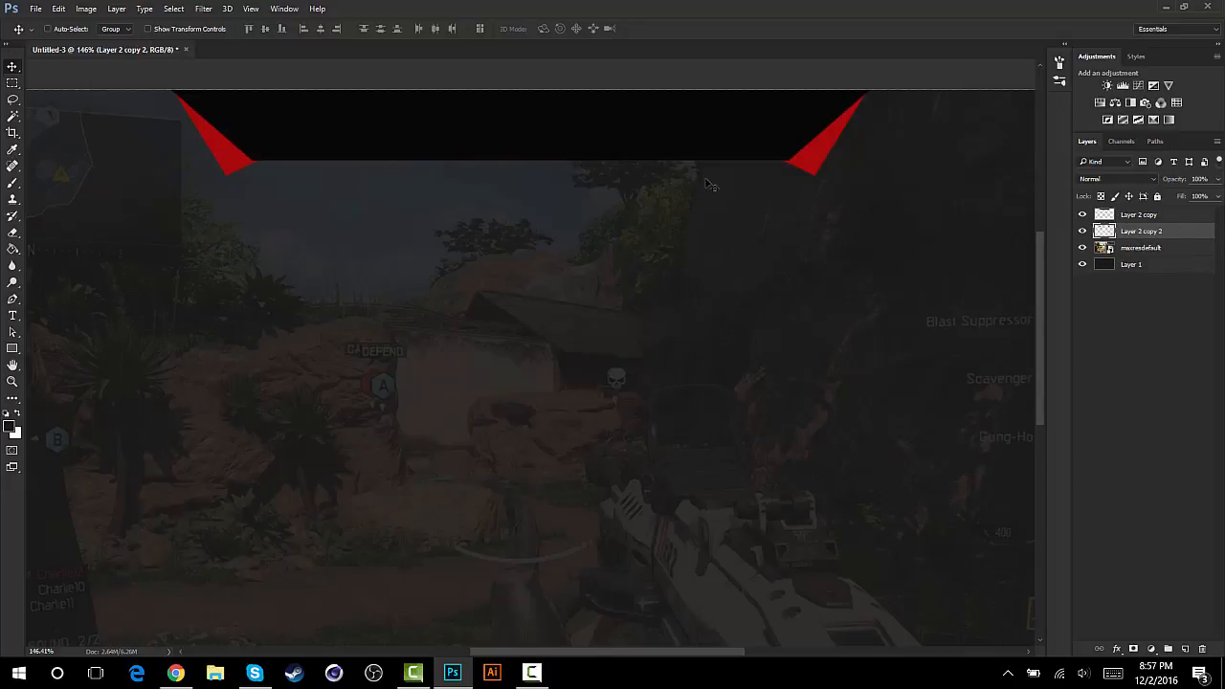
- Add a new layer above the merged red shapes and set up a small soft round brush
click(1187, 649)
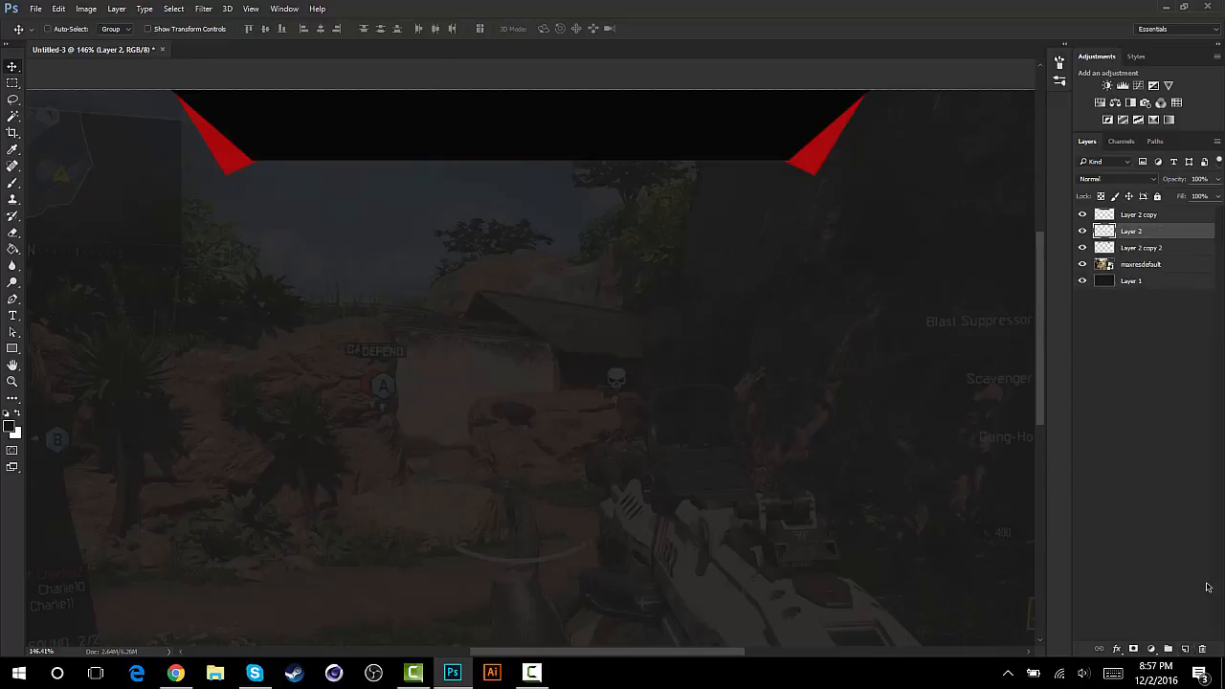
click(12, 184)
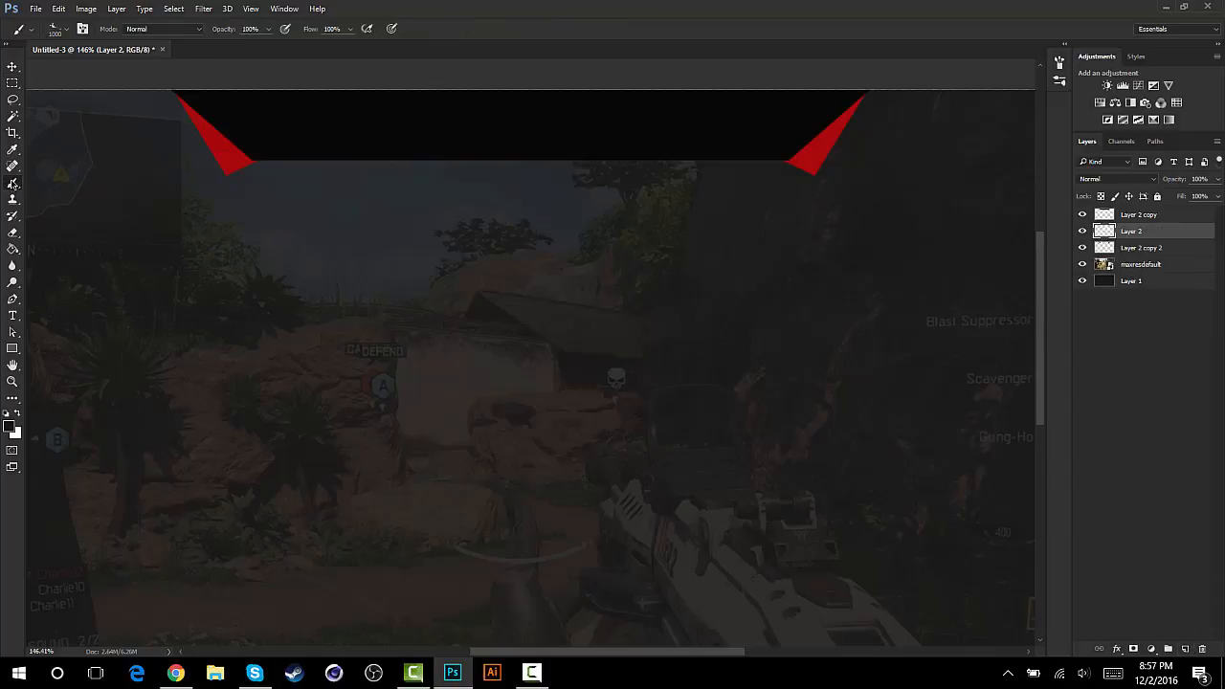
click(67, 33)
click(70, 35)
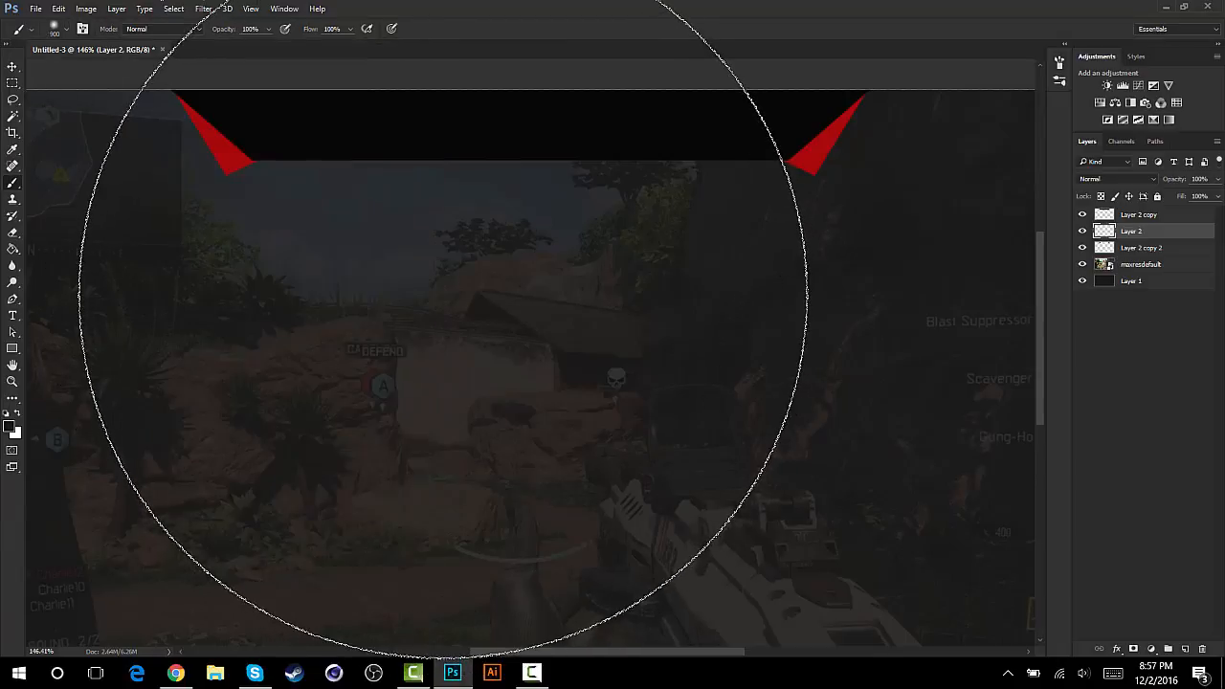
key(bracketleft)
key(bracketleft)
key(bracketleft)
key(bracketleft)
key(bracketleft)
key(bracketleft)
key(bracketleft)
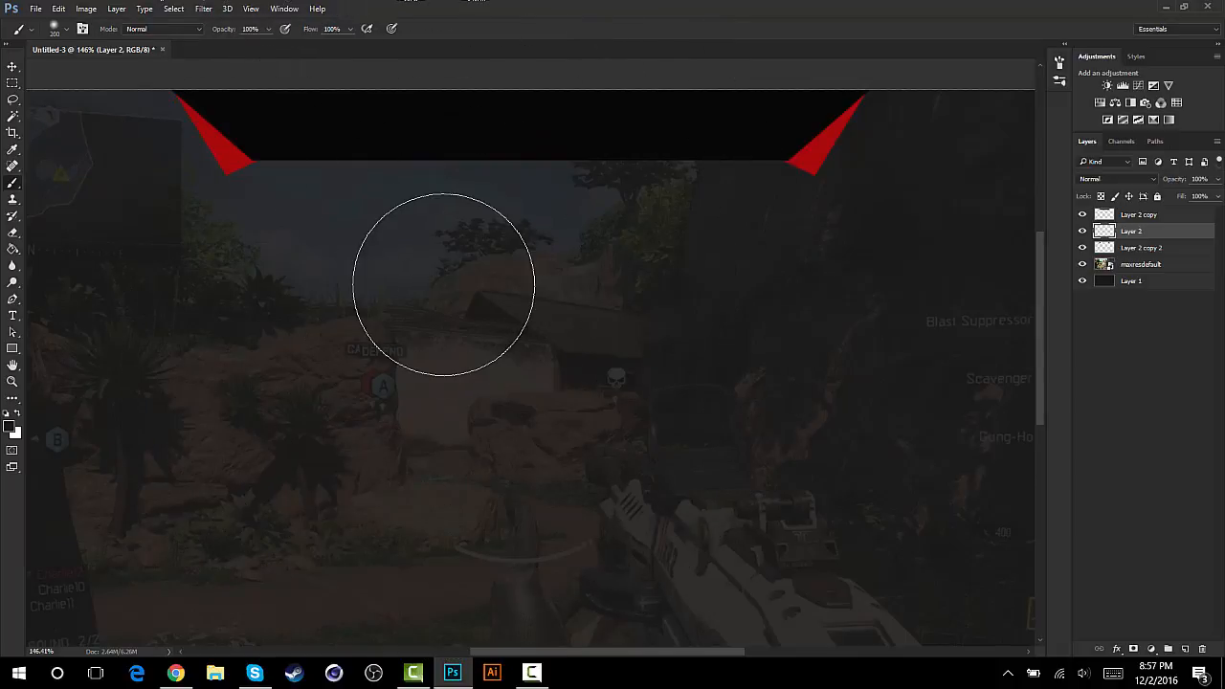
key(bracketleft)
key(bracketleft)
key(bracketleft)
key(bracketleft)
key(bracketleft)
key(bracketleft)
key(bracketleft)
key(bracketleft)
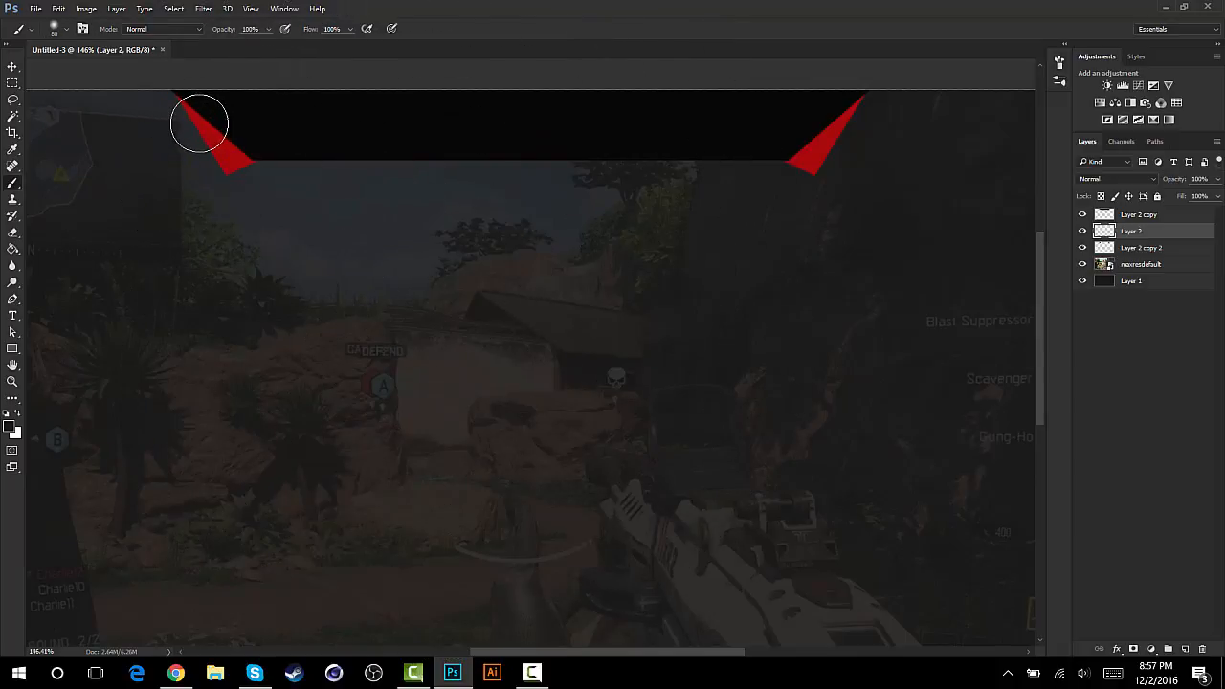
key(bracketleft)
key(bracketleft)
key(bracketleft)
- Set the foreground colour to white (ffffff) and paint three soft dabs along each red shape, at its tip, middle and lower end
click(10, 427)
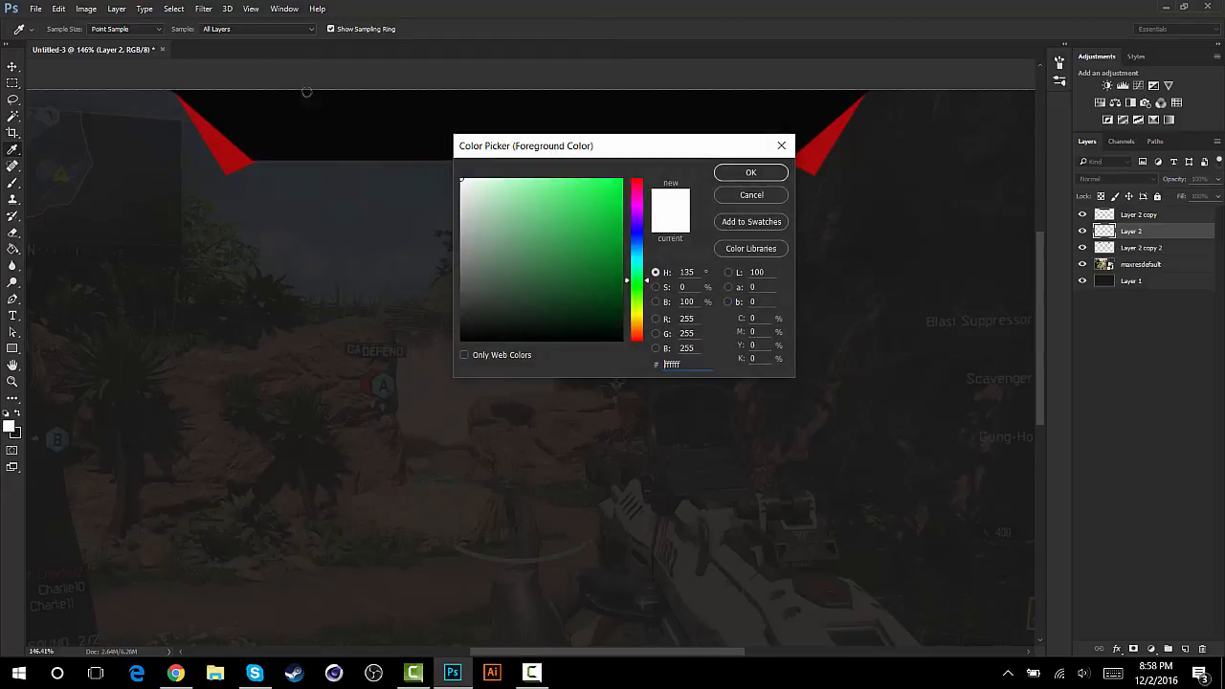
click(751, 175)
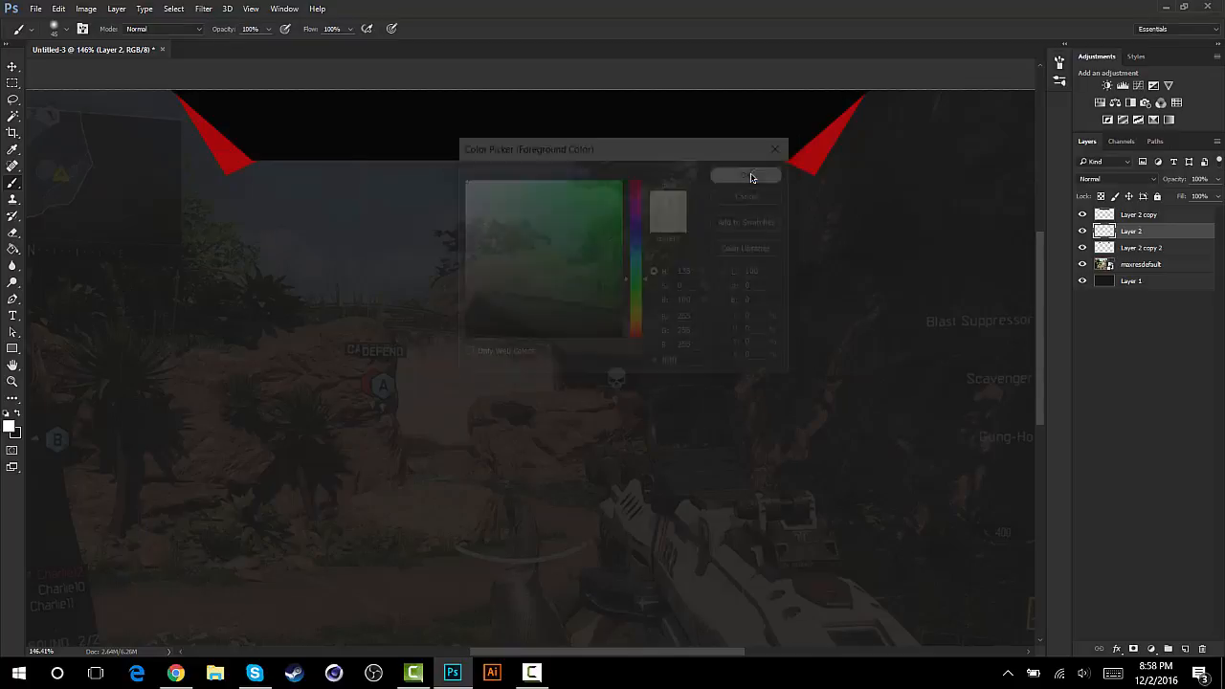
click(180, 109)
click(218, 142)
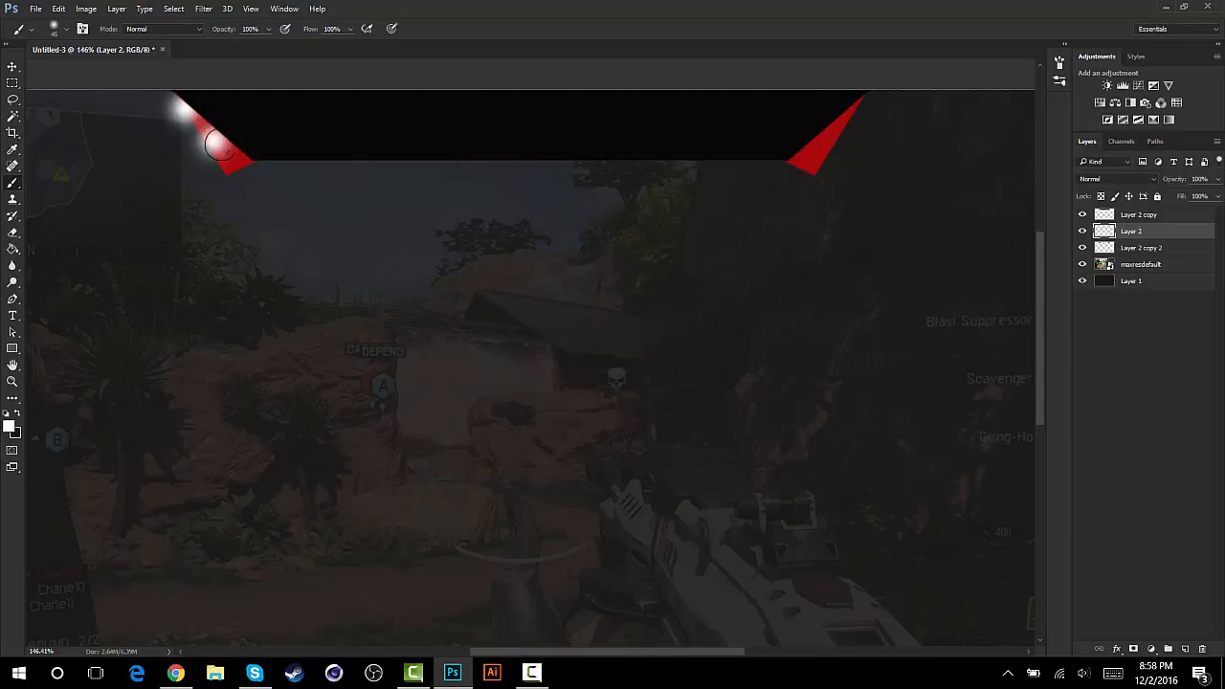
click(241, 170)
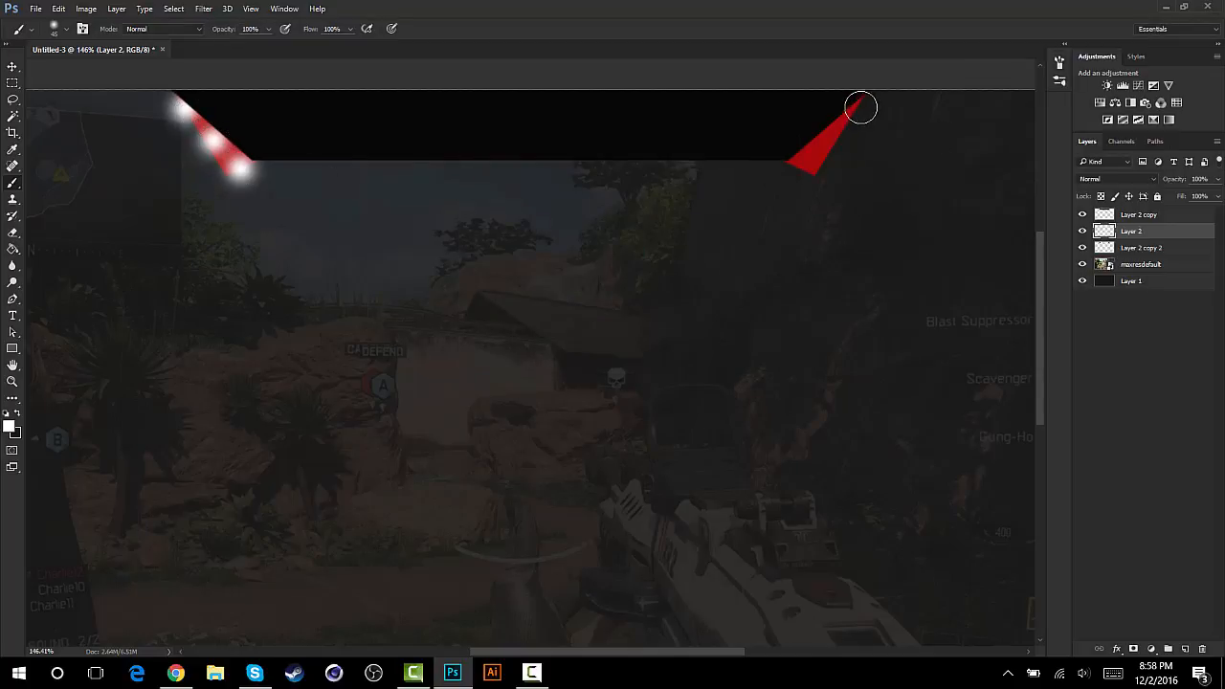
click(861, 108)
click(829, 133)
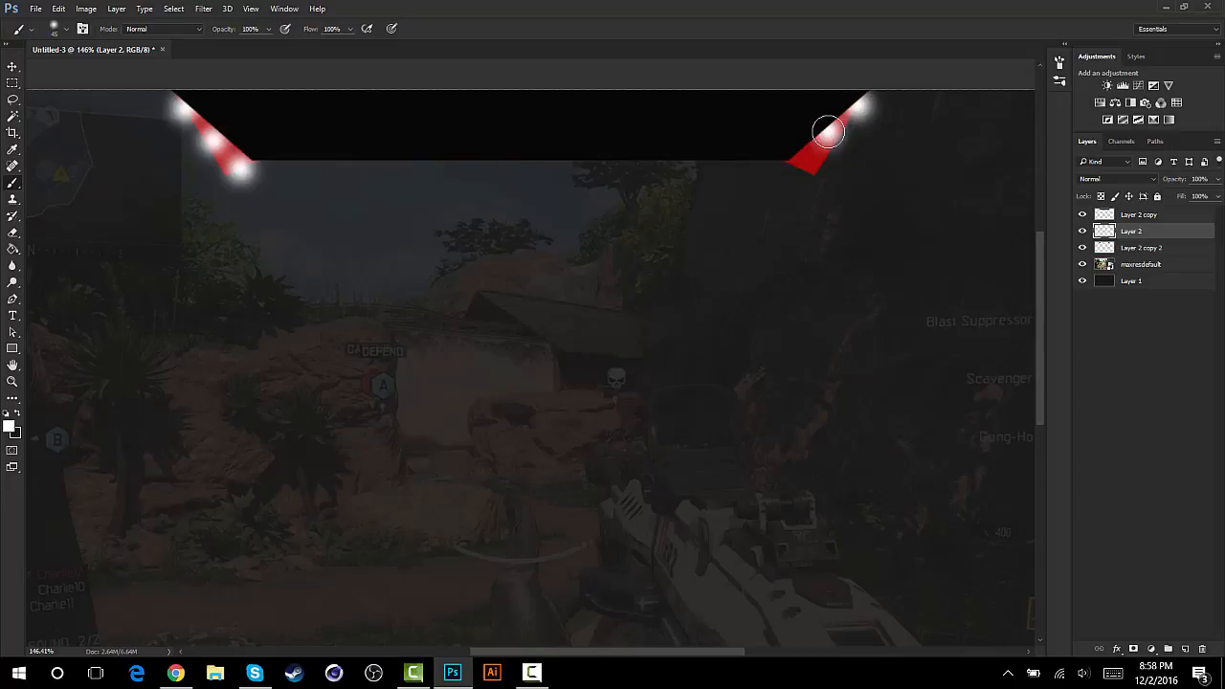
click(803, 166)
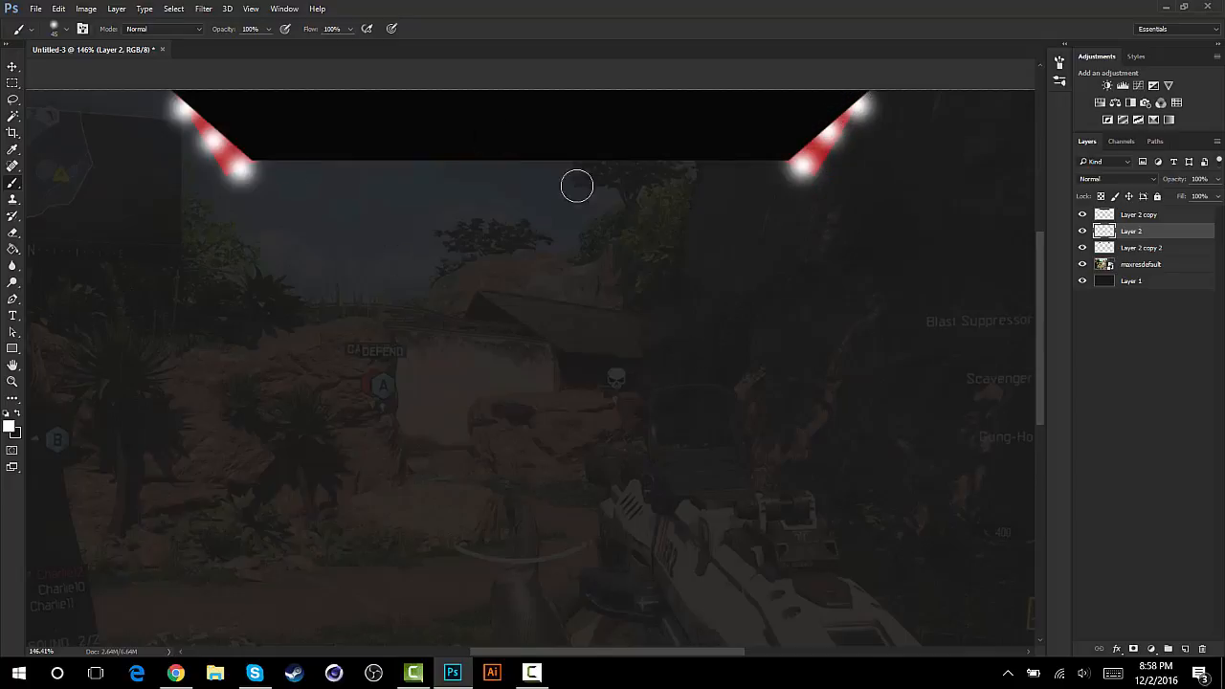
- Set the white dabs layer to Overlay blend mode at 59% opacity and deselect it
click(1098, 180)
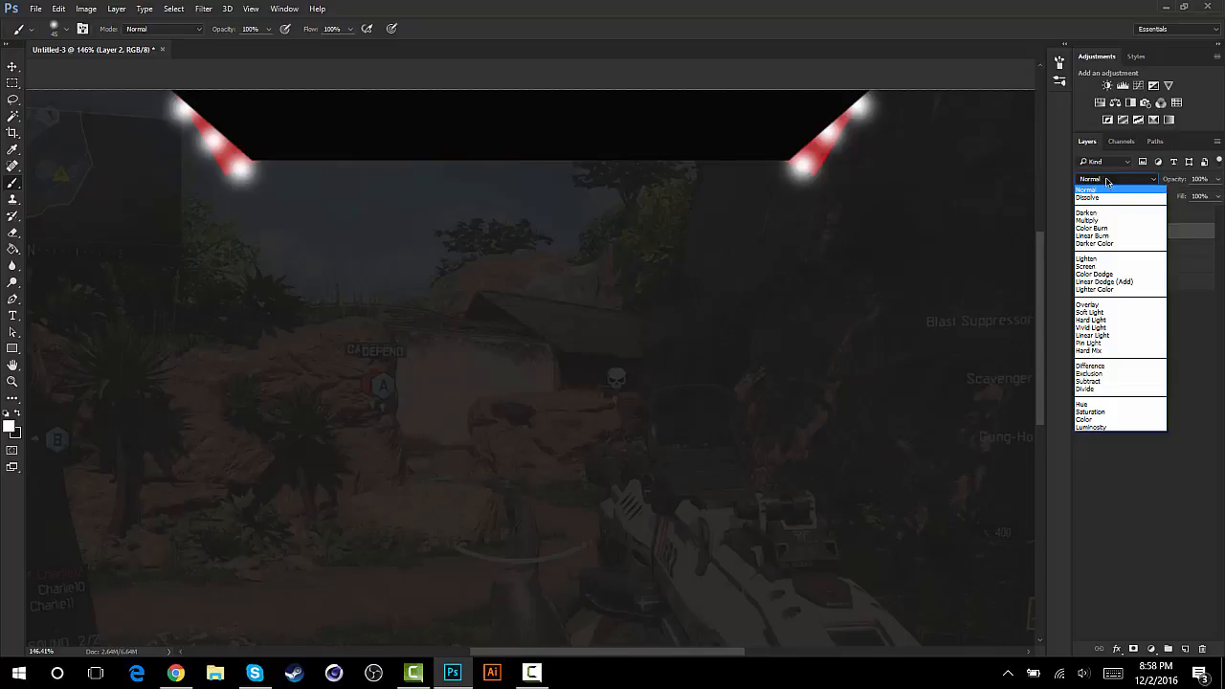
click(1088, 304)
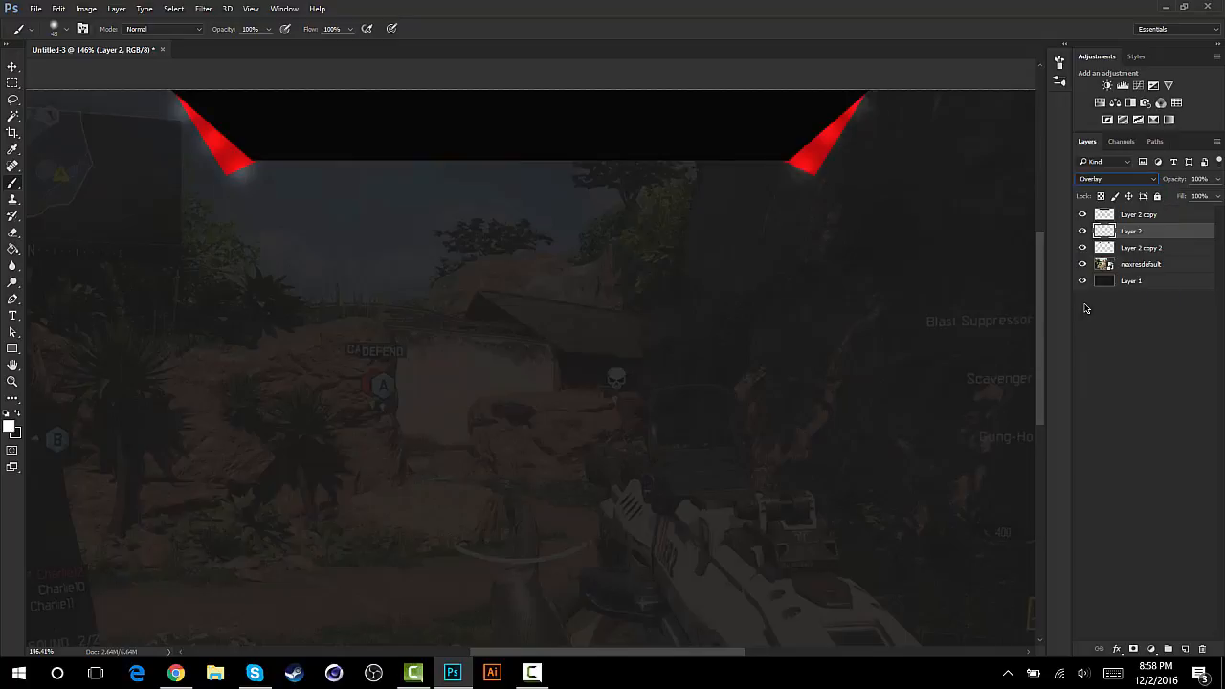
click(1218, 180)
drag(1213, 197, 1187, 201)
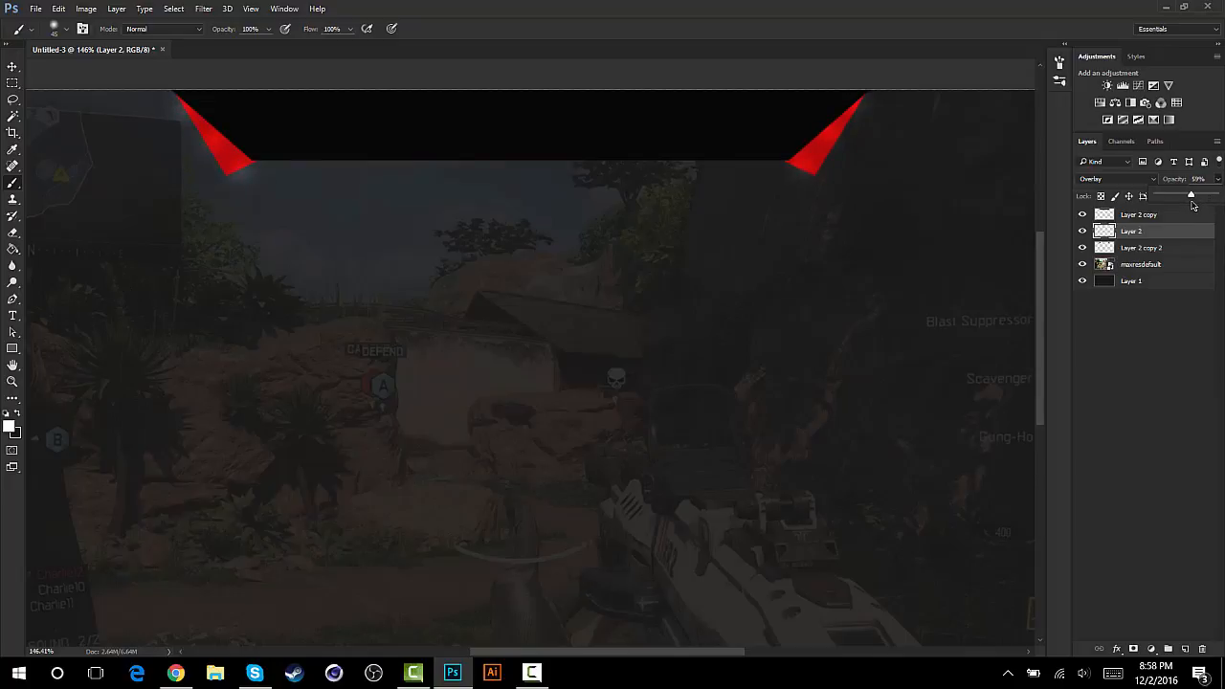
click(1179, 341)
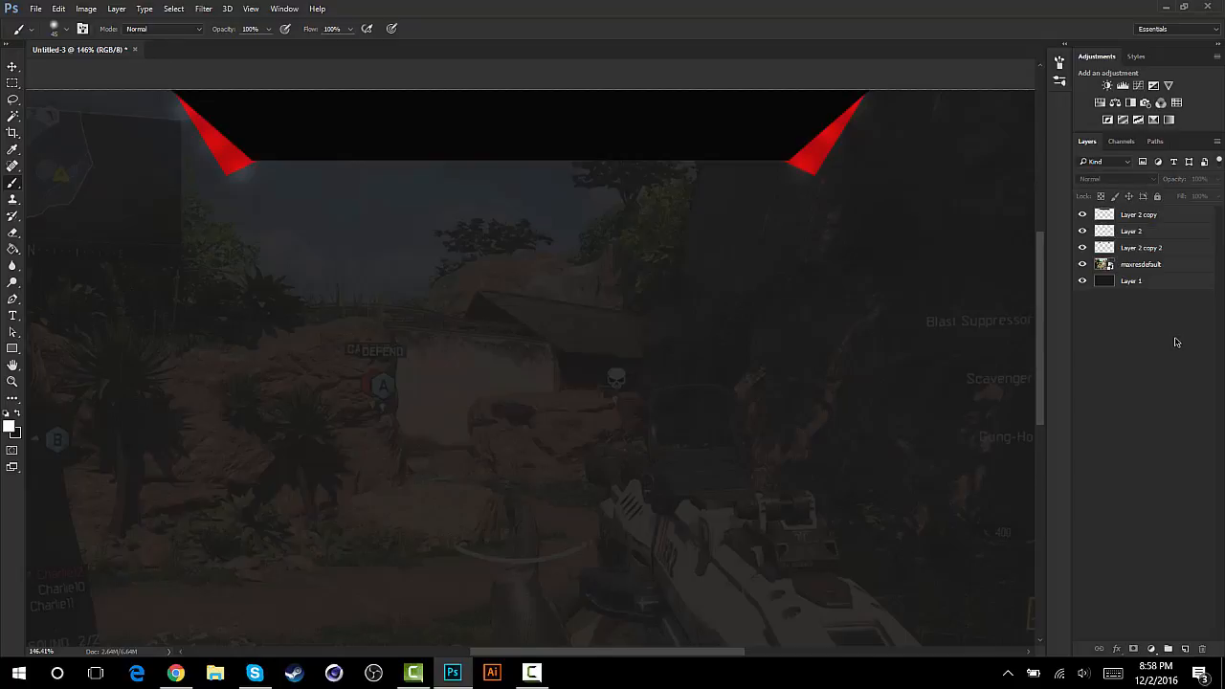
- Erase the white glow spilling around the red shapes on Layer 2 with a soft 125 px eraser
click(13, 66)
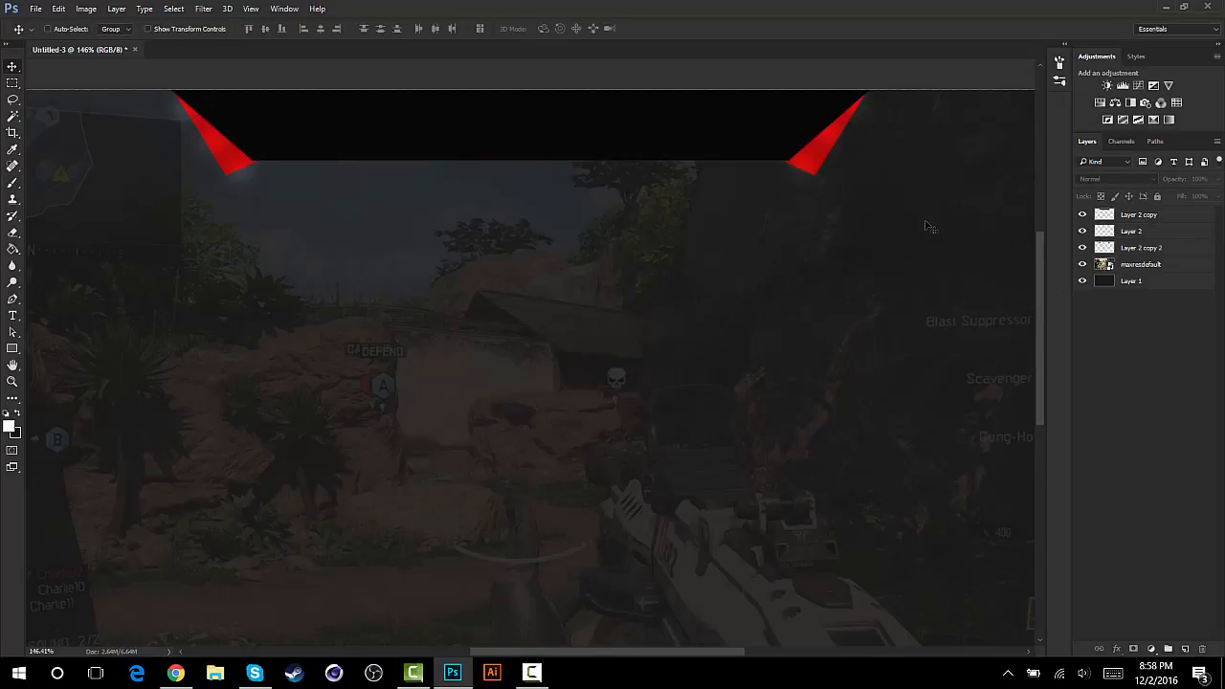
click(13, 233)
click(1139, 239)
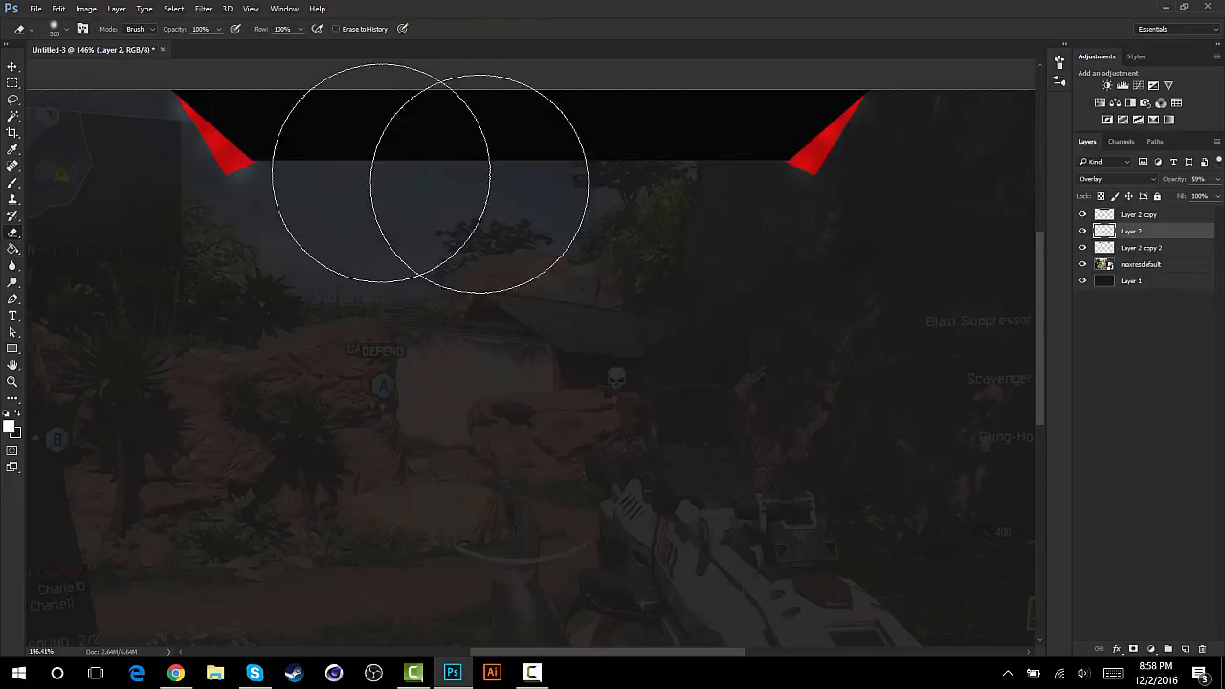
click(66, 31)
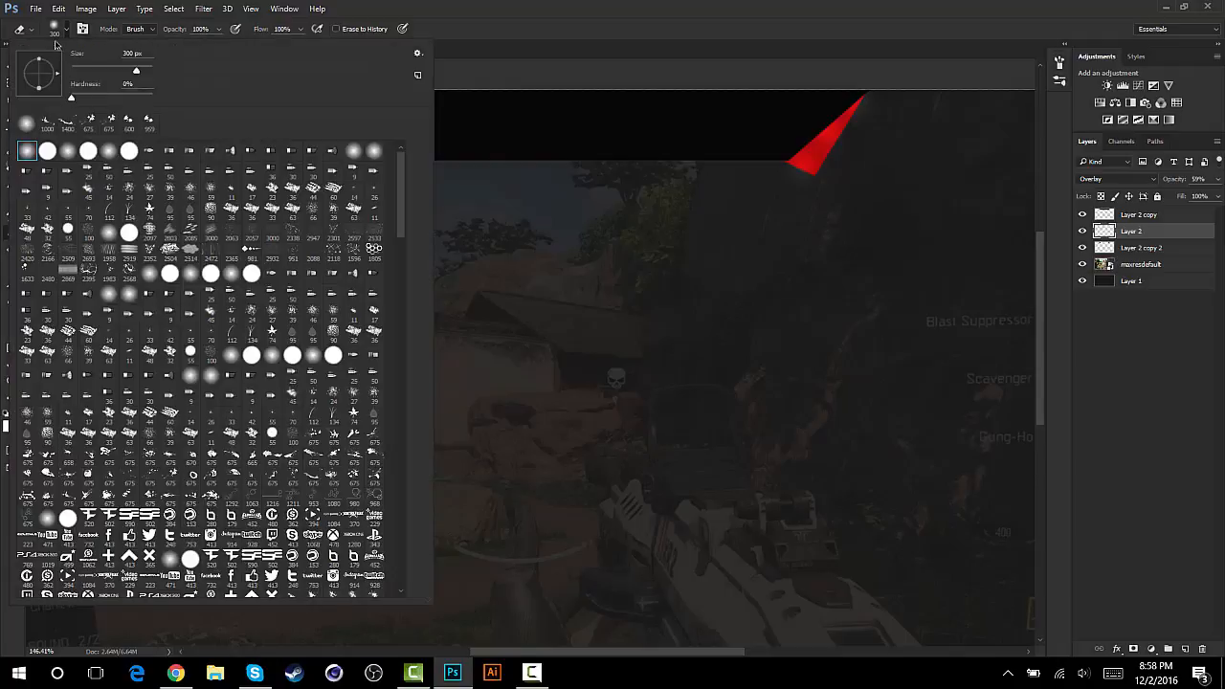
click(66, 33)
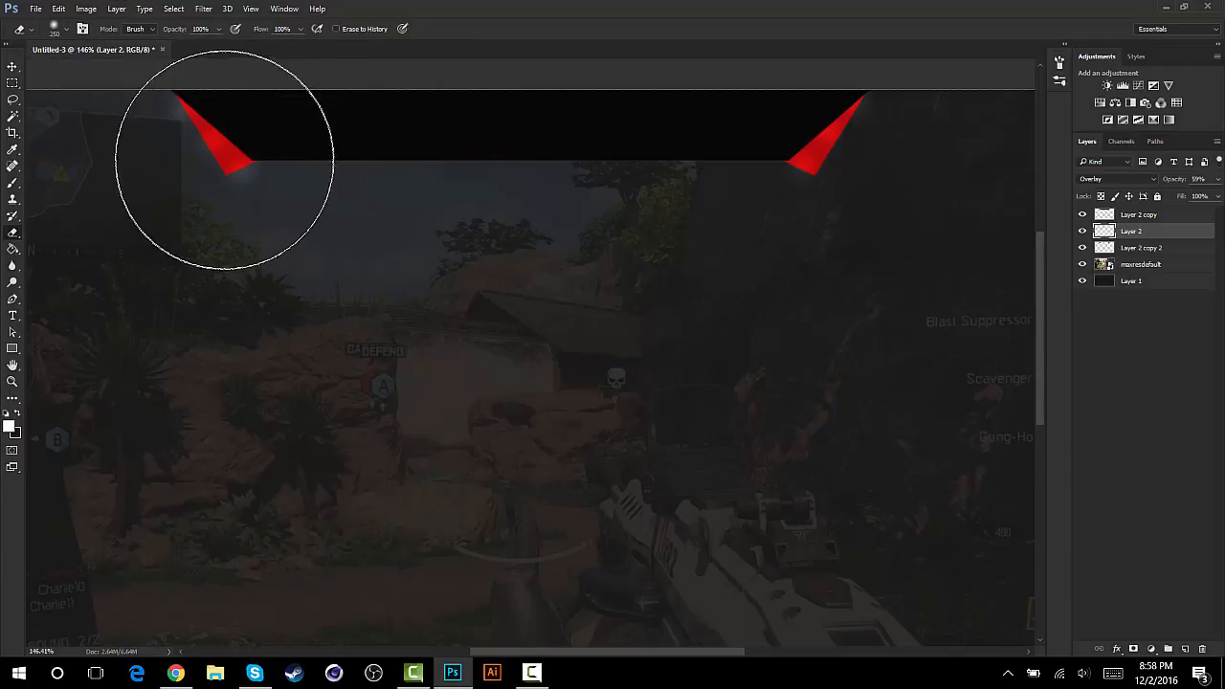
key(bracketleft)
key(bracketleft)
key(bracketleft)
key(bracketleft)
key(bracketleft)
key(bracketleft)
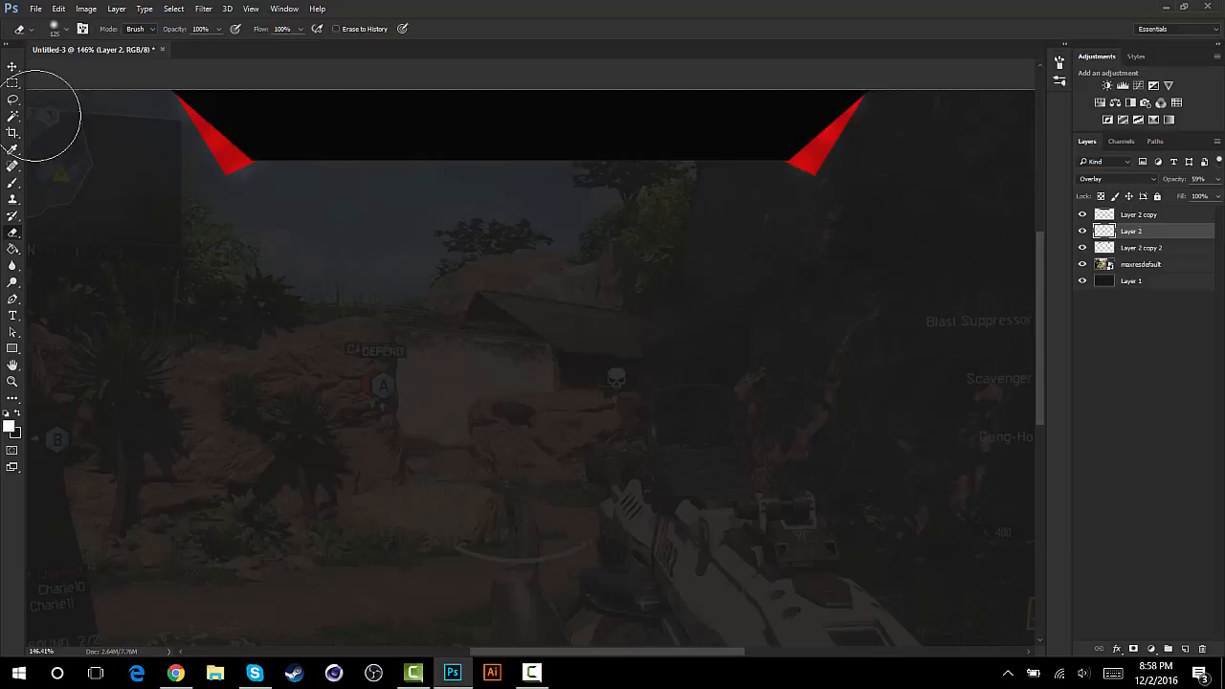
- Toggle Layer 2's visibility to compare the red shapes with and without the highlights
click(12, 67)
click(1083, 231)
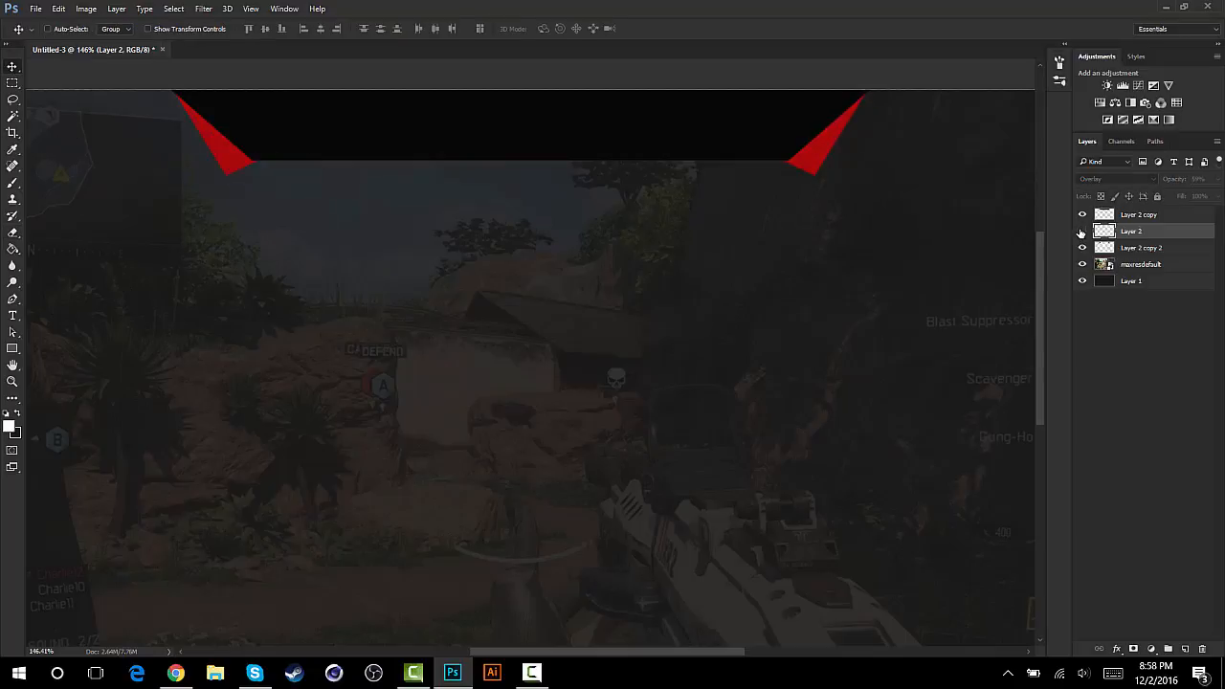
click(1082, 232)
click(1081, 232)
click(1081, 232)
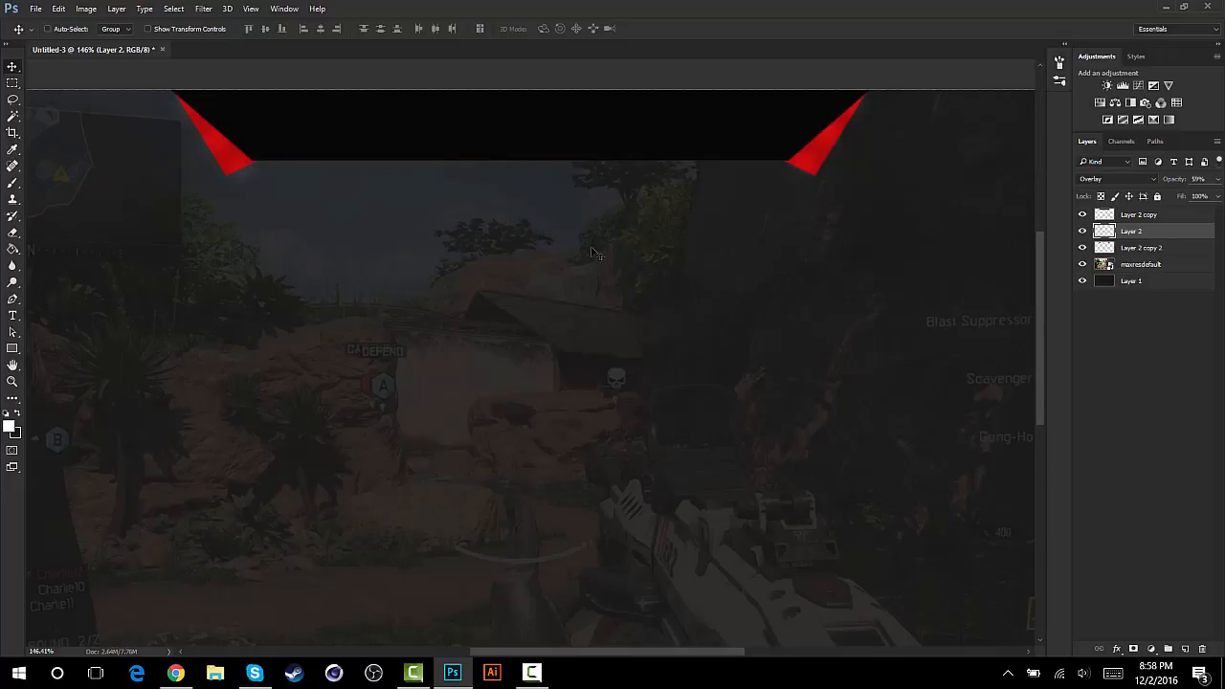
- Add an Inner Shadow effect to Layer 2 copy 2 and set its colour to black (000000)
key(shift+alt+n)
click(1133, 252)
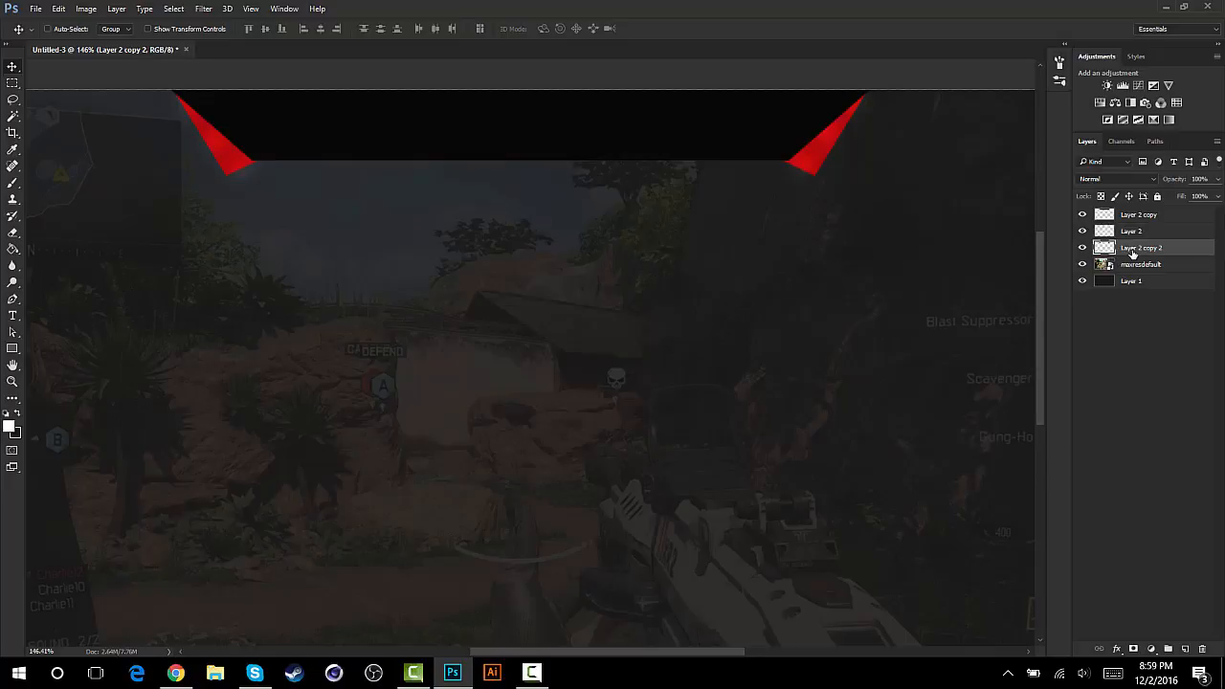
right_click(1133, 251)
click(830, 101)
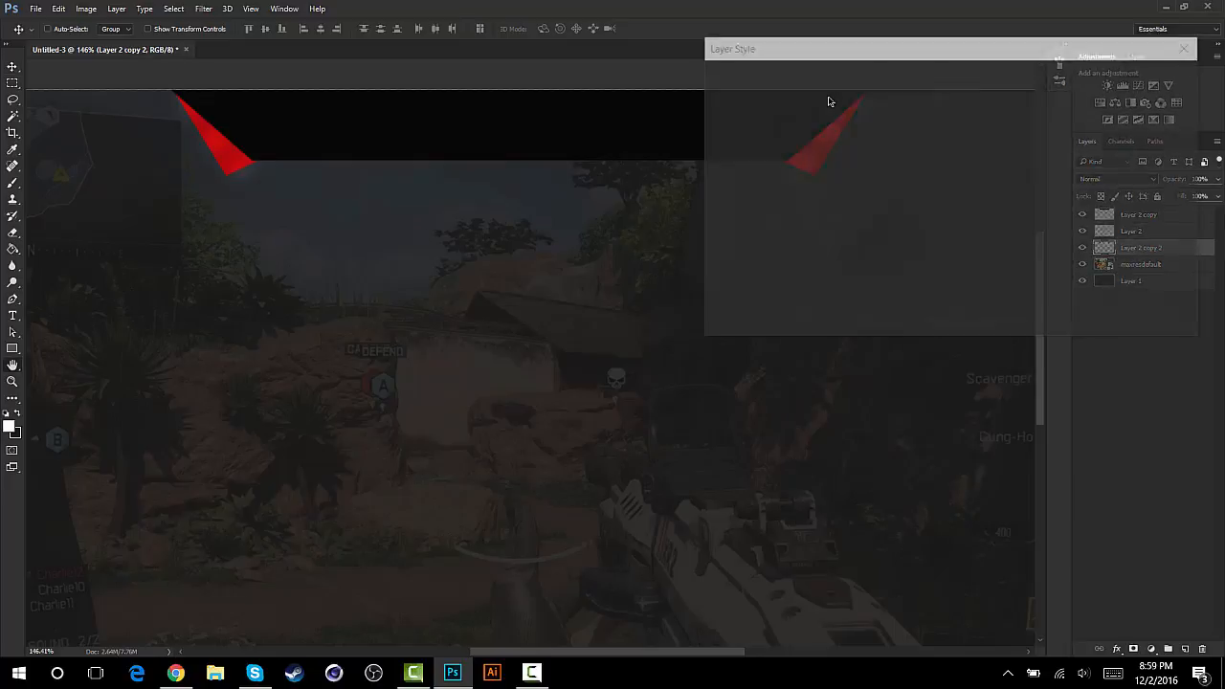
drag(872, 47, 874, 207)
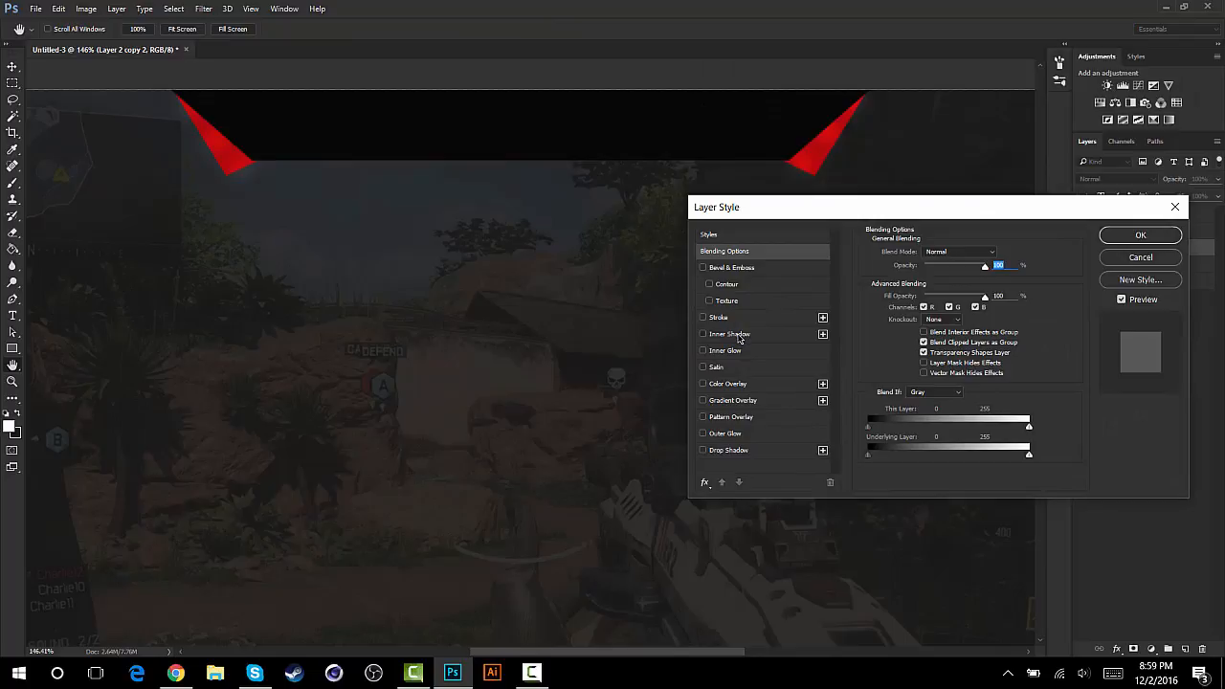
click(737, 335)
drag(915, 309, 911, 309)
drag(918, 272, 919, 311)
click(999, 254)
text(000000)
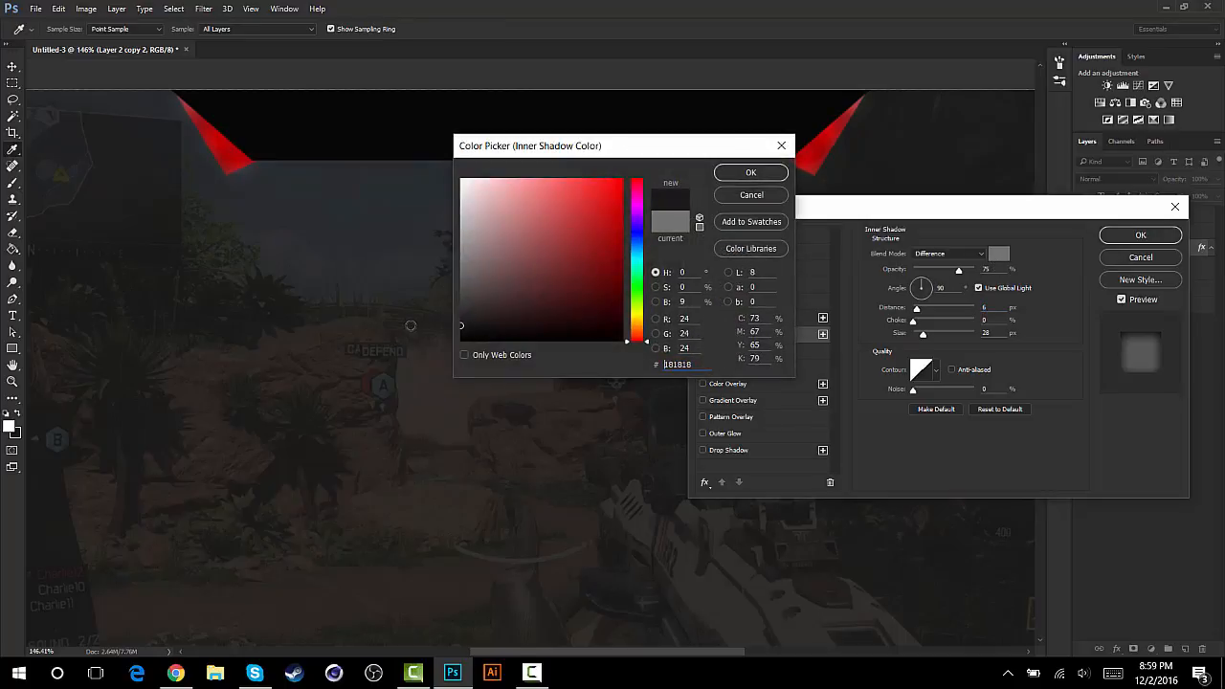
click(751, 172)
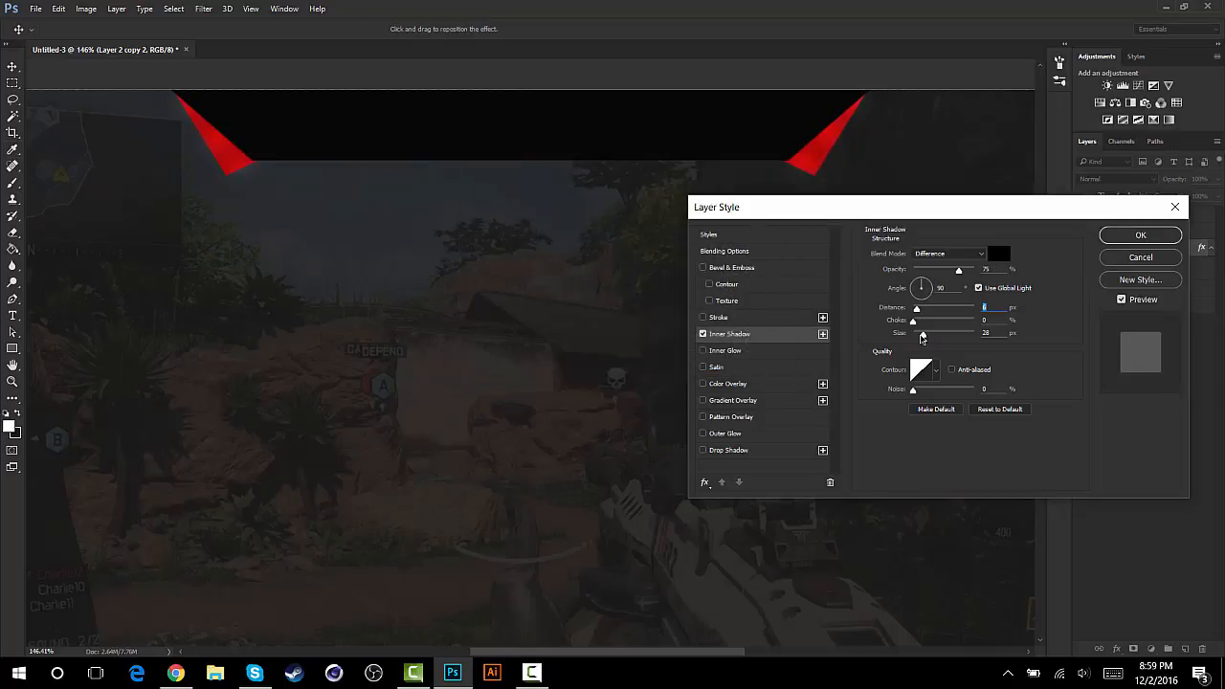
- Set the Inner Shadow to Normal blend mode with distance 7 px, choke 18% and size 10 px
drag(917, 310, 922, 335)
click(948, 255)
click(925, 267)
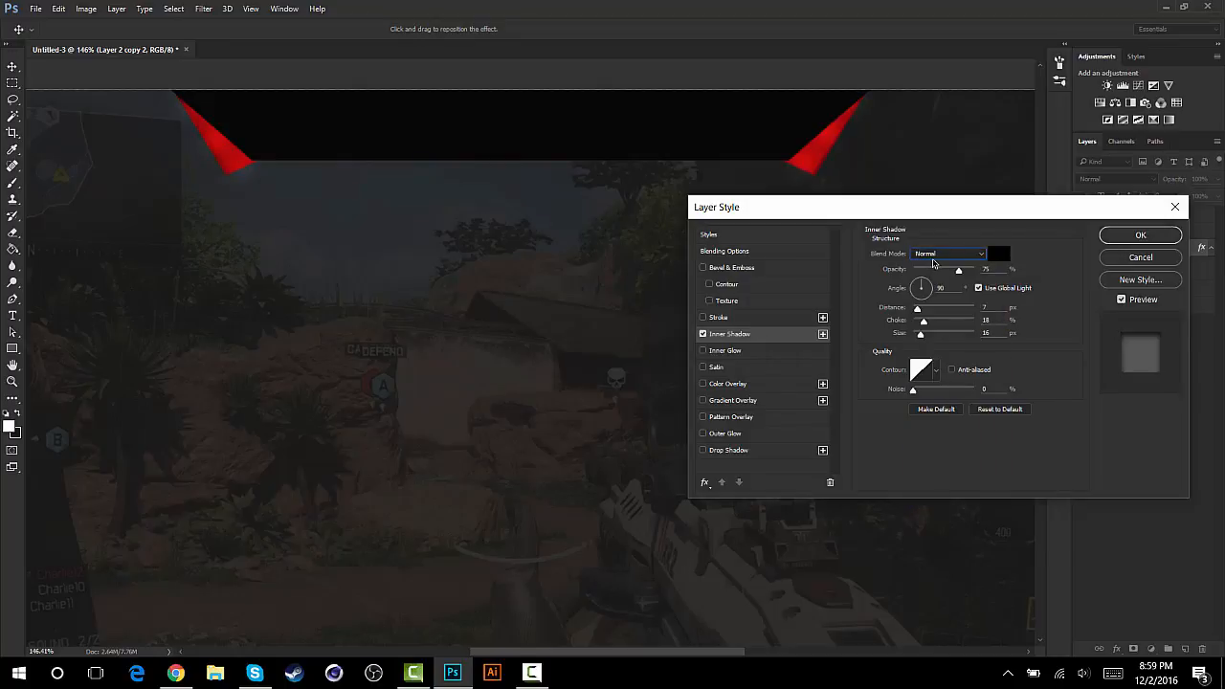
click(928, 255)
click(924, 259)
mouse_move(922, 335)
mouse_down()
mouse_move(935, 335)
mouse_move(921, 332)
mouse_up()
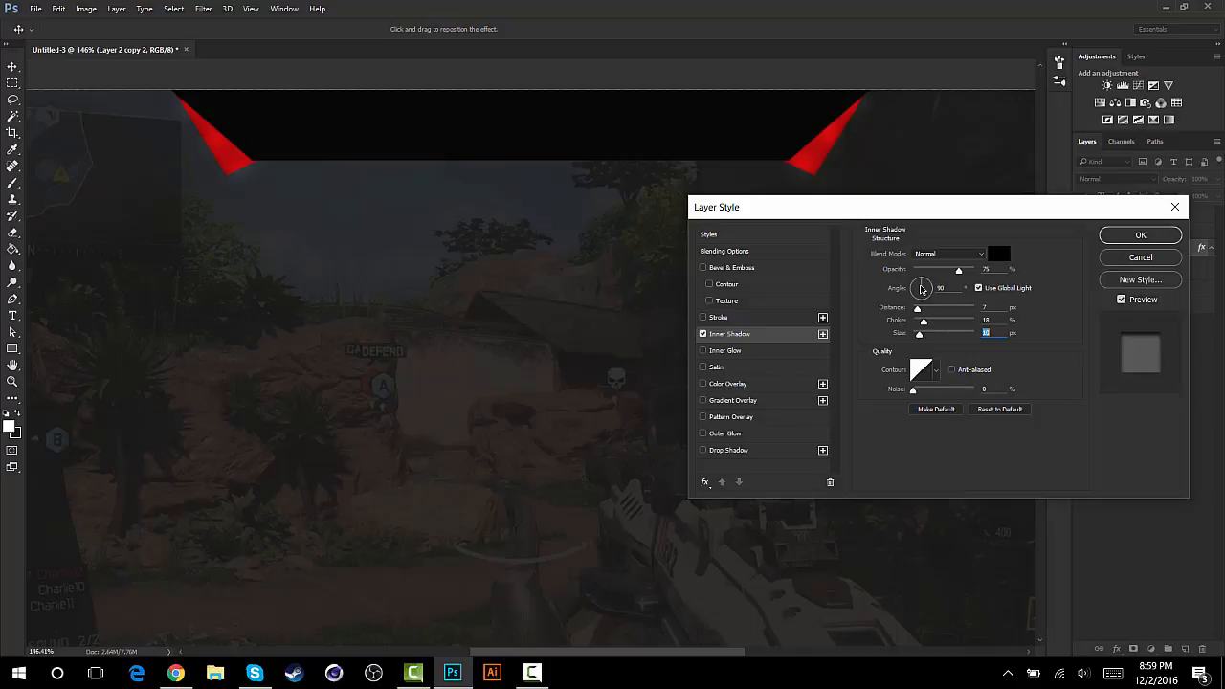
- Rotate the Inner Shadow's lighting angle to -13°
click(926, 287)
click(913, 288)
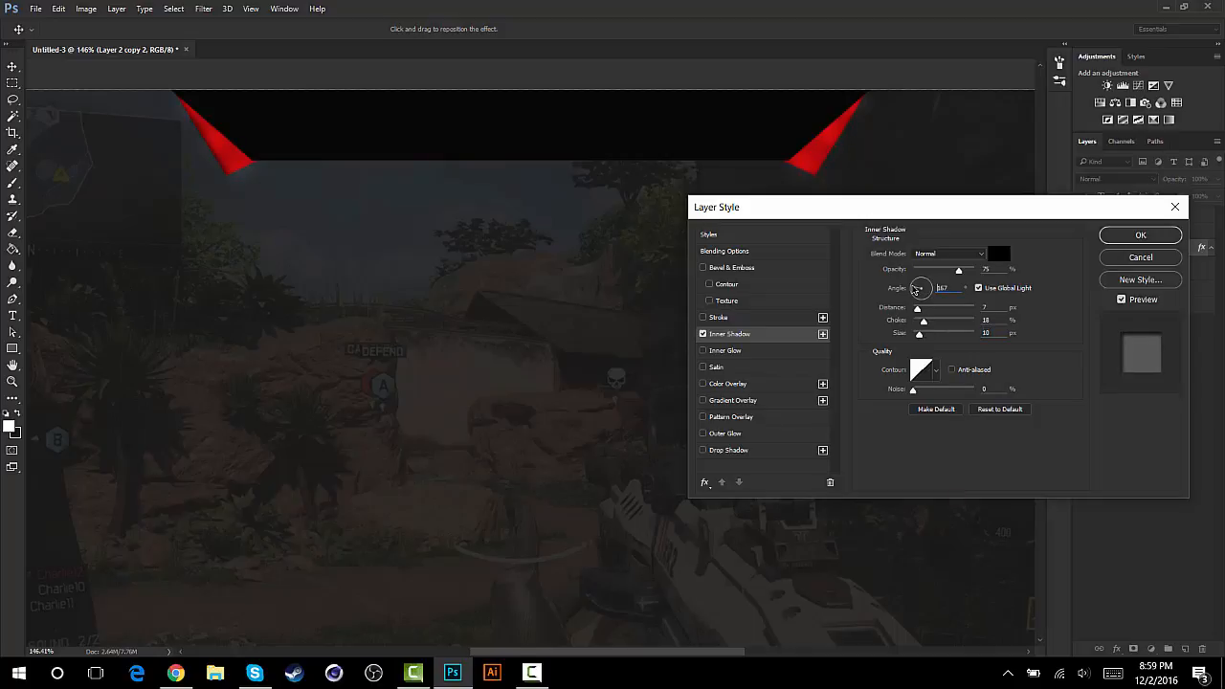
click(913, 294)
click(914, 294)
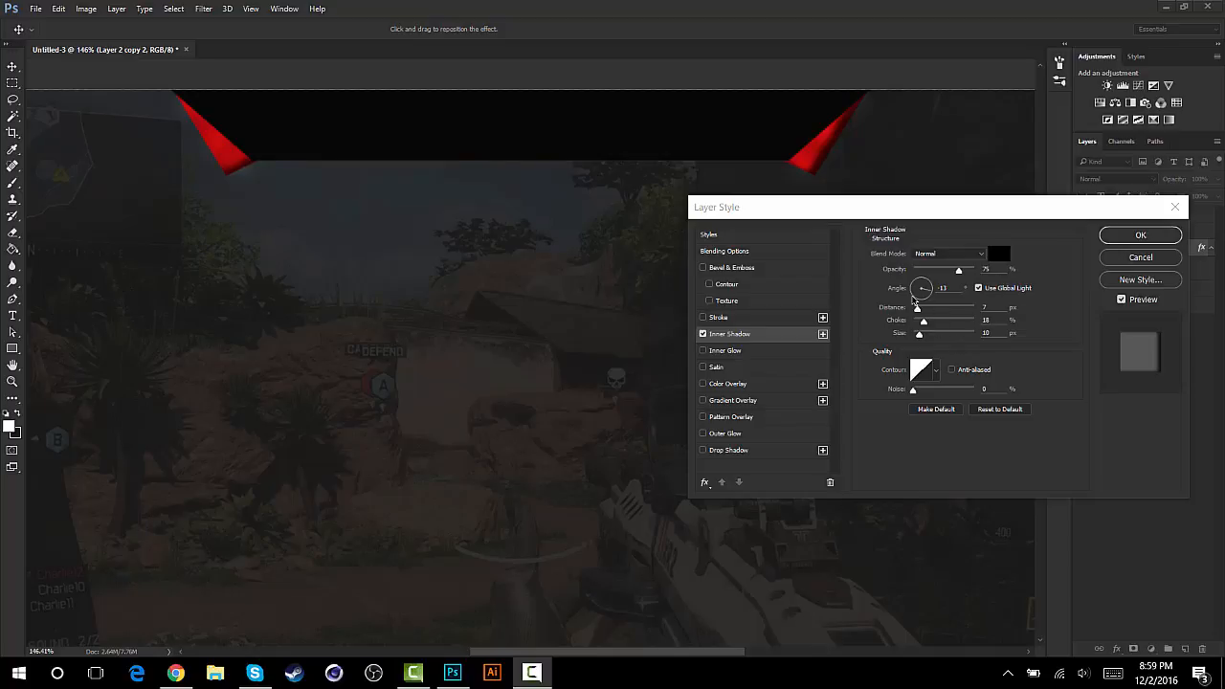
- Lower the Inner Shadow's choke and opacity and apply the layer style
click(926, 328)
mouse_move(925, 325)
mouse_down()
mouse_move(926, 339)
mouse_move(916, 322)
mouse_up()
drag(958, 271, 931, 276)
click(1127, 239)
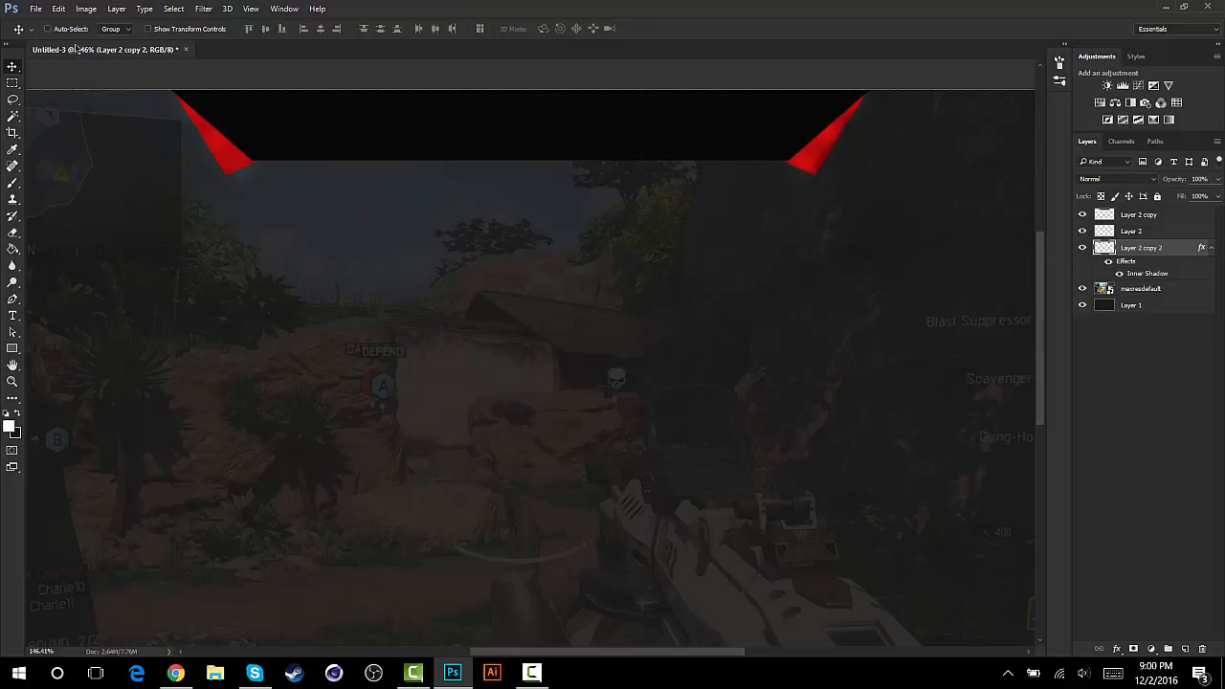
- Place the Enivix Wolf Logo image from the Downloads folder as an embedded object
click(34, 11)
click(82, 306)
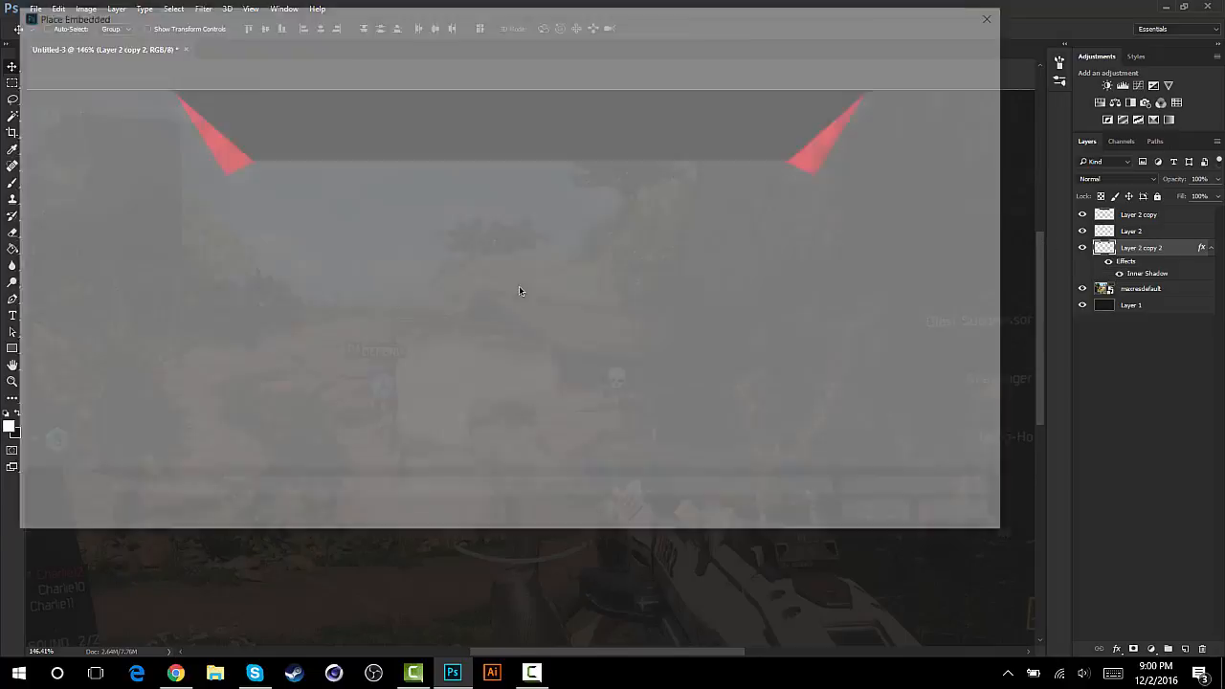
scroll(649, 304, down, 4)
scroll(648, 305, up, 2)
click(807, 239)
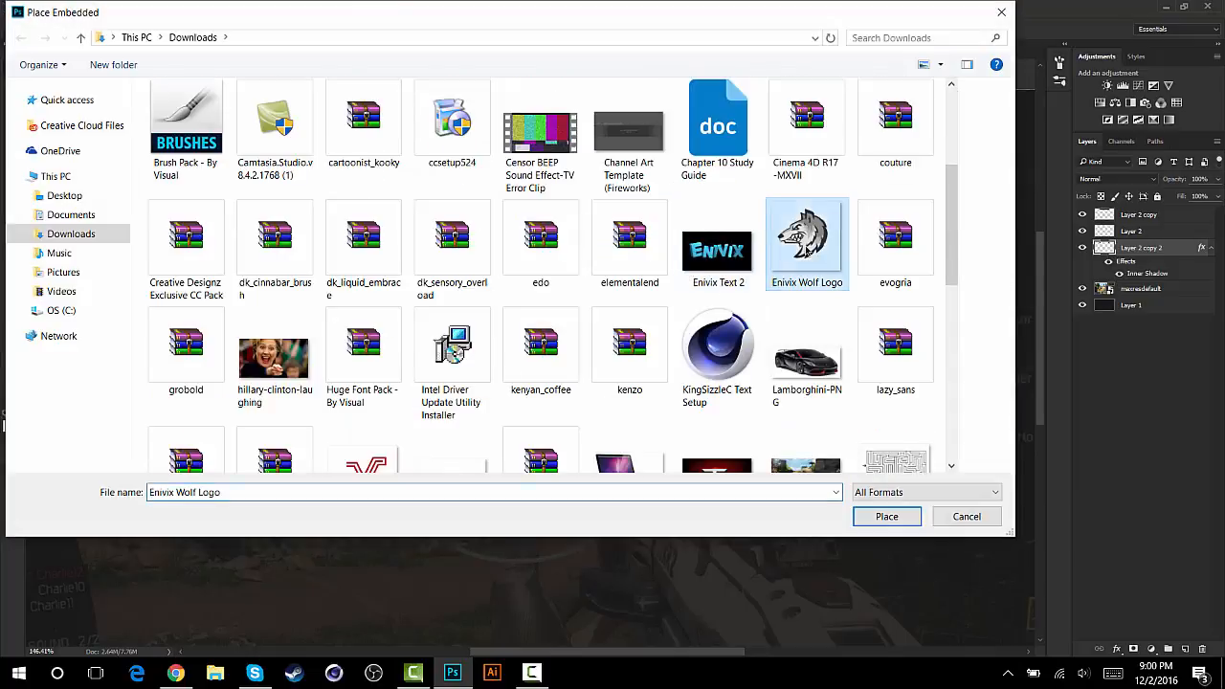
click(885, 517)
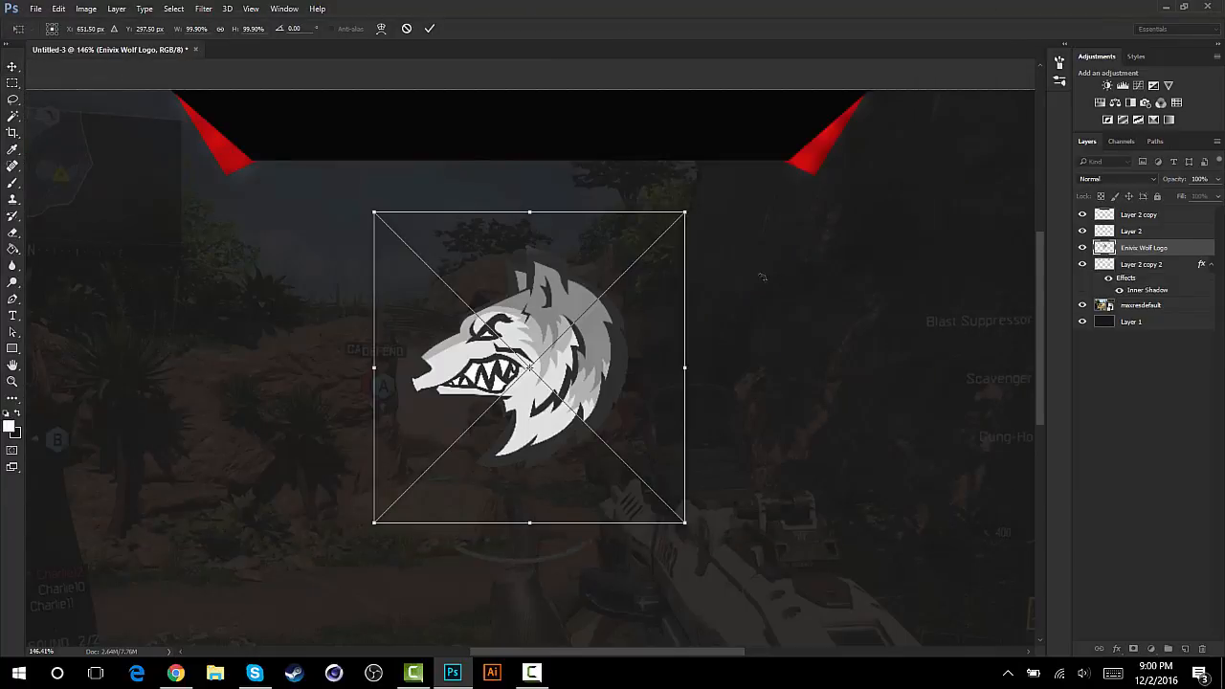
drag(685, 213, 492, 407)
drag(435, 469, 567, 130)
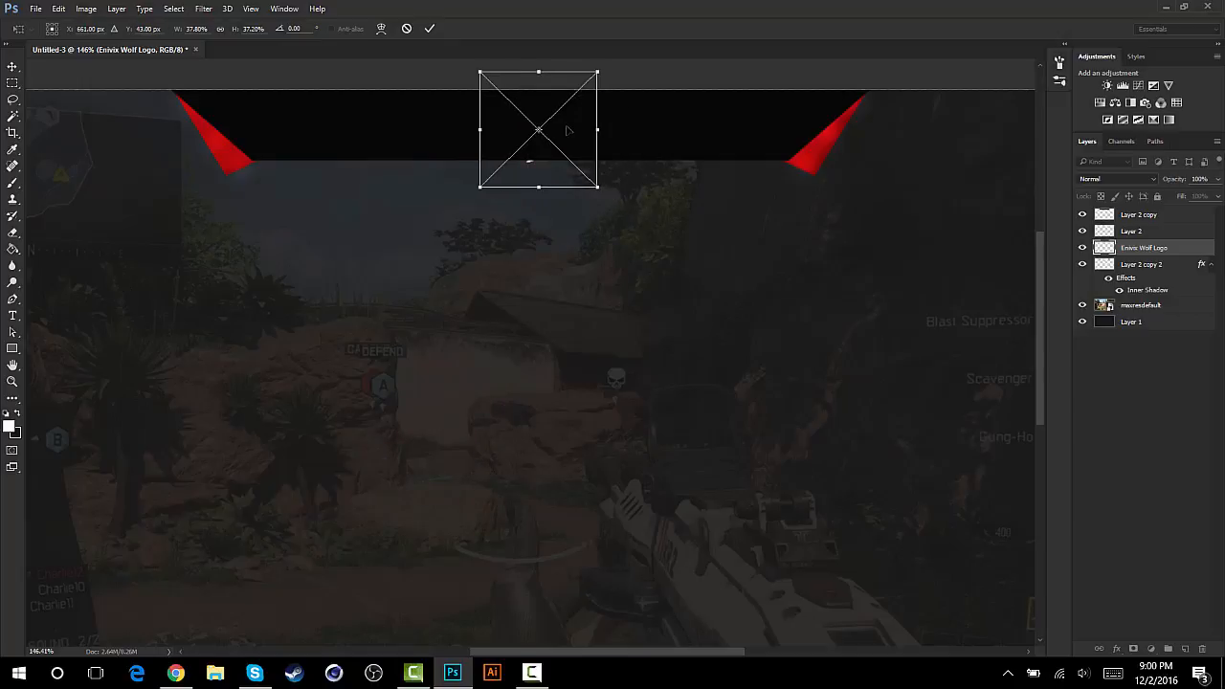
key(ctrl+semicolon)
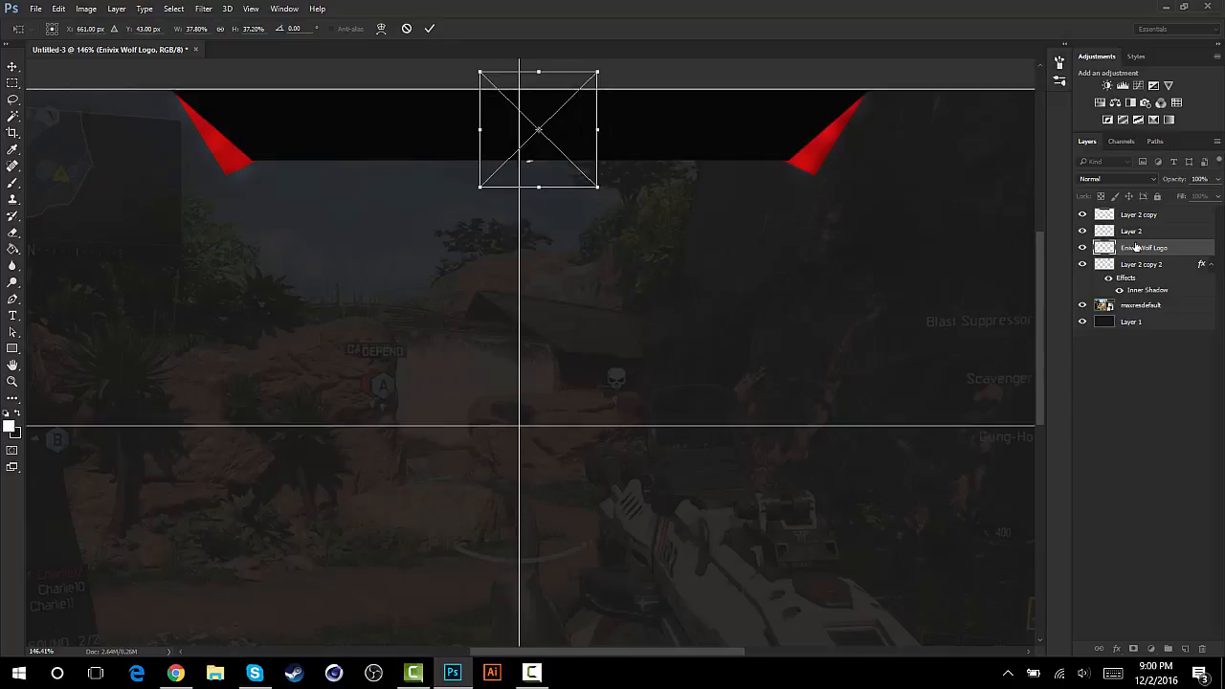
click(406, 30)
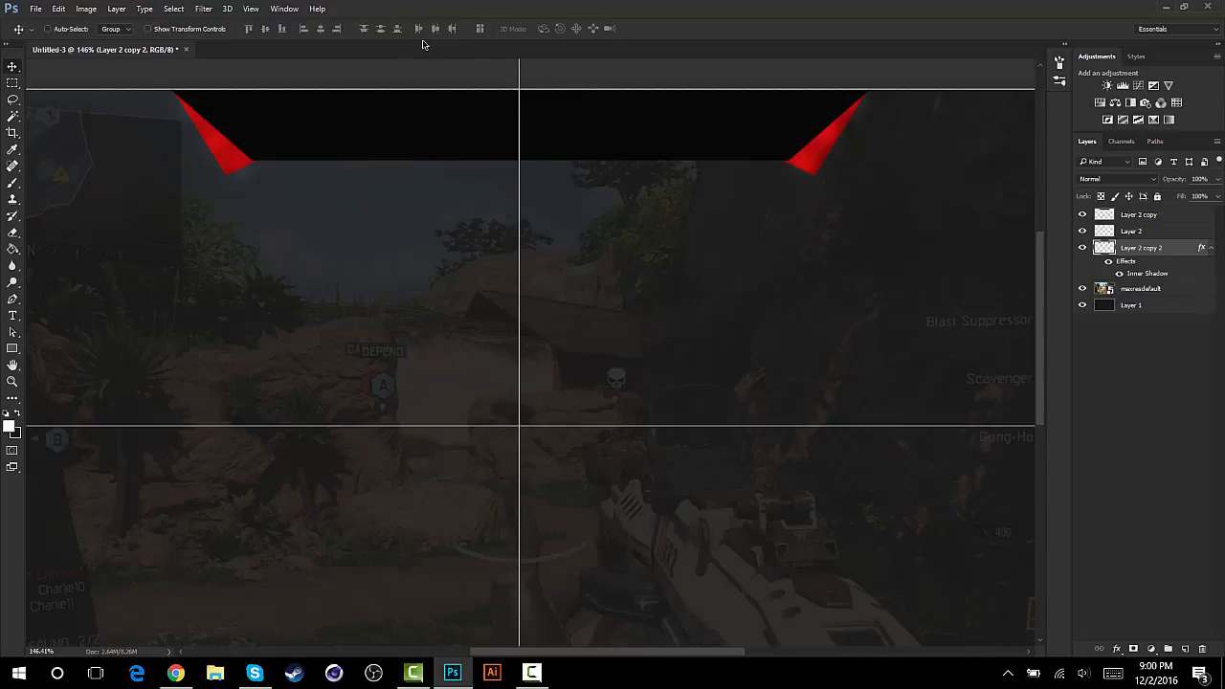
- Place the Enivix Wolf Logo image from the Downloads folder as an embedded object again
click(35, 8)
click(92, 307)
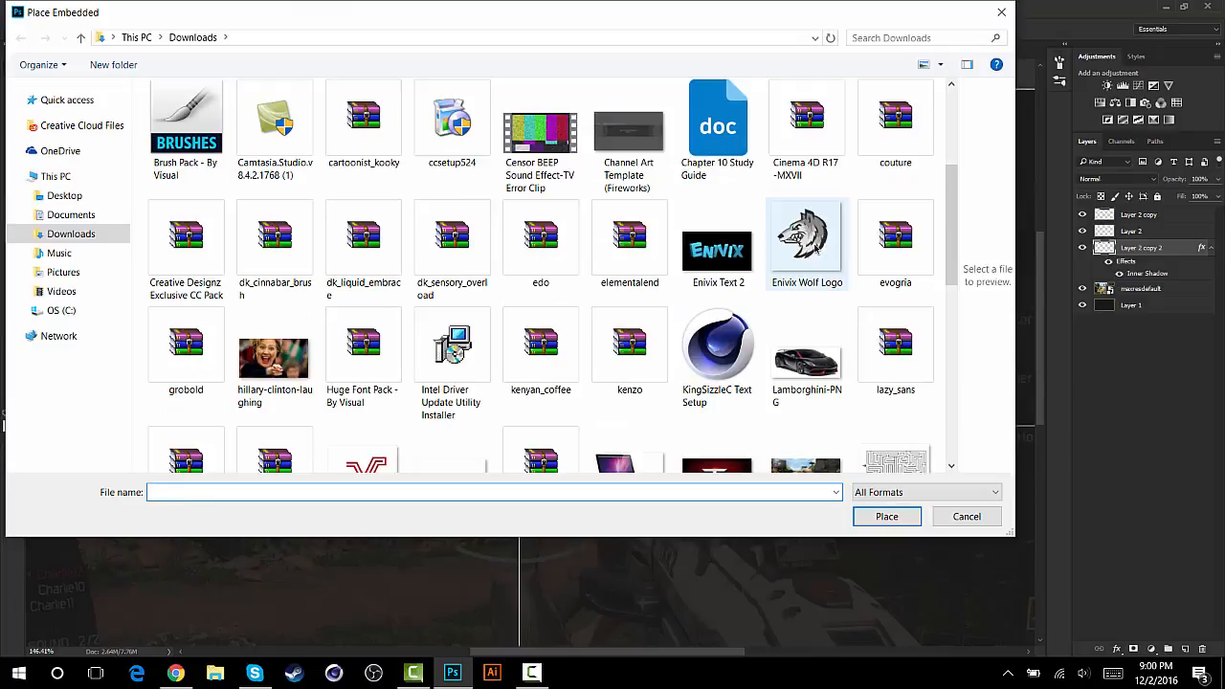
click(807, 225)
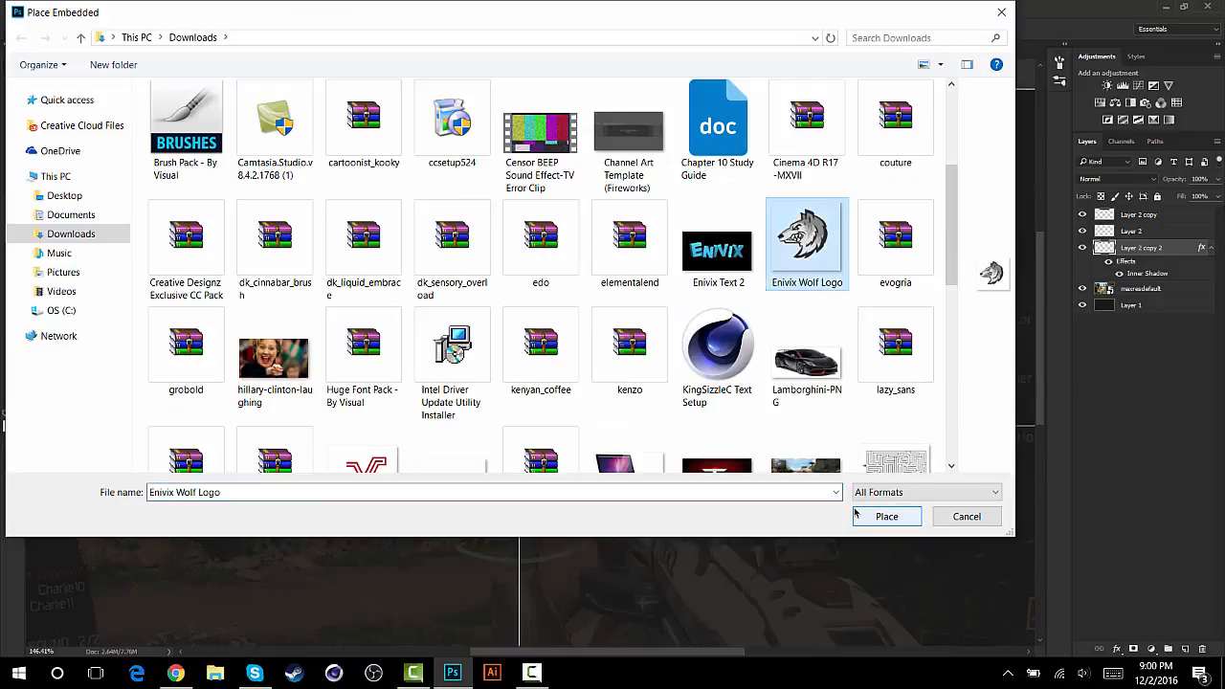
click(887, 516)
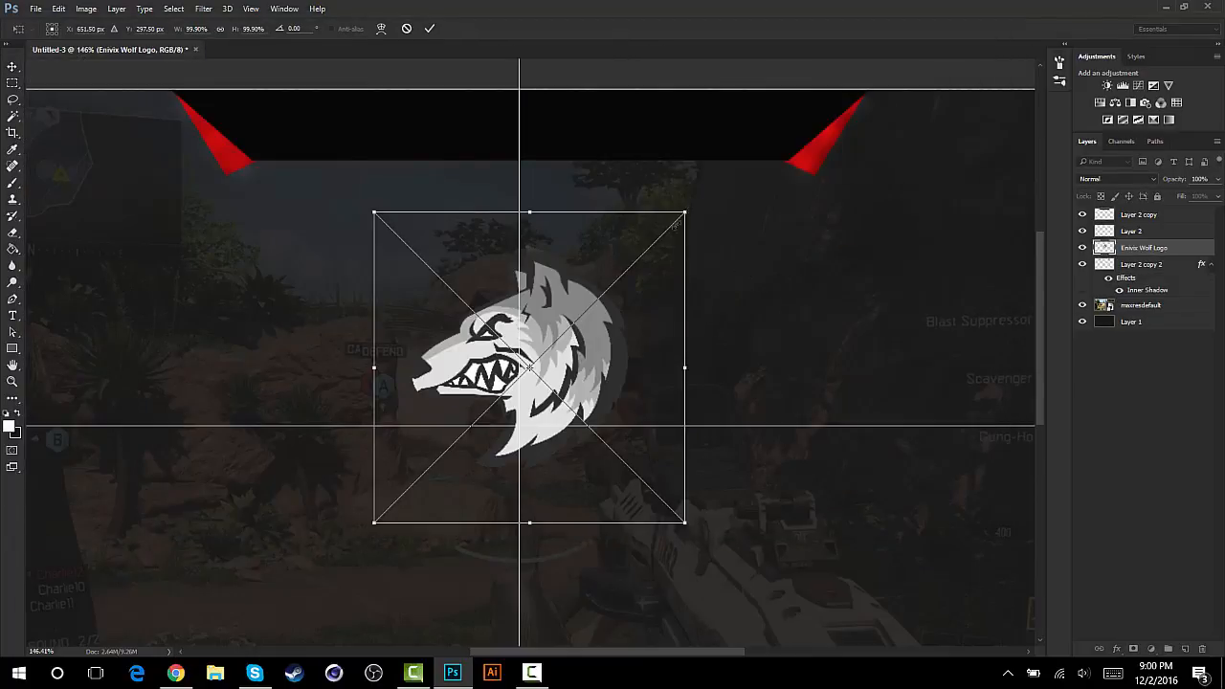
- Scale the wolf logo to about 28% on the black trapezoid at the vertical centre guide and bring its layer above all others
drag(675, 223, 461, 431)
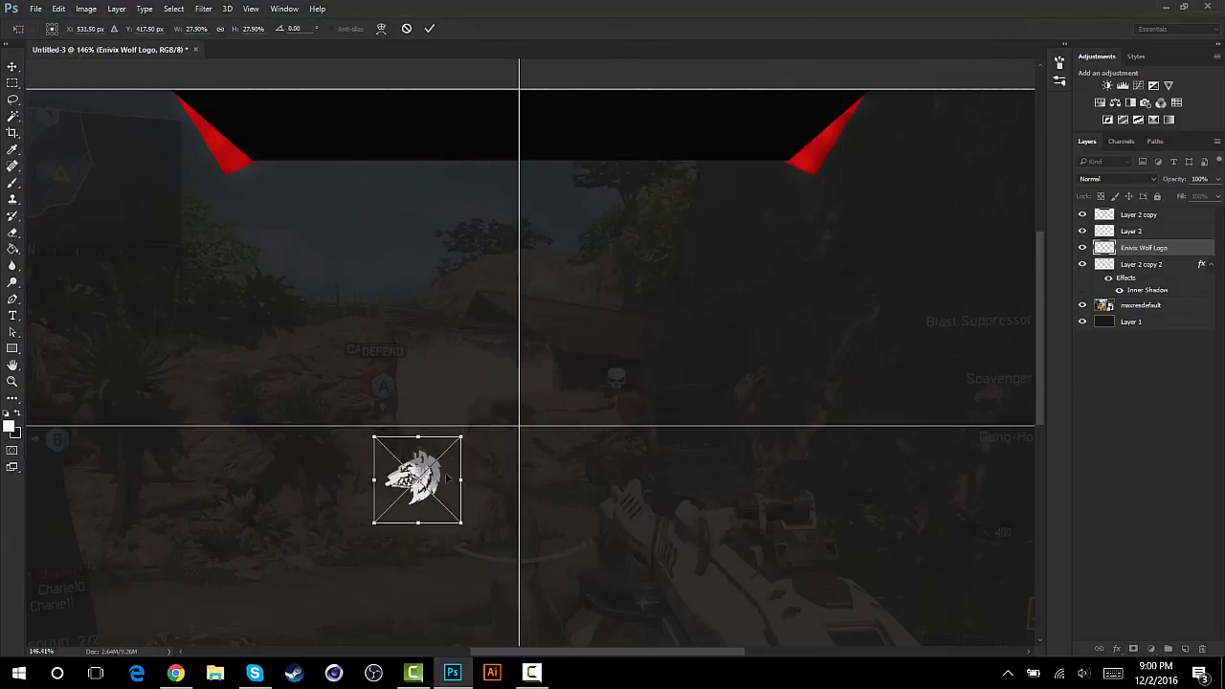
drag(446, 479, 536, 142)
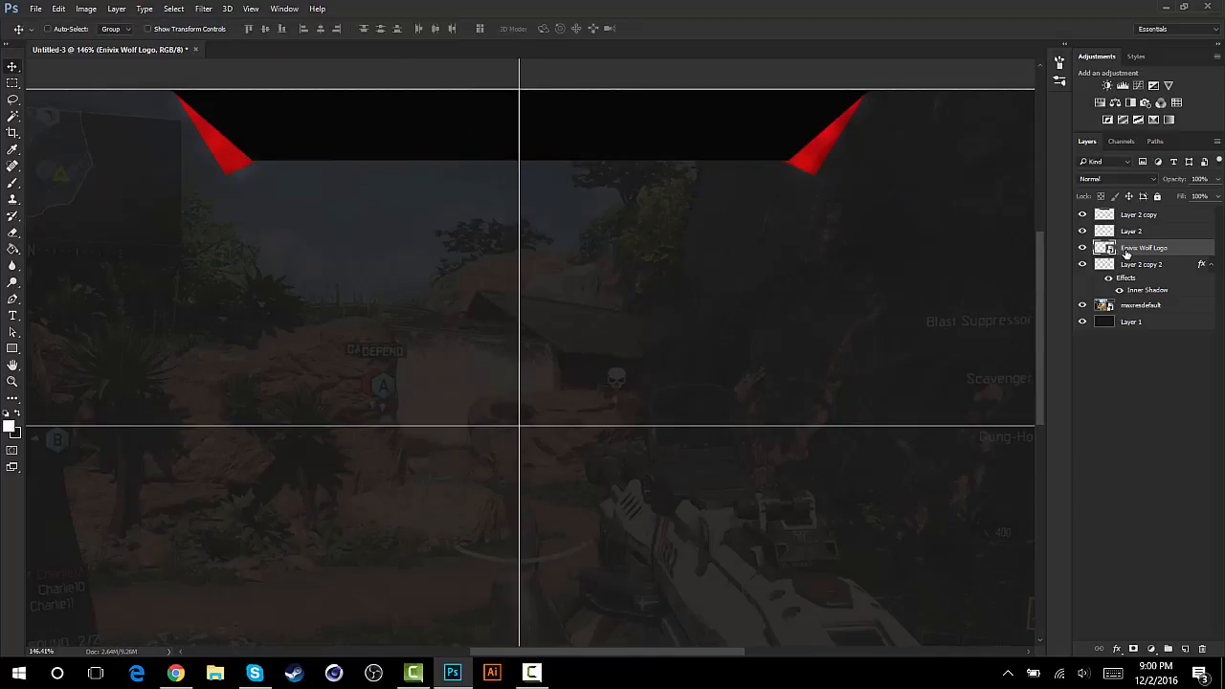
drag(1128, 252, 1127, 210)
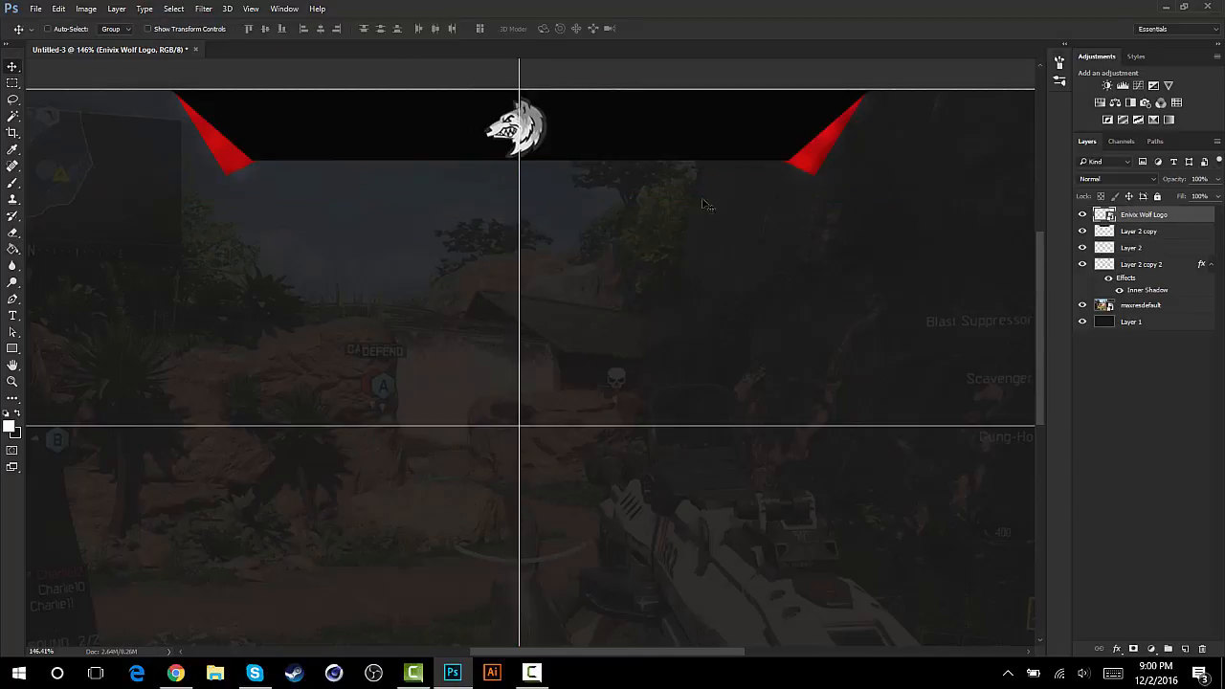
- Enlarge the wolf logo slightly and recentre it on the vertical guide over the black trapezoid, leaving the guides hidden
key(ctrl)
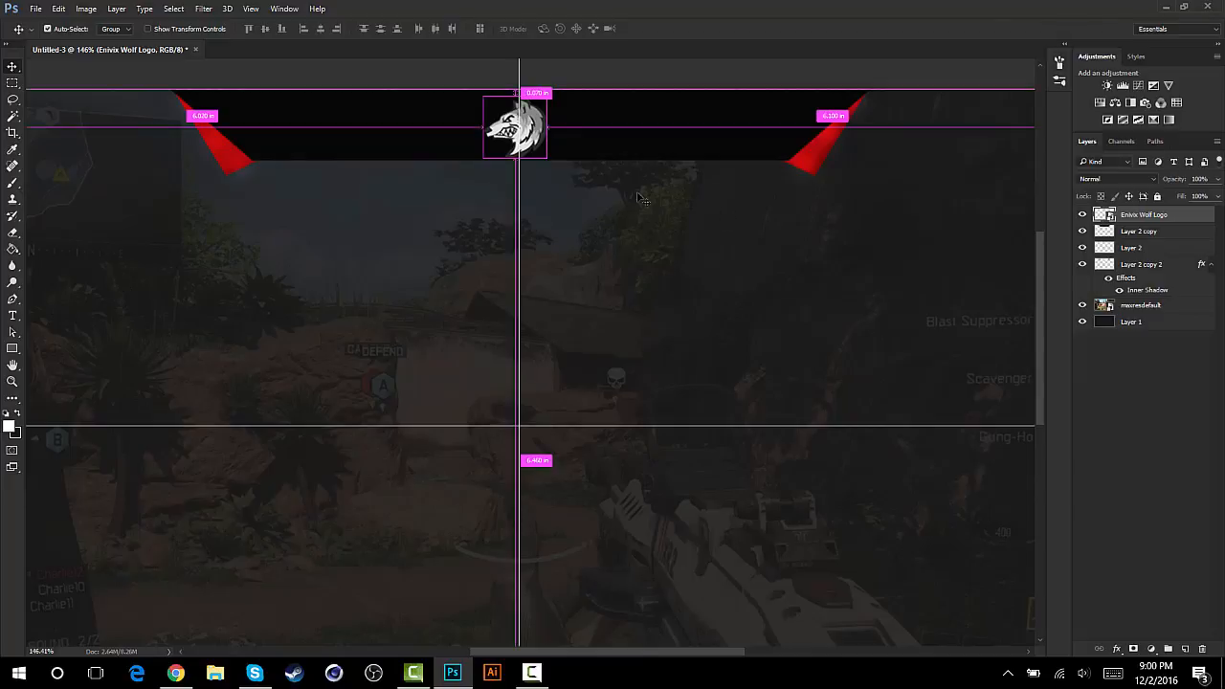
key(ctrl+t)
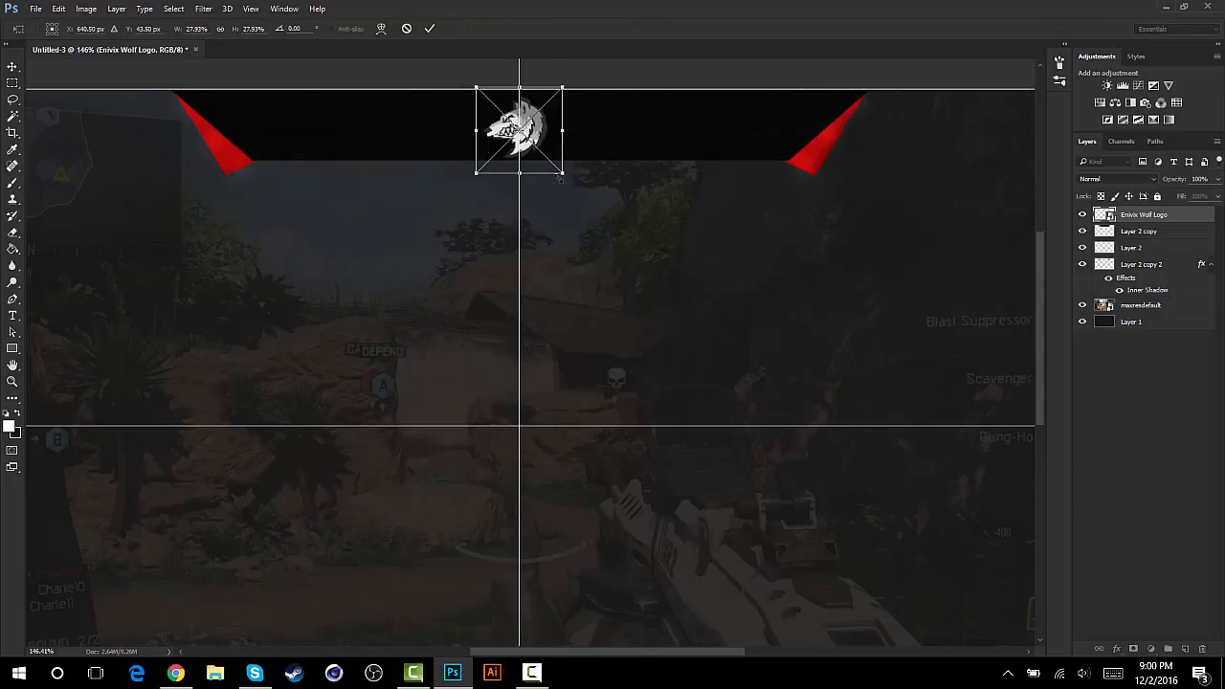
drag(565, 177, 586, 197)
key(Return)
drag(530, 147, 516, 136)
key(ctrl+semicolon)
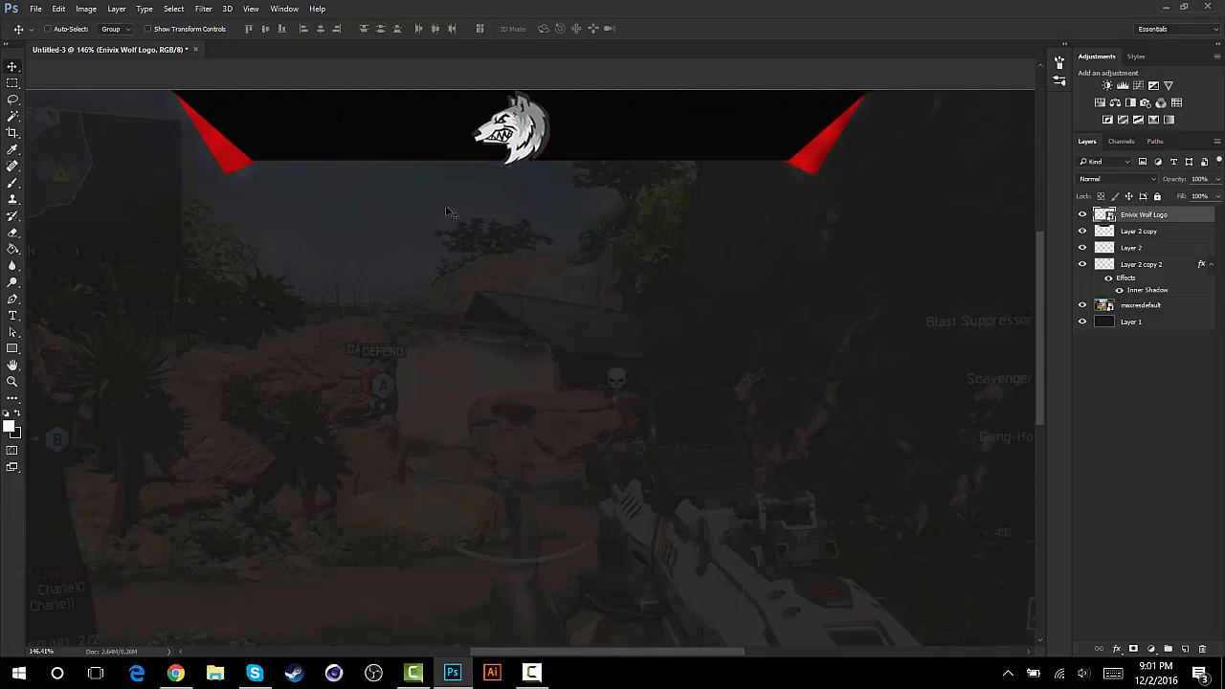
- Rasterize the Enivix Wolf Logo layer
right_click(1159, 220)
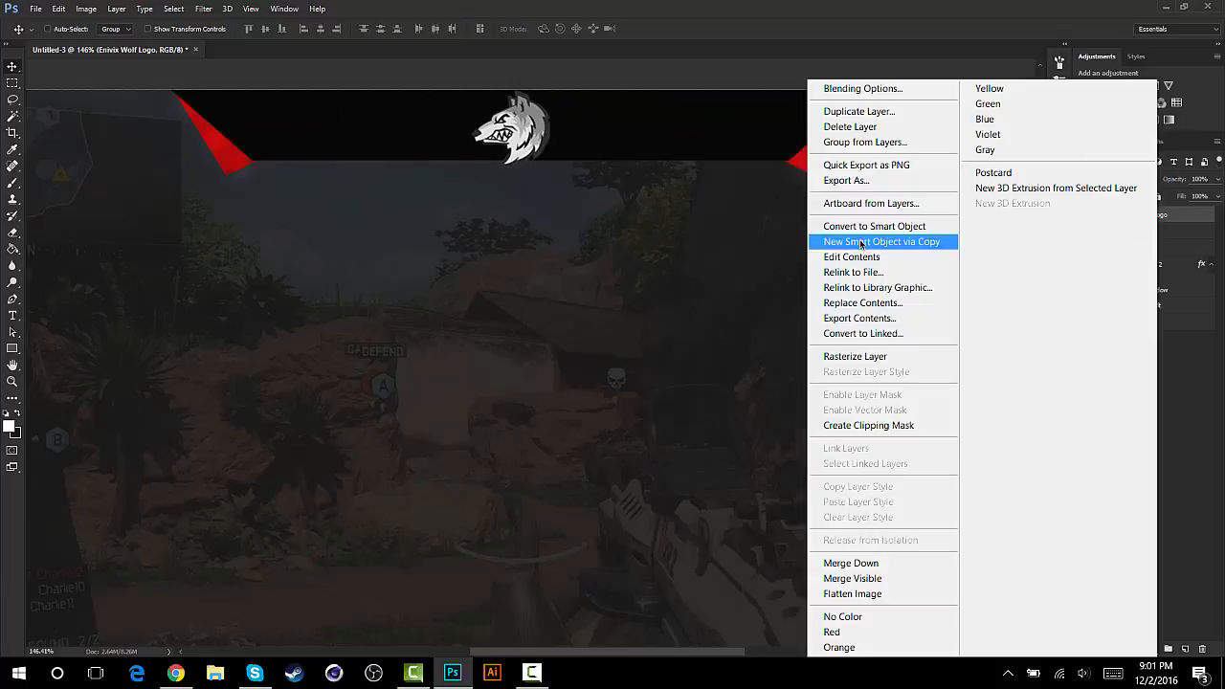
click(822, 361)
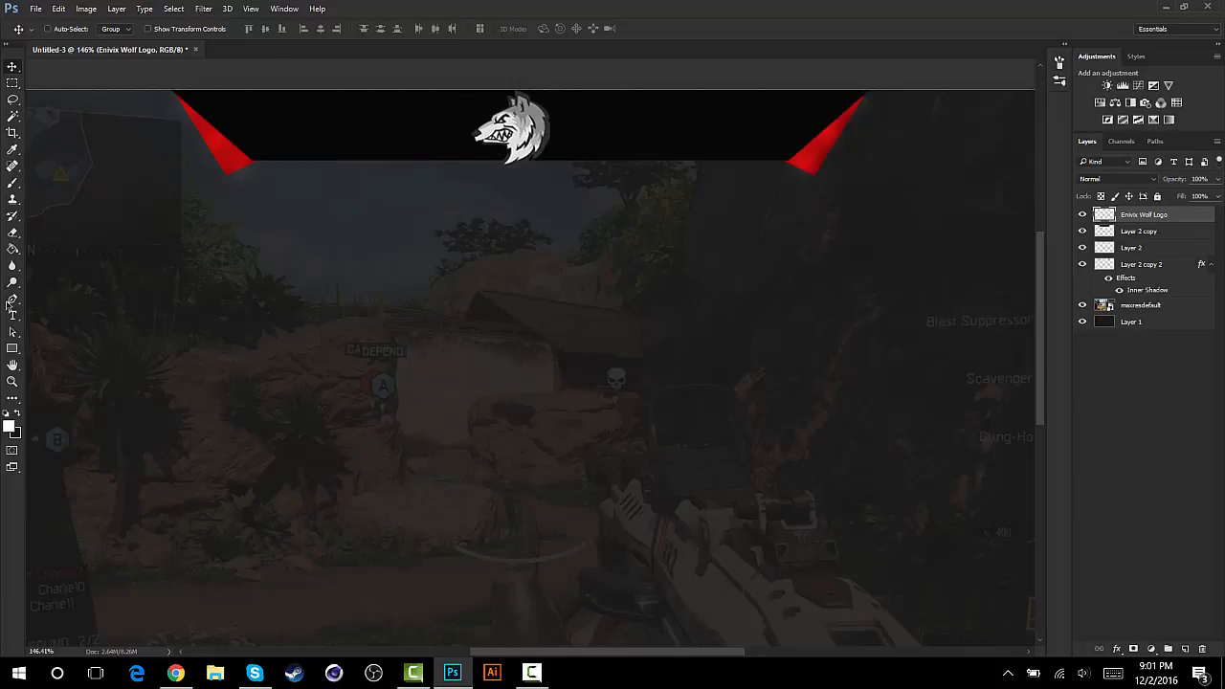
click(13, 316)
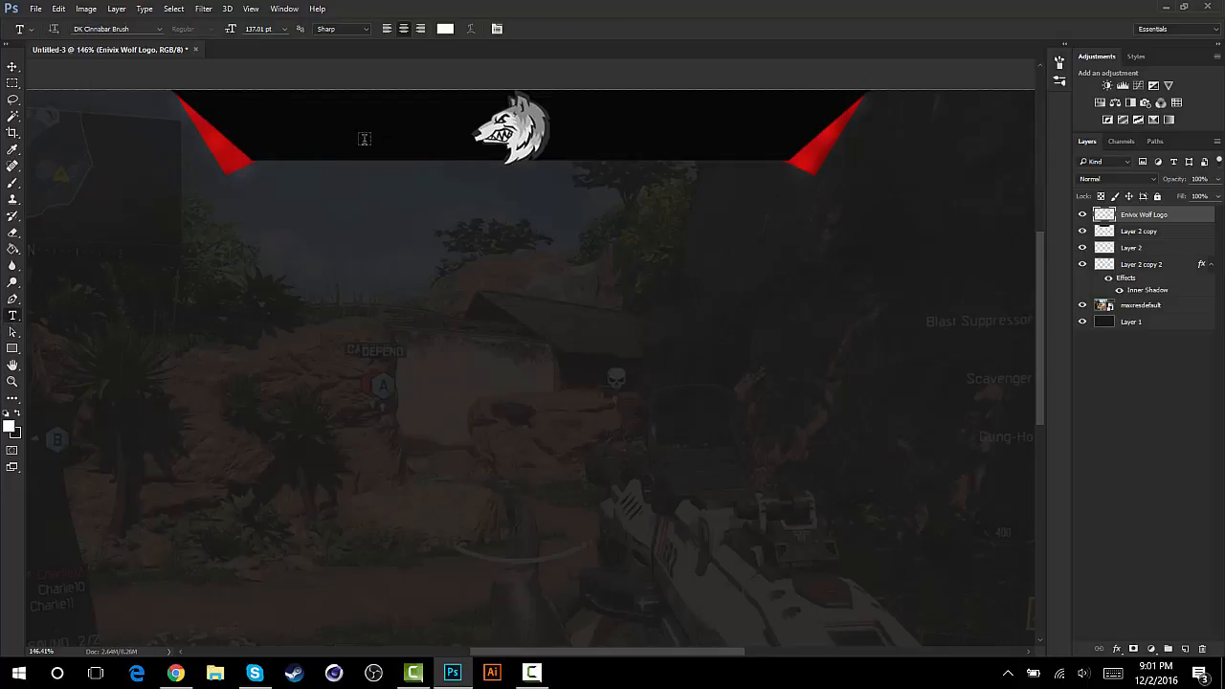
click(12, 66)
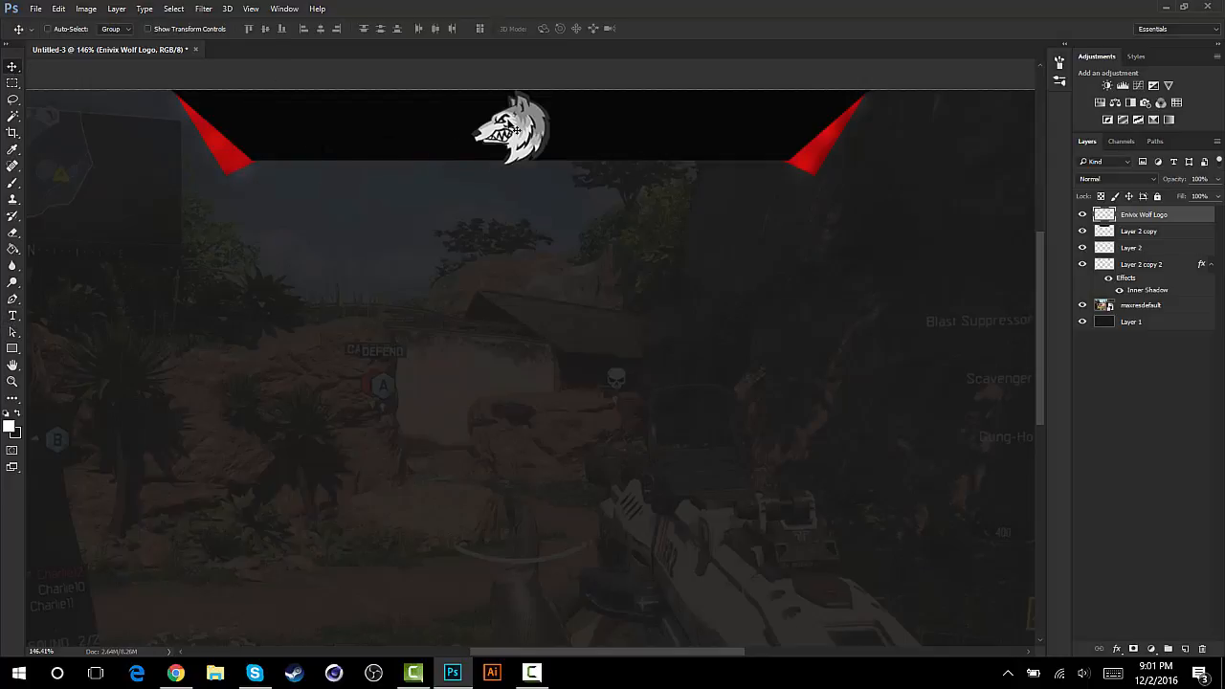
- Add a Drop Shadow to the wolf logo with 75% opacity, a 90° angle, 6% spread and a reduced size
right_click(1151, 219)
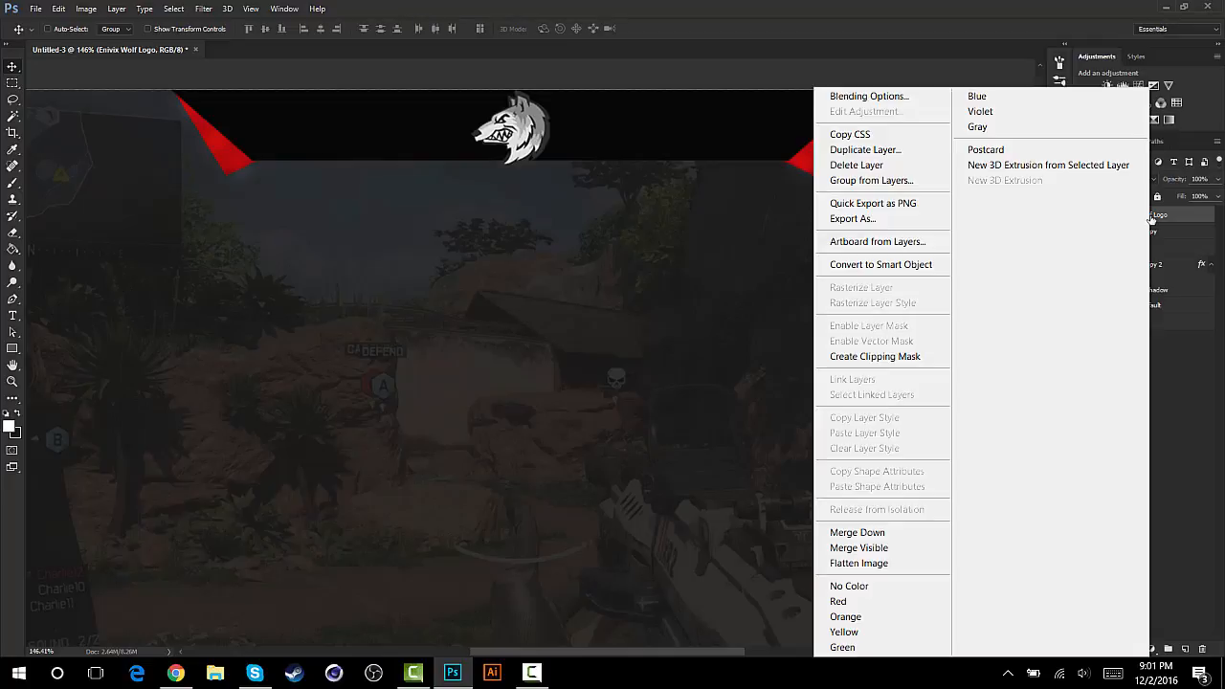
click(840, 100)
drag(843, 209, 863, 53)
click(747, 282)
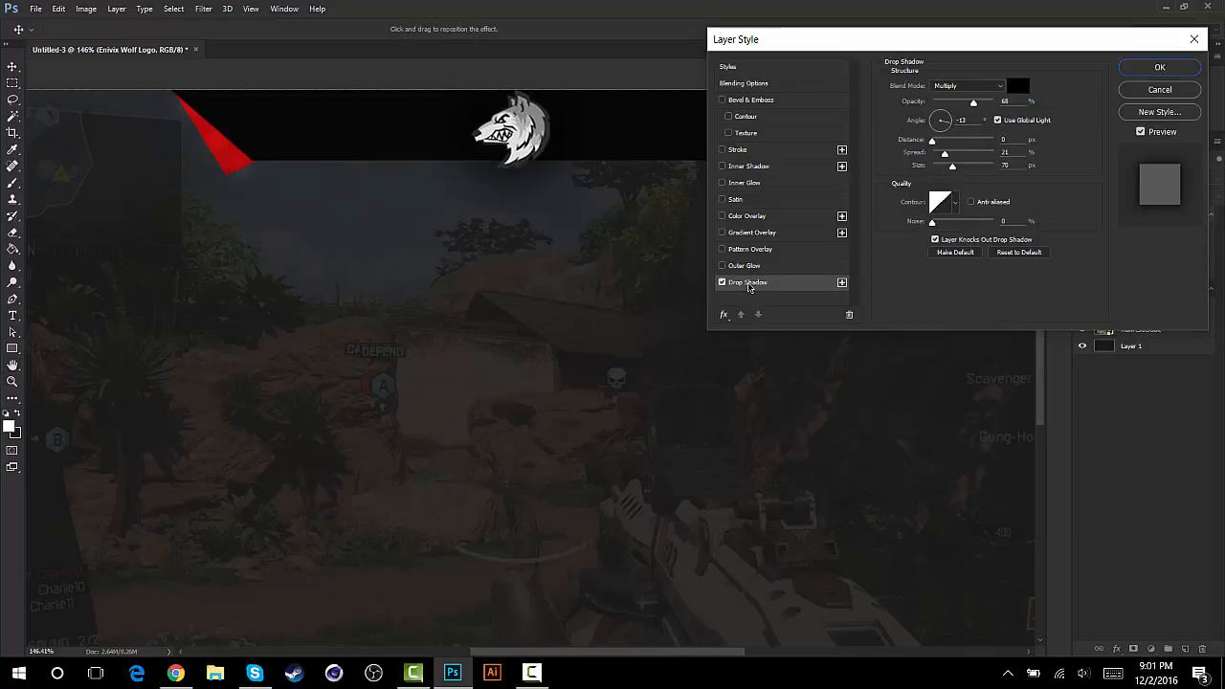
drag(974, 105, 978, 107)
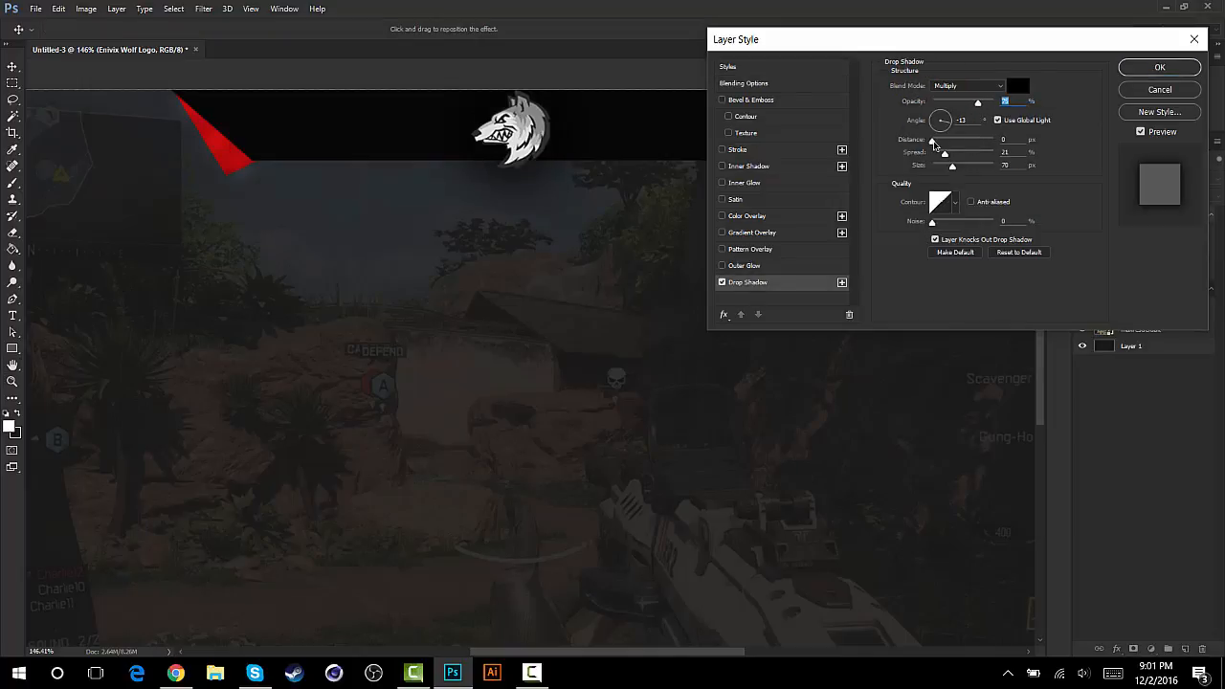
drag(943, 117, 942, 111)
mouse_move(948, 153)
mouse_down()
mouse_move(935, 154)
mouse_move(950, 168)
mouse_move(939, 168)
mouse_up()
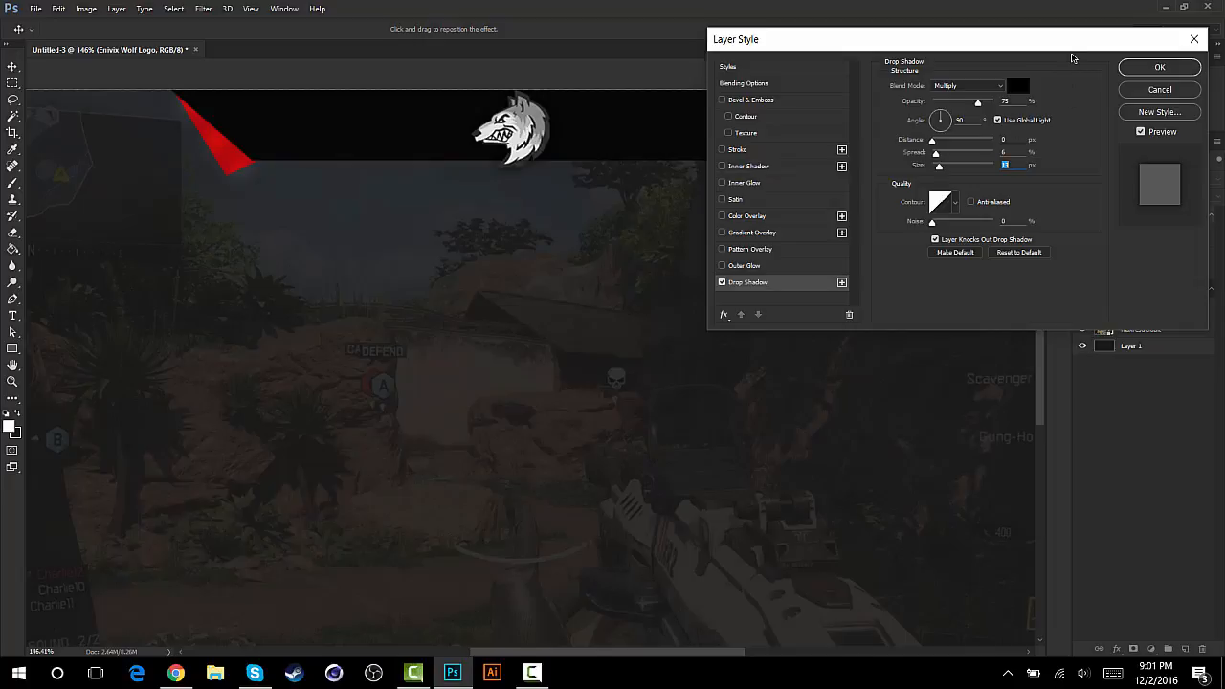
- Add a Gradient Overlay in Overlay blend mode to the wolf logo and apply the layer style
click(770, 233)
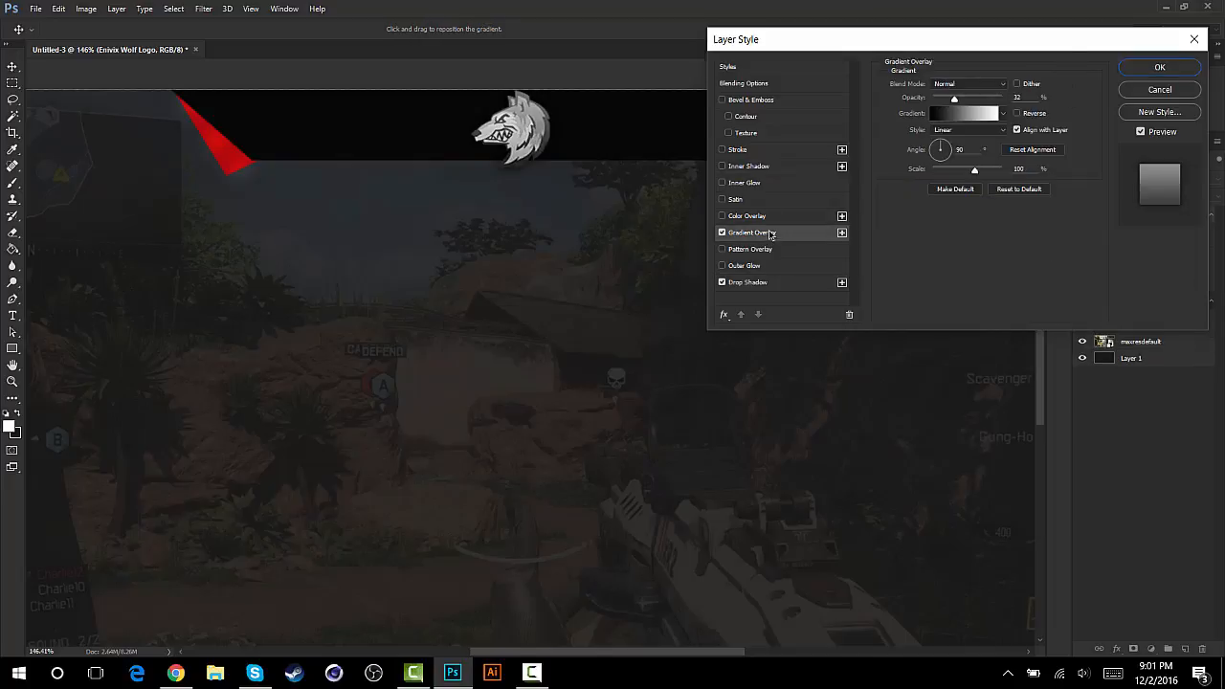
click(968, 83)
click(946, 211)
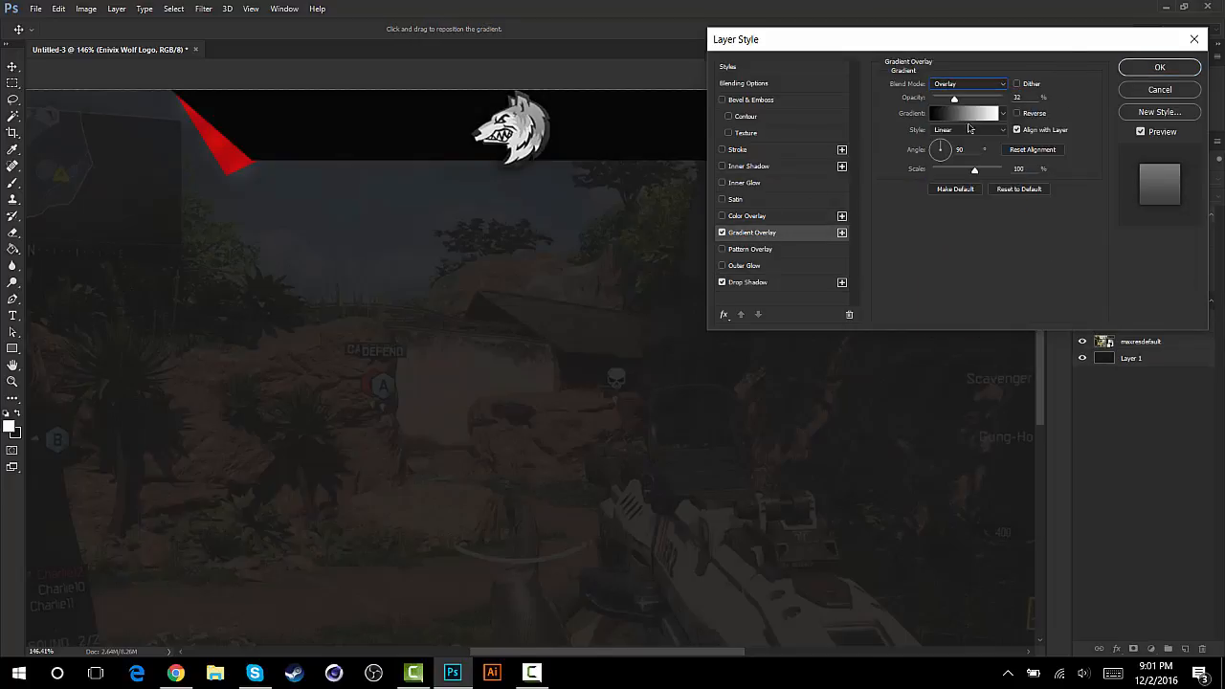
click(954, 101)
click(1153, 69)
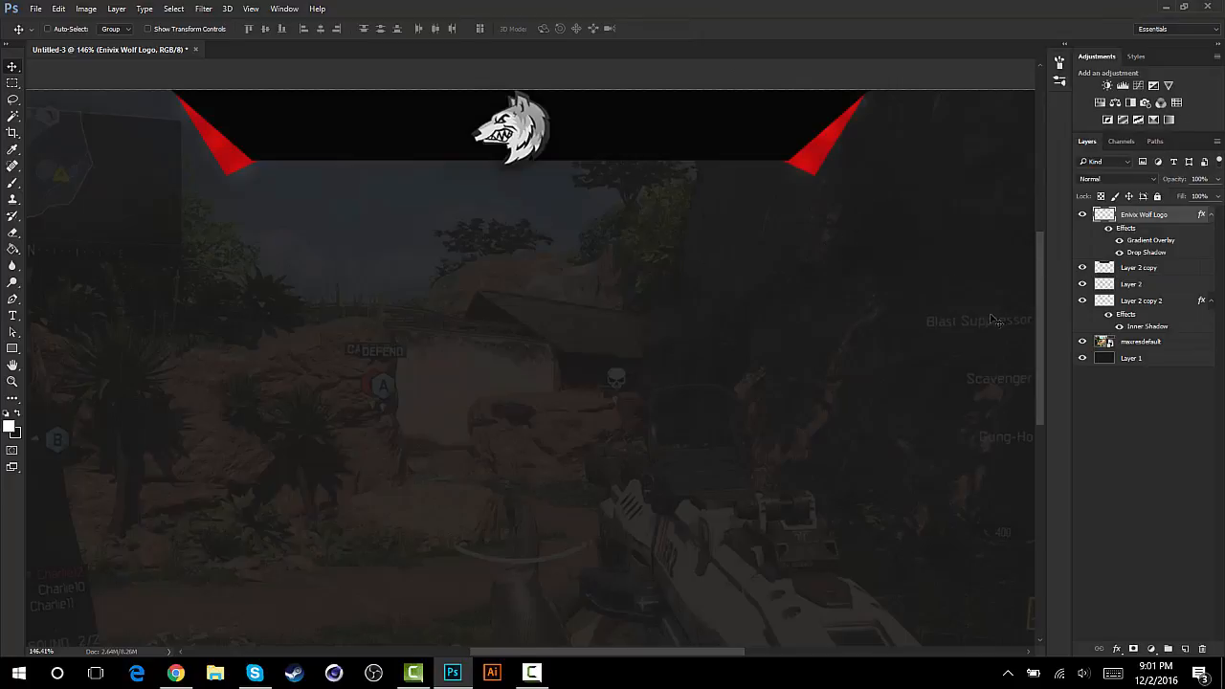
- Add a new layer above Layer 2 copy and draw a thin bent closed path from the trapezoid's upper-left corner to below its lower edge
click(1153, 271)
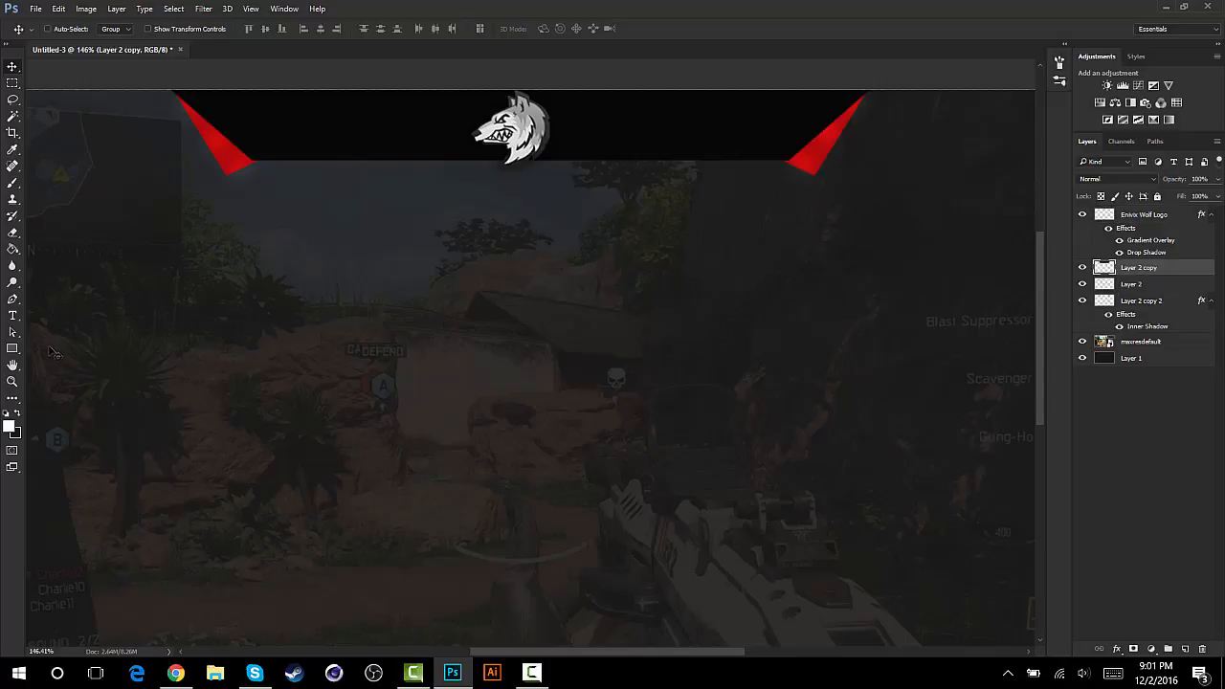
click(1185, 648)
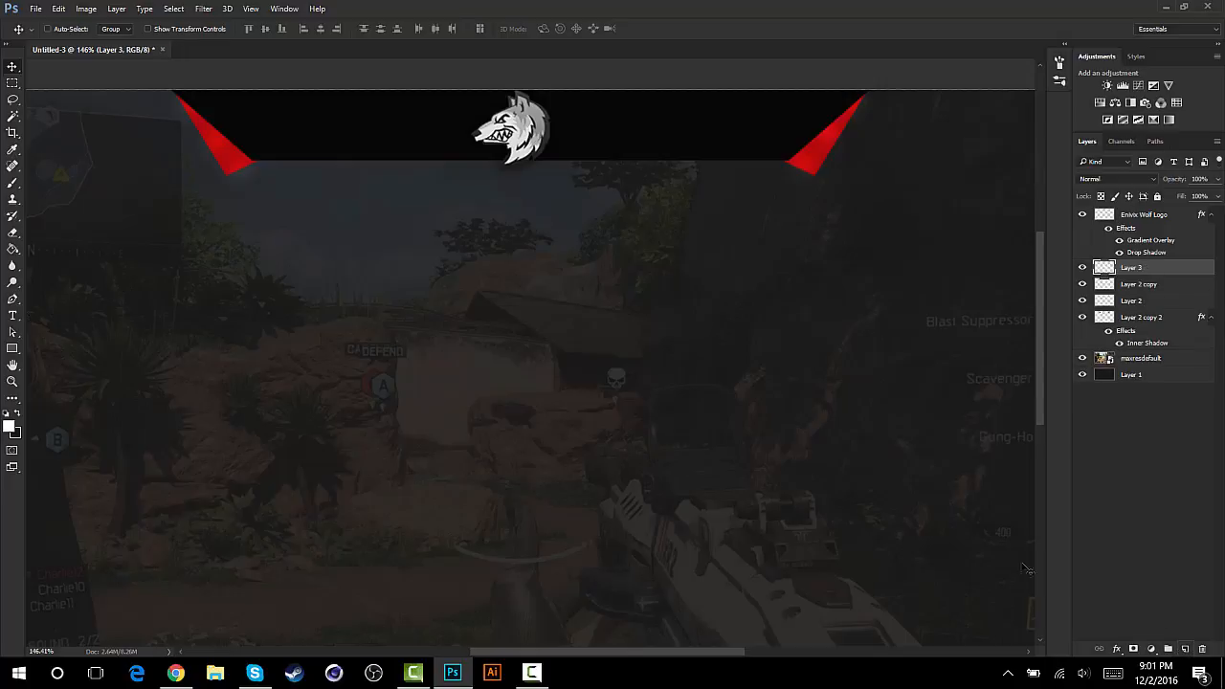
click(11, 301)
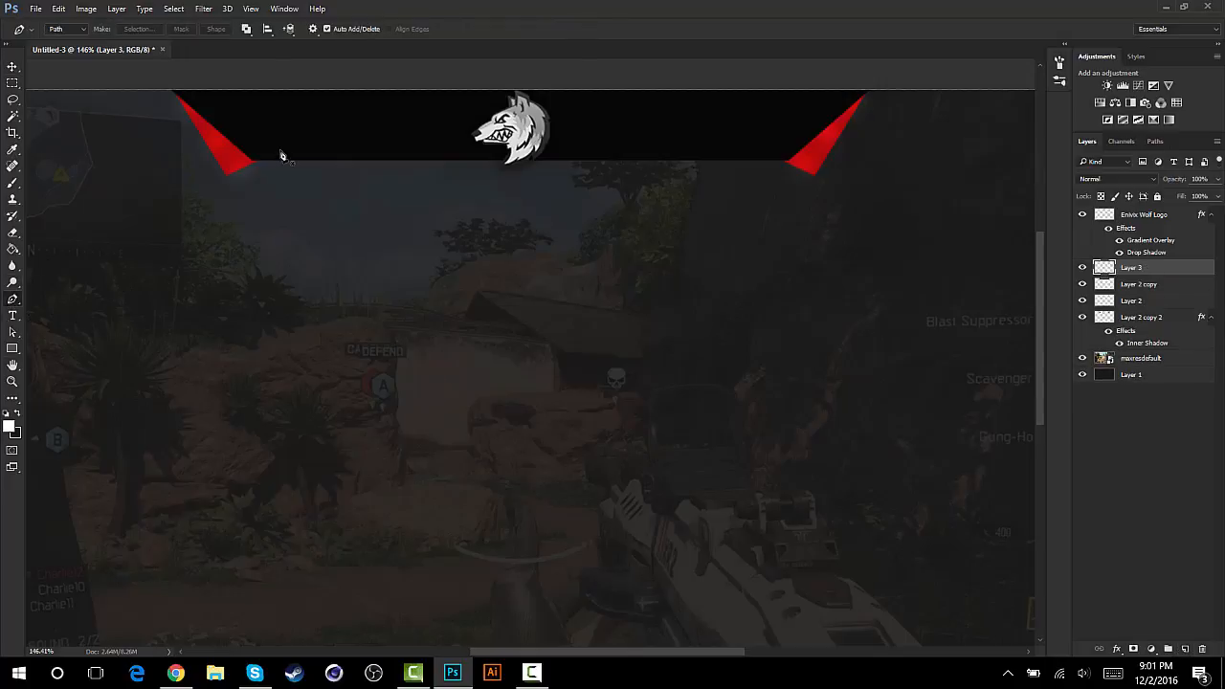
key(ctrl+semicolon)
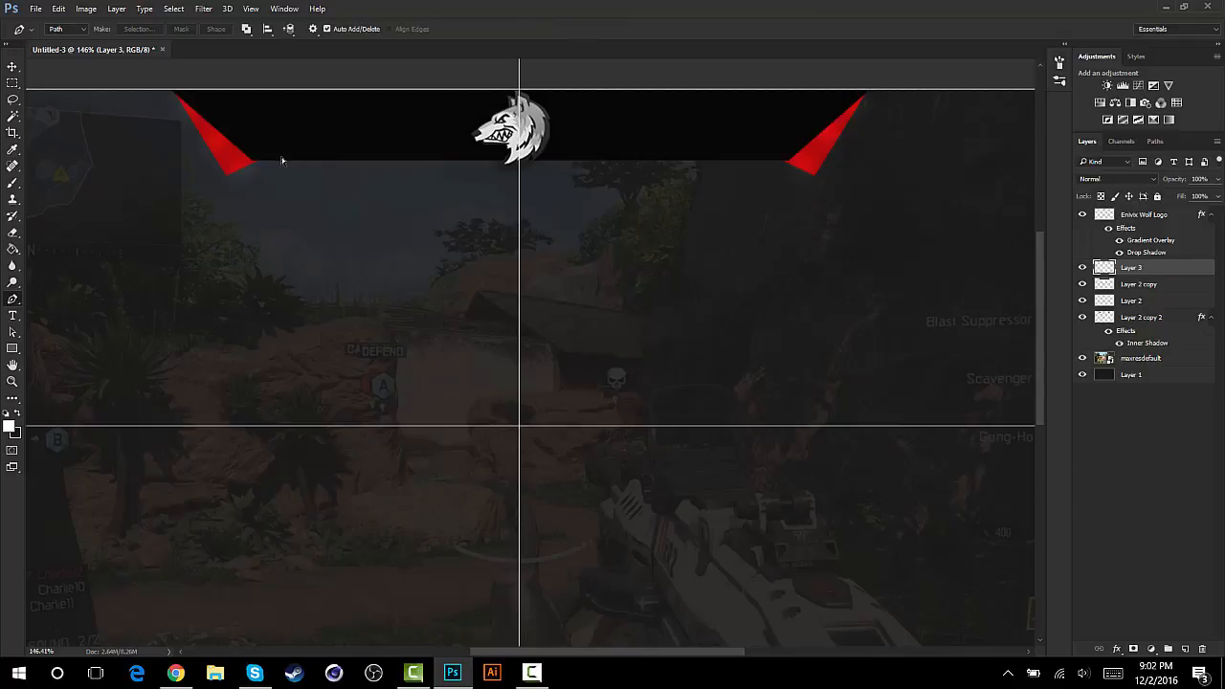
scroll(284, 166, up, 3)
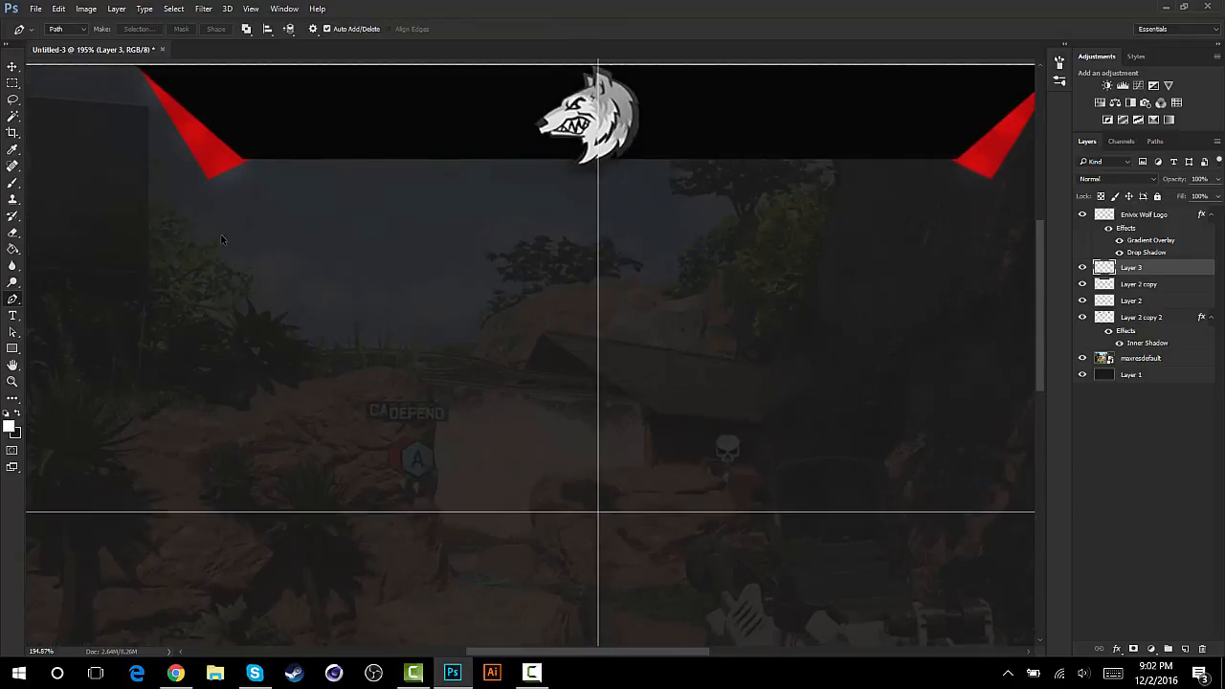
scroll(221, 239, up, 1)
scroll(221, 240, up, 2)
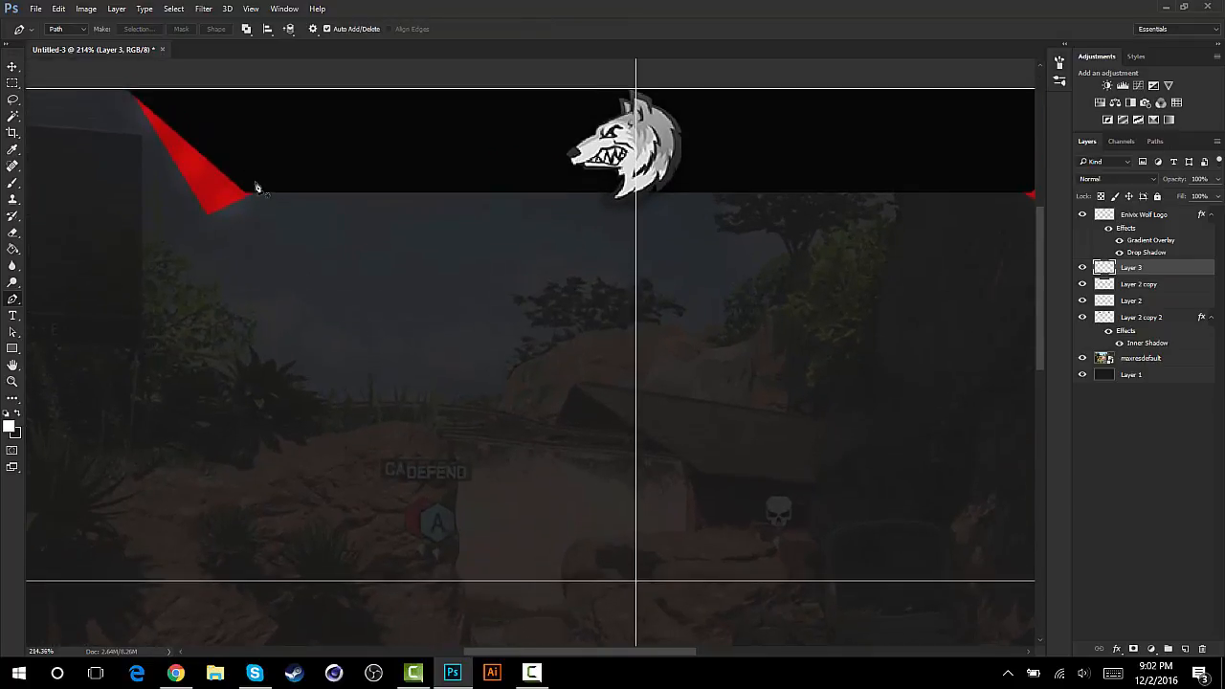
click(133, 94)
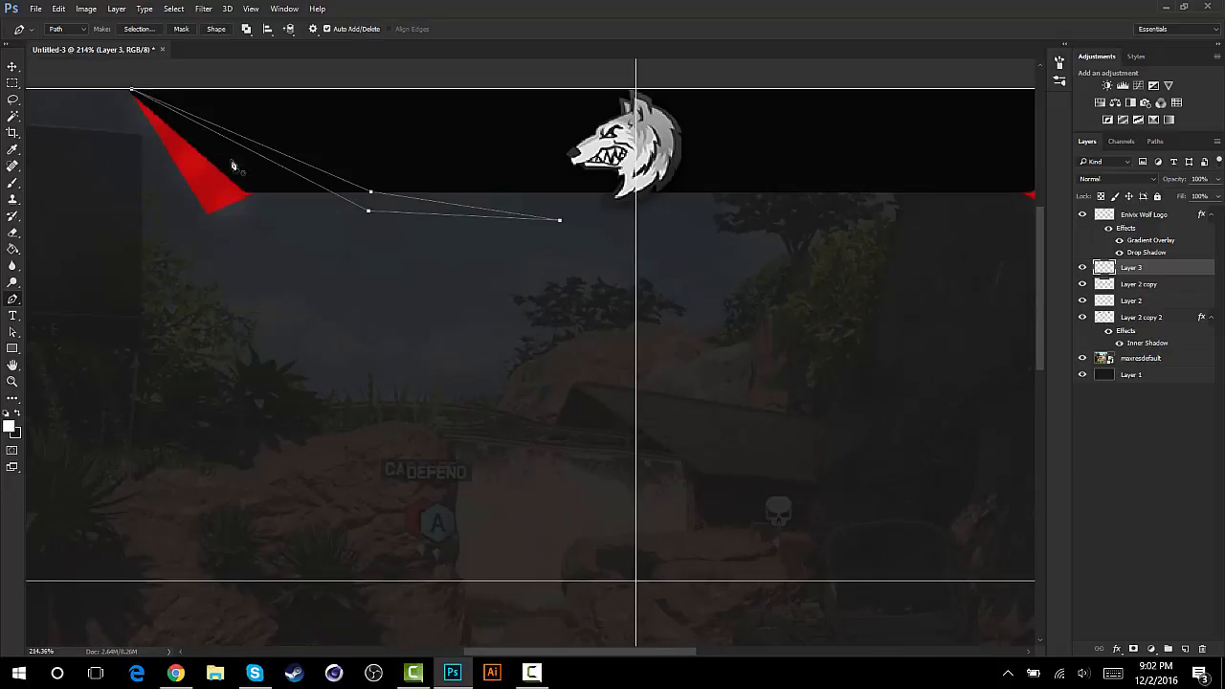
- Fill the thin bent path with white in Normal mode at 100% opacity and delete the path
right_click(353, 191)
click(392, 284)
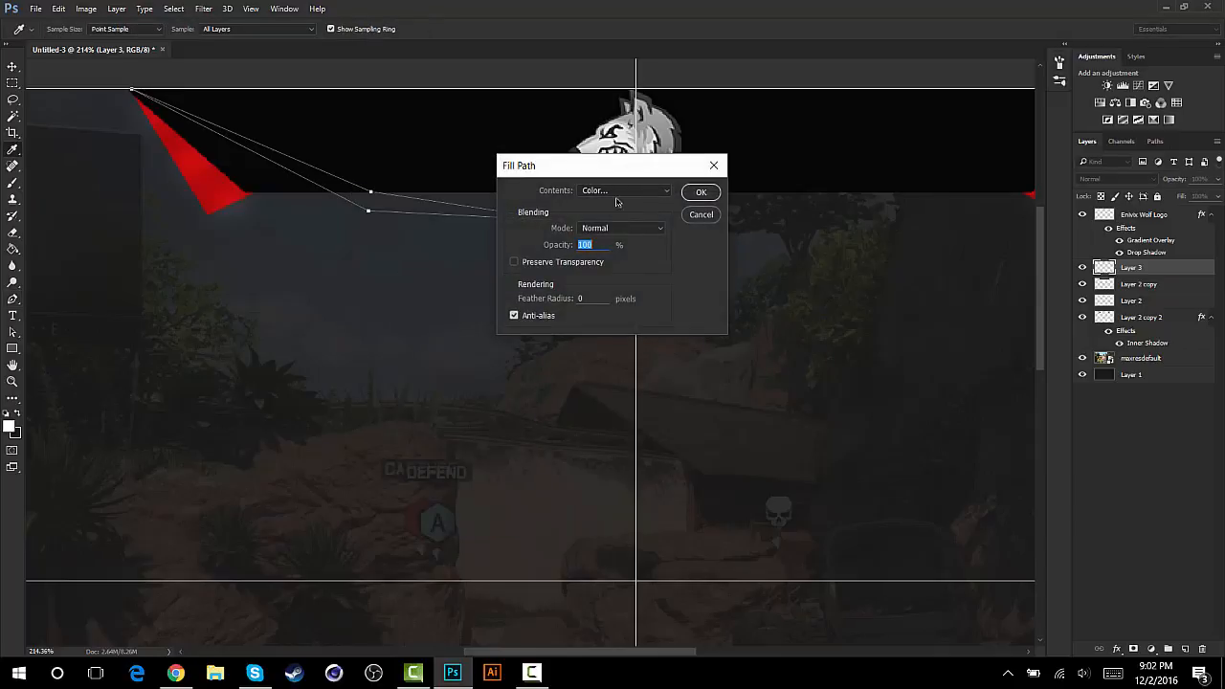
click(622, 191)
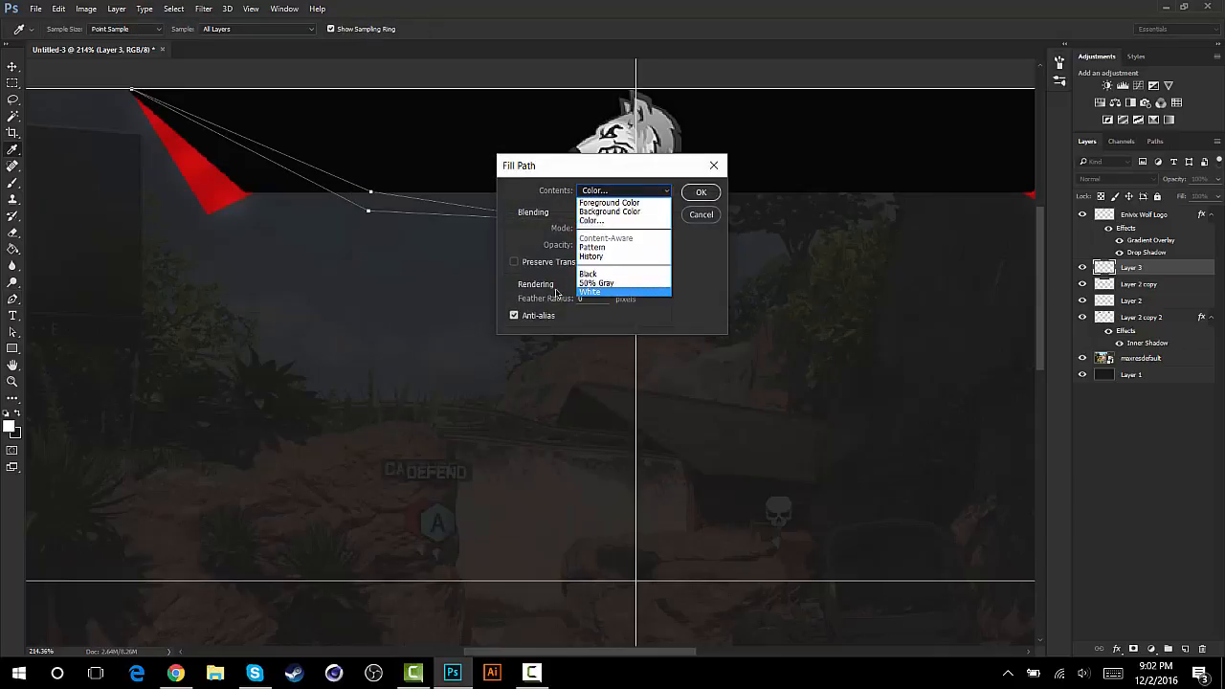
click(591, 291)
click(702, 194)
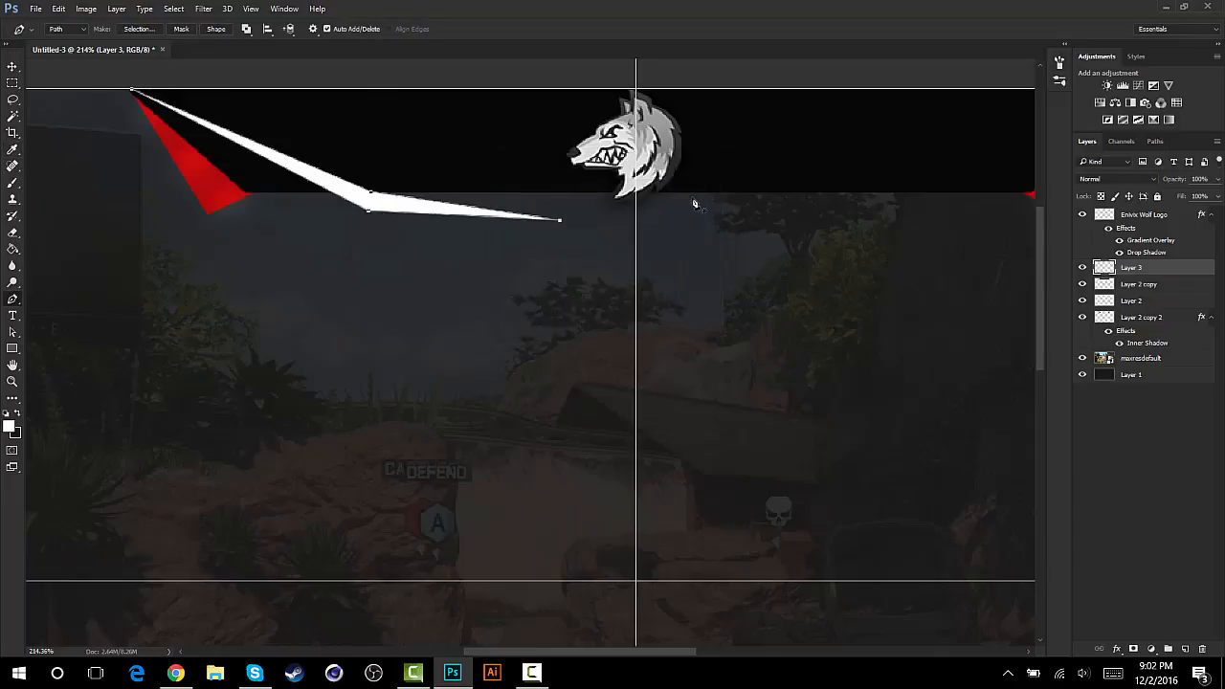
right_click(358, 199)
click(383, 216)
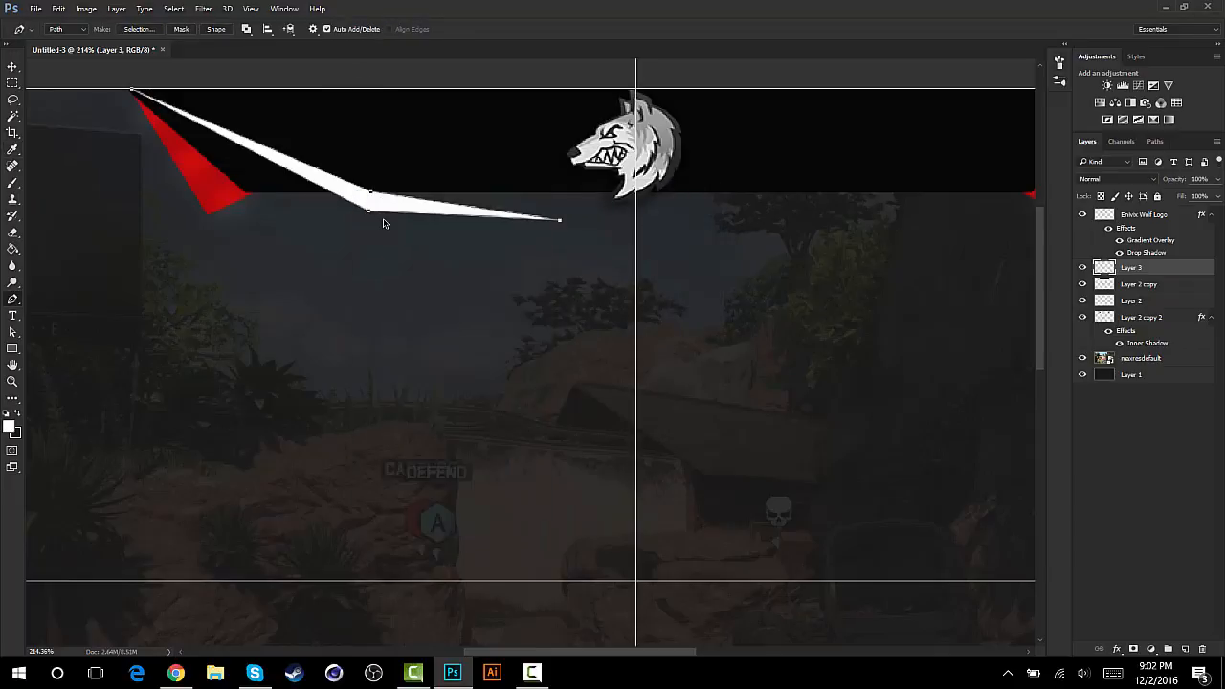
- Nudge the white accent slightly up and left against the trapezoid's upper-left corner and duplicate its layer
click(12, 67)
mouse_move(309, 178)
mouse_down()
mouse_move(274, 197)
mouse_move(438, 191)
mouse_move(271, 177)
mouse_move(301, 171)
mouse_move(189, 187)
mouse_move(297, 170)
mouse_up()
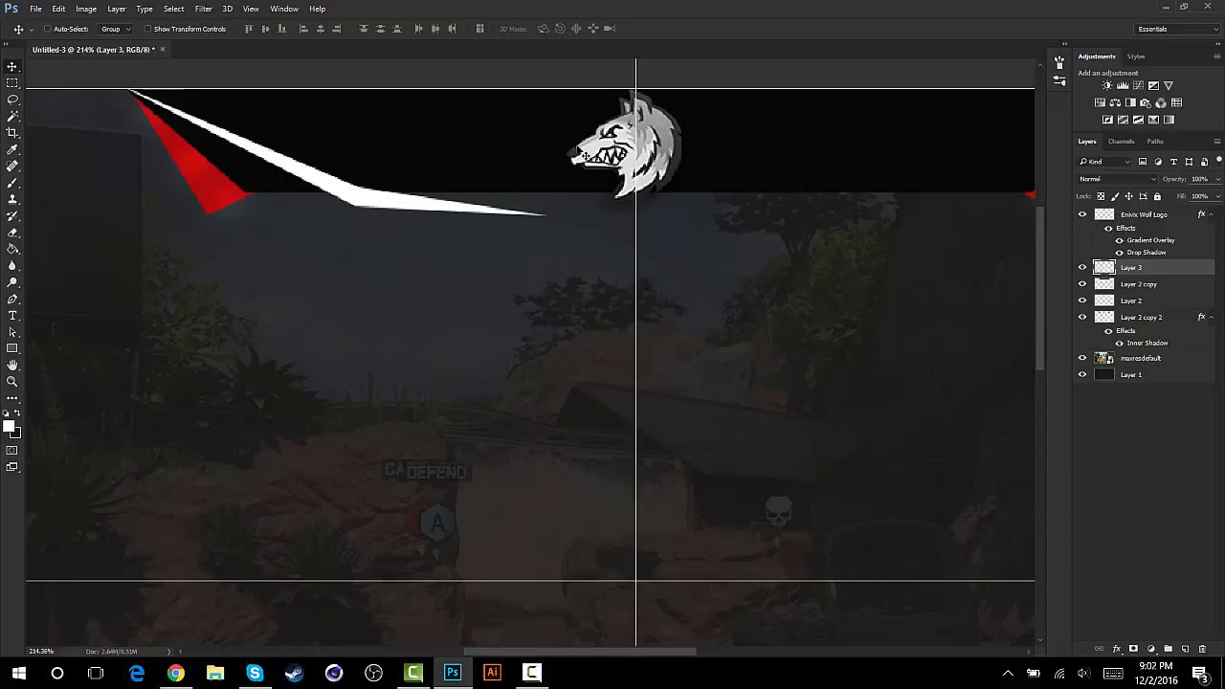
key(ctrl+j)
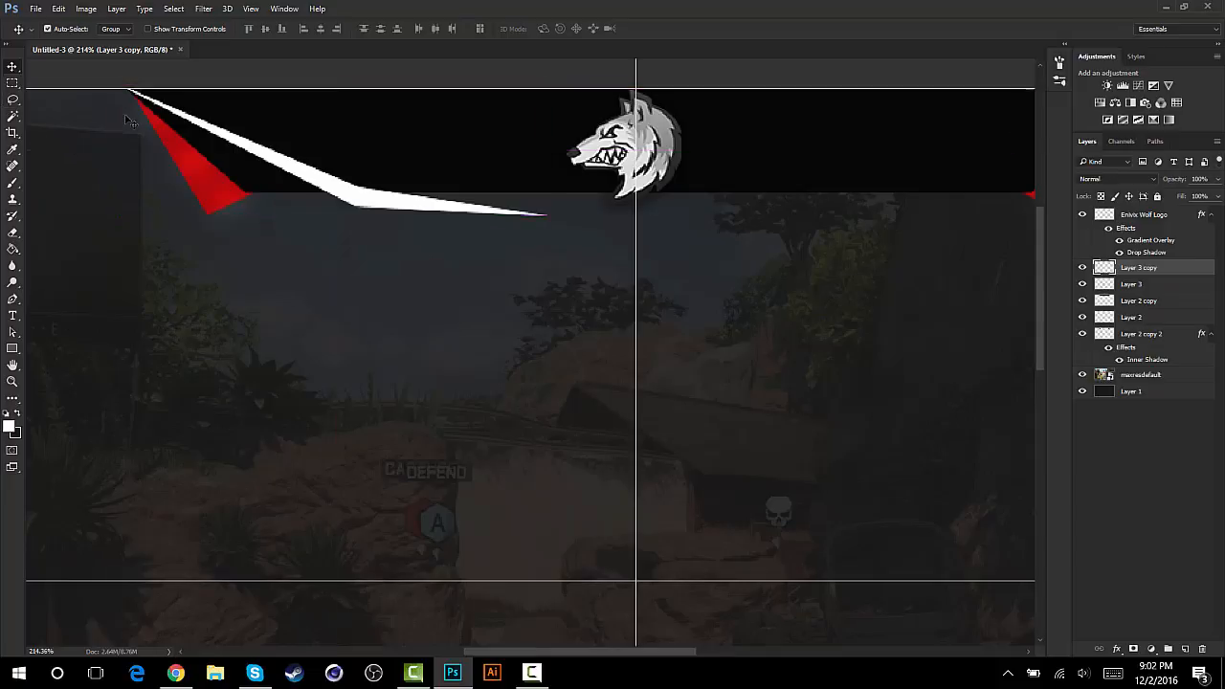
- Flip the duplicated white accent horizontally and position it against the trapezoid's upper-right corner, mirroring the original accent
key(ctrl+t)
right_click(441, 170)
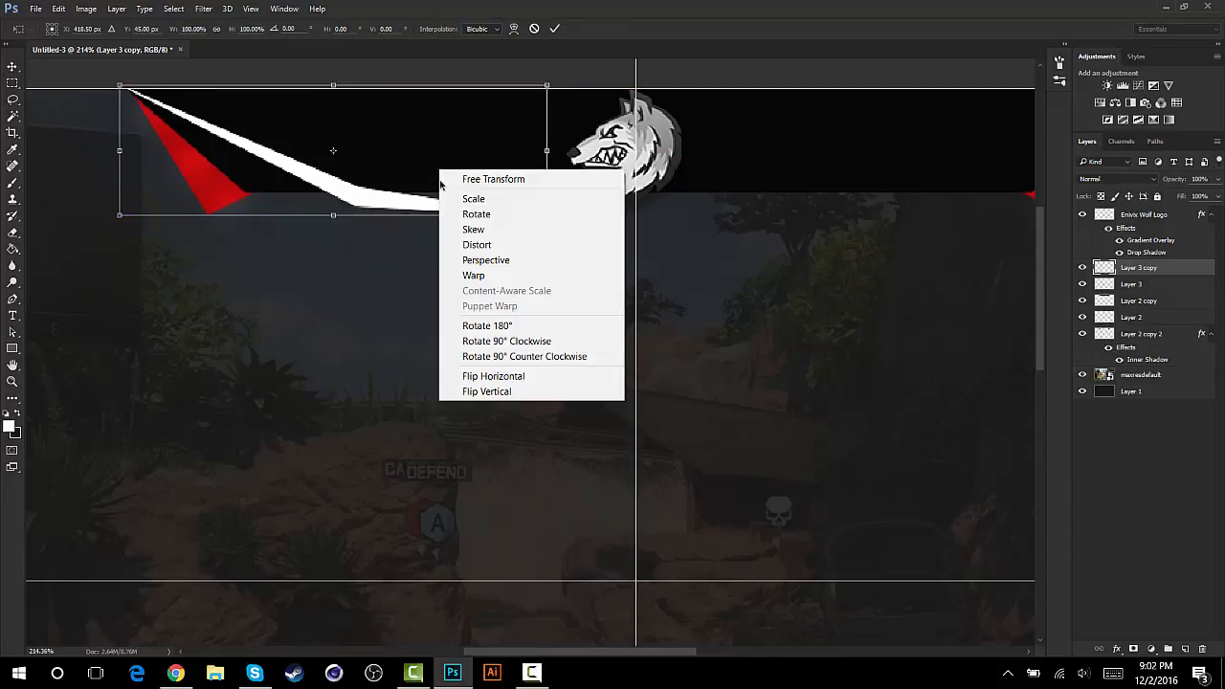
click(517, 376)
scroll(507, 298, down, 3)
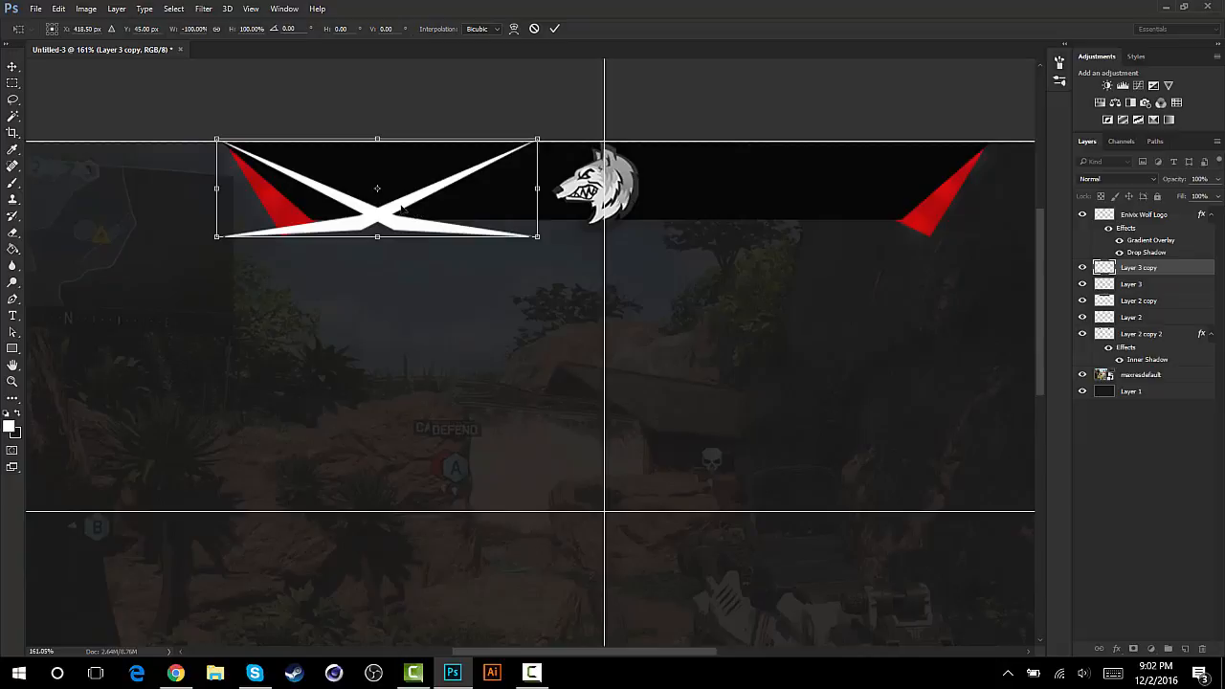
drag(403, 207, 855, 218)
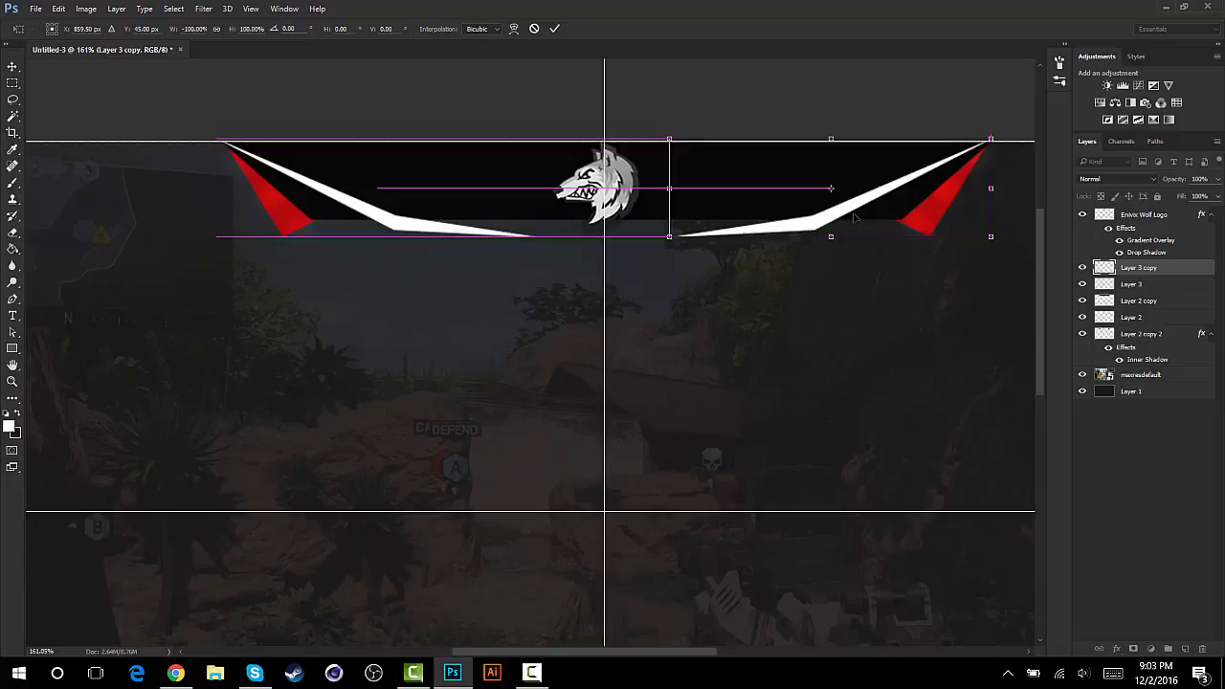
click(554, 28)
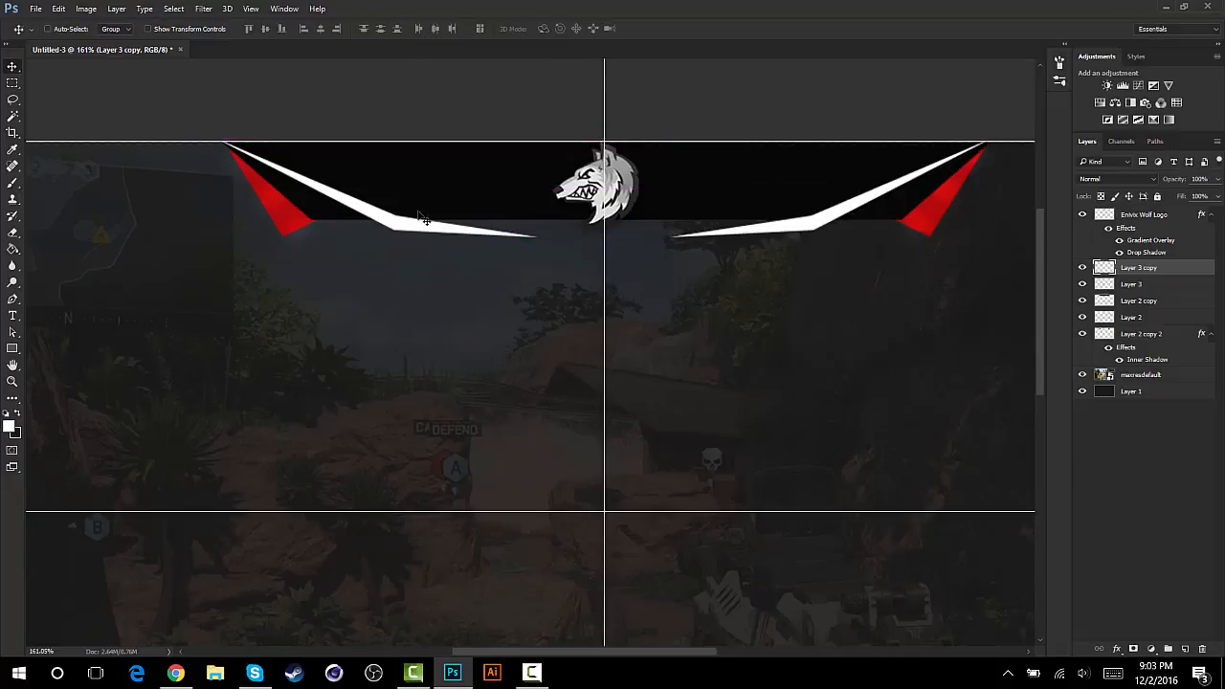
- Merge Layer 3 and Layer 3 copy so both white accents share one layer
right_click(1127, 270)
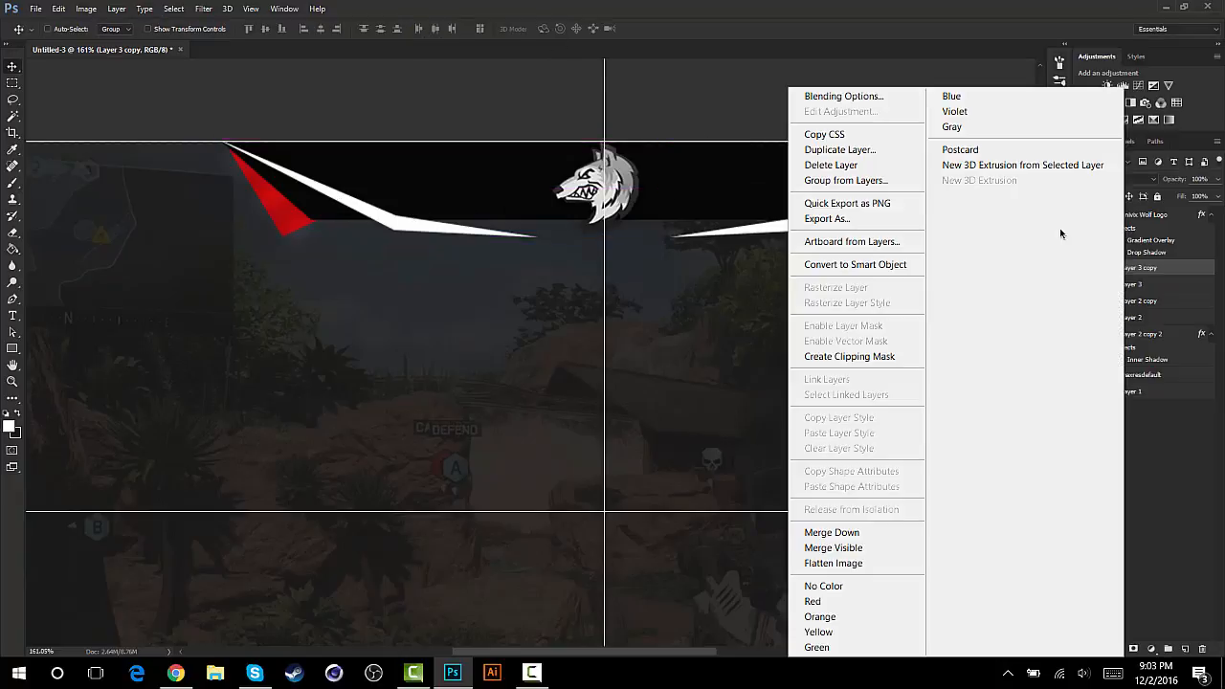
click(971, 4)
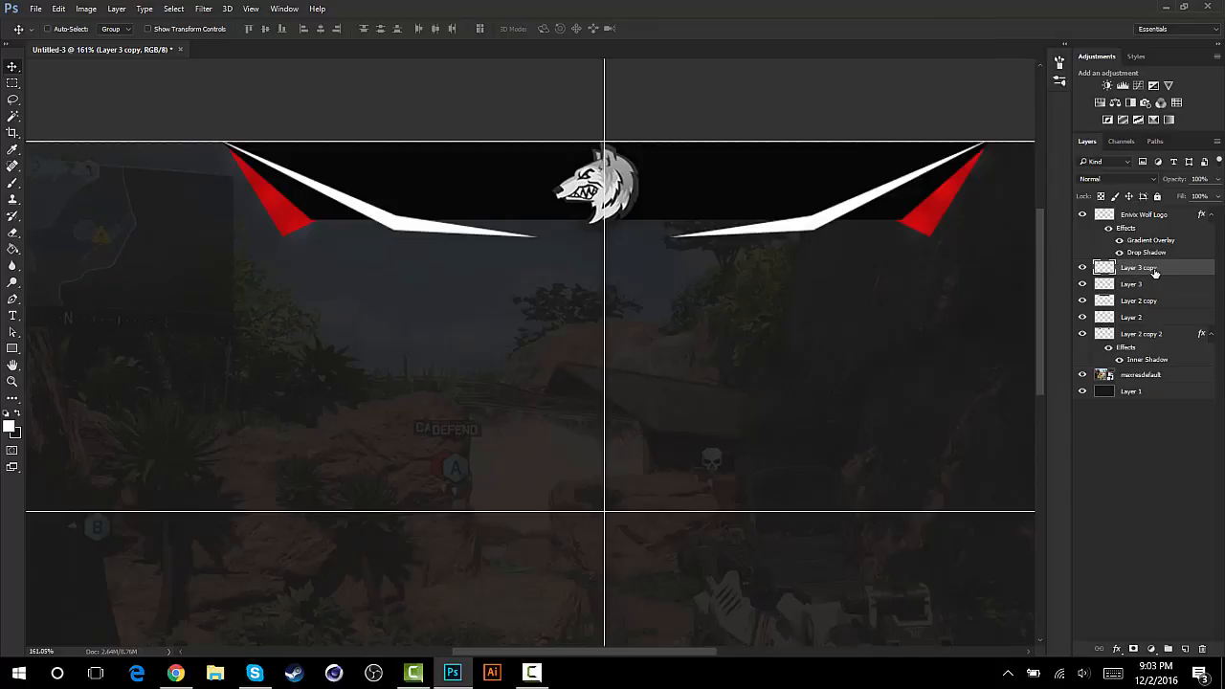
shift+click(1137, 286)
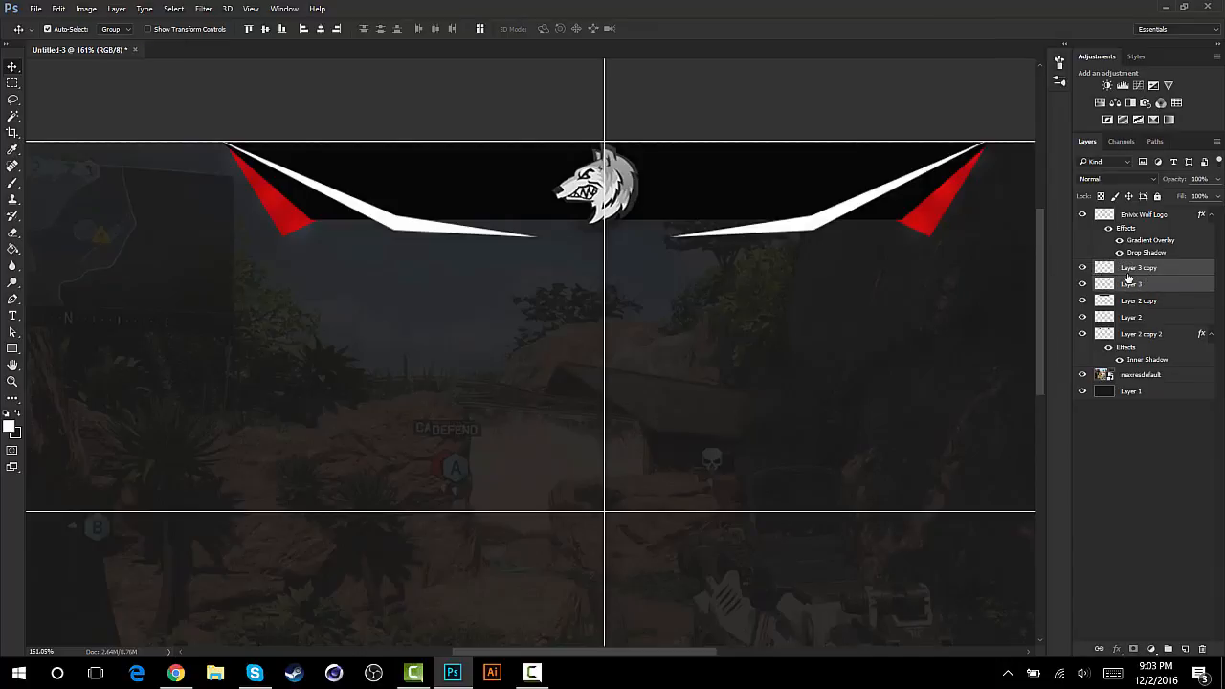
key(ctrl+e)
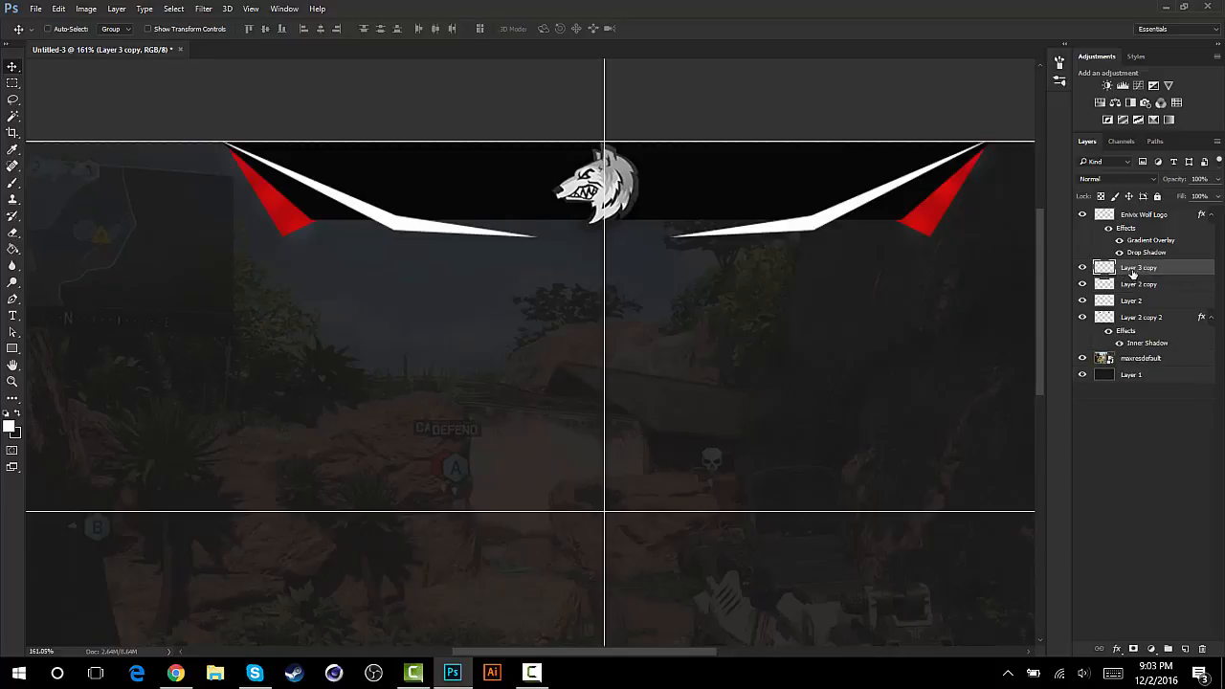
- Add a Drop Shadow in Multiply mode at 75% opacity, 0 px distance and 6% spread to the merged white accents
right_click(1126, 267)
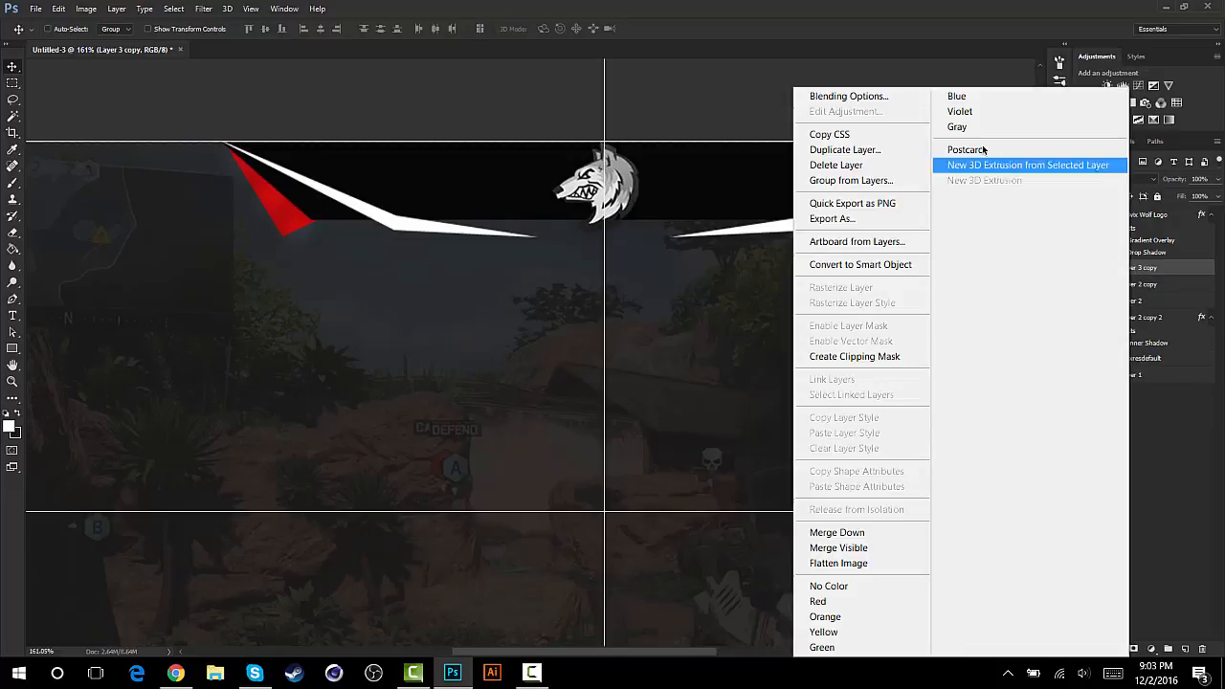
click(844, 98)
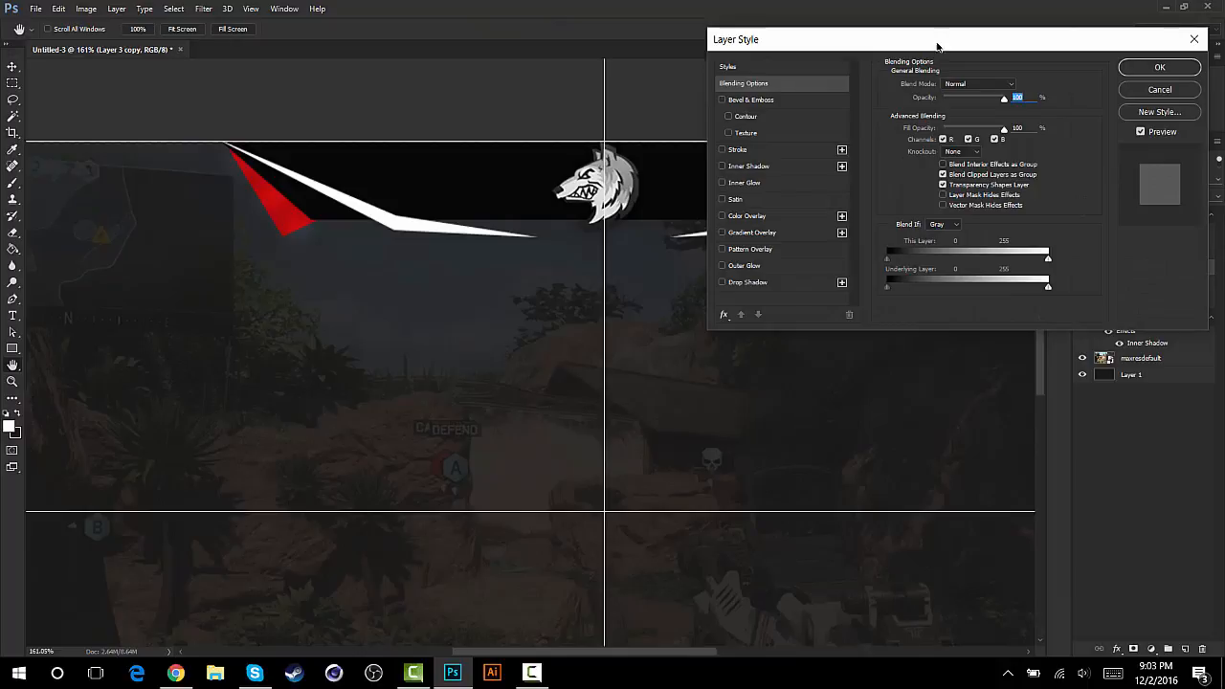
drag(938, 44, 948, 38)
click(756, 277)
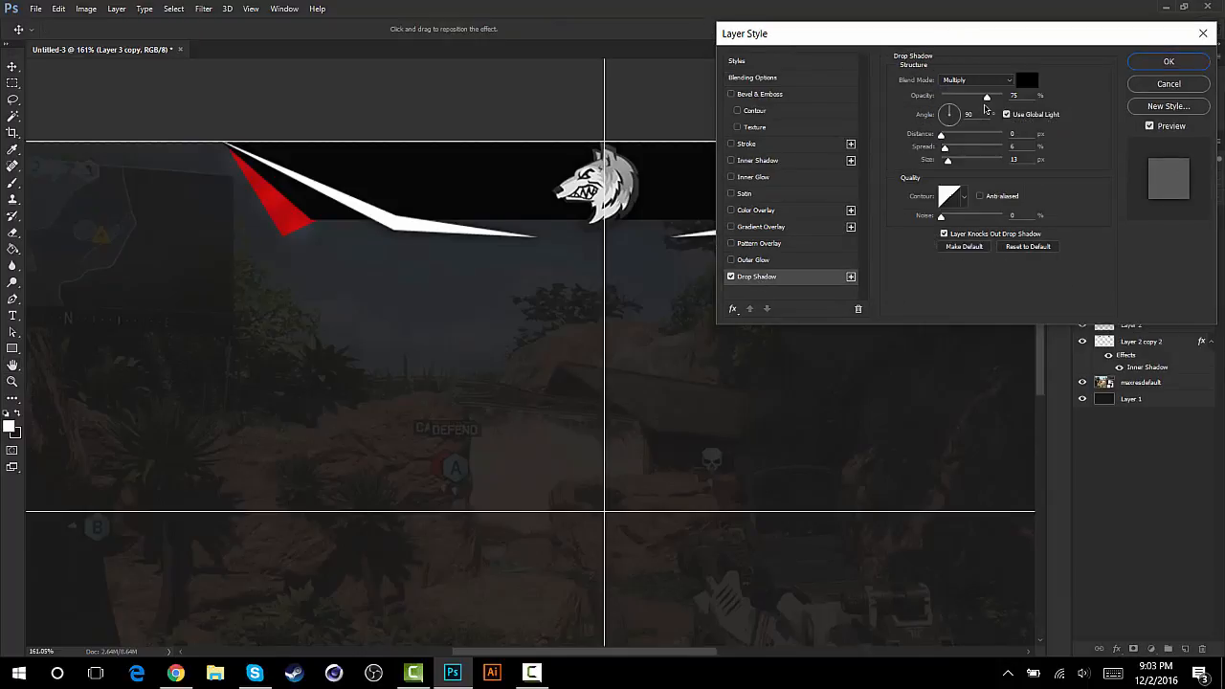
click(949, 162)
click(1170, 62)
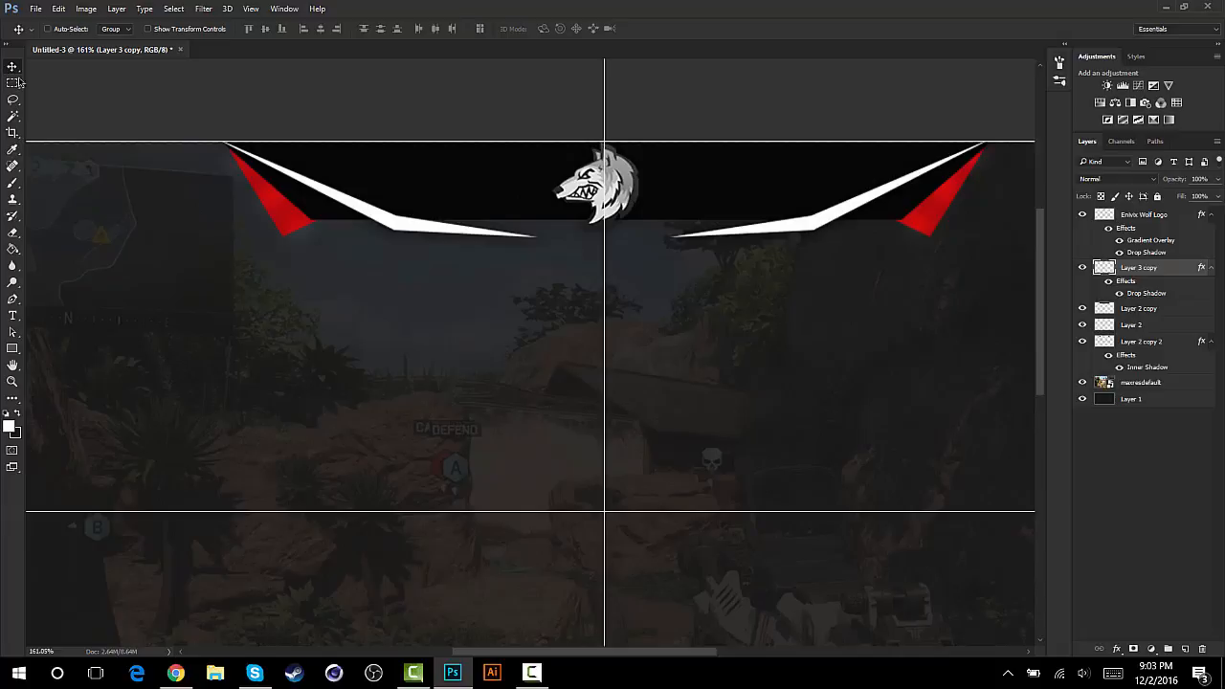
- Start a text layer on the black trapezoid between the left white accent and the wolf logo, and enter "ENIVIX"
click(13, 315)
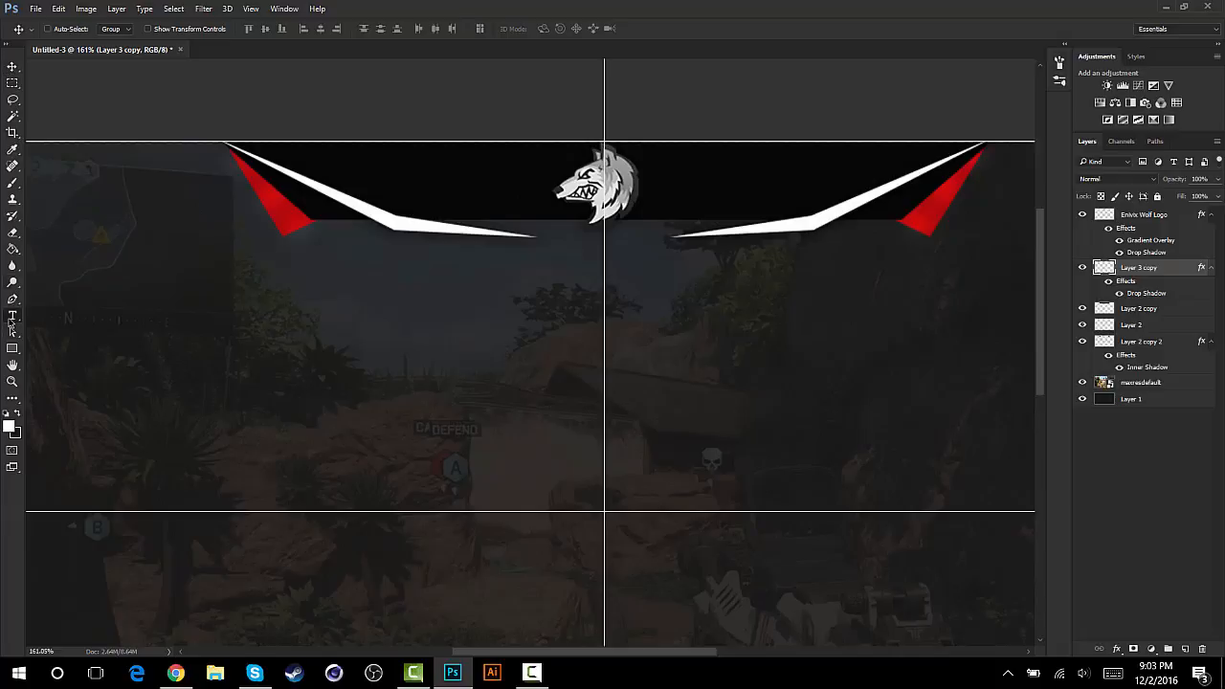
click(408, 195)
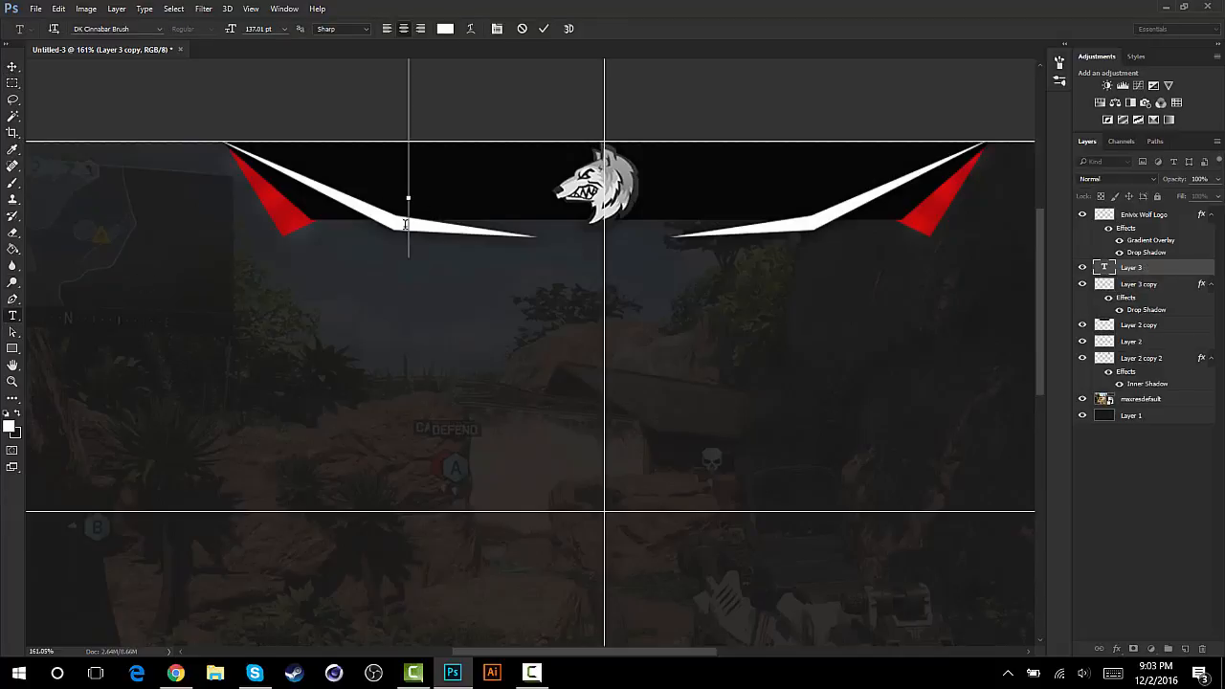
text(ENVI=)
key(BackSpace)
key(BackSpace)
key(BackSpace)
text(IVIX)
key(ctrl+a)
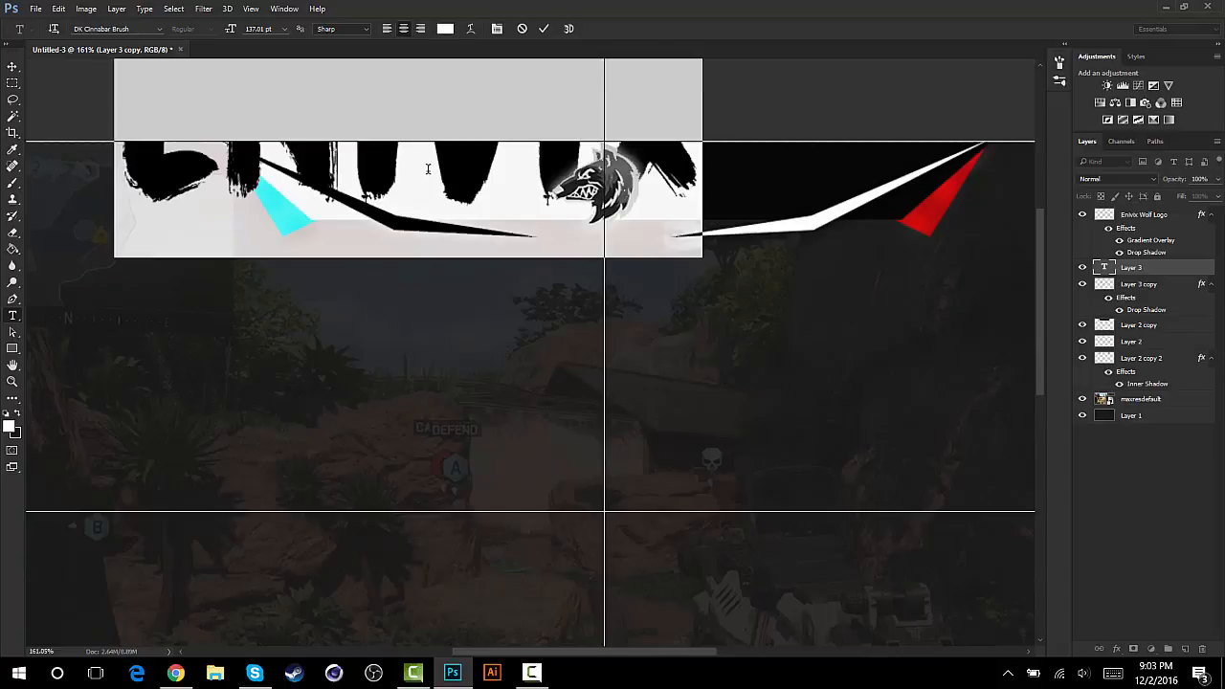
- Set the text's font to Nexa Bold and its size to 12.01 pt
click(139, 27)
text(NEXA)
key(Return)
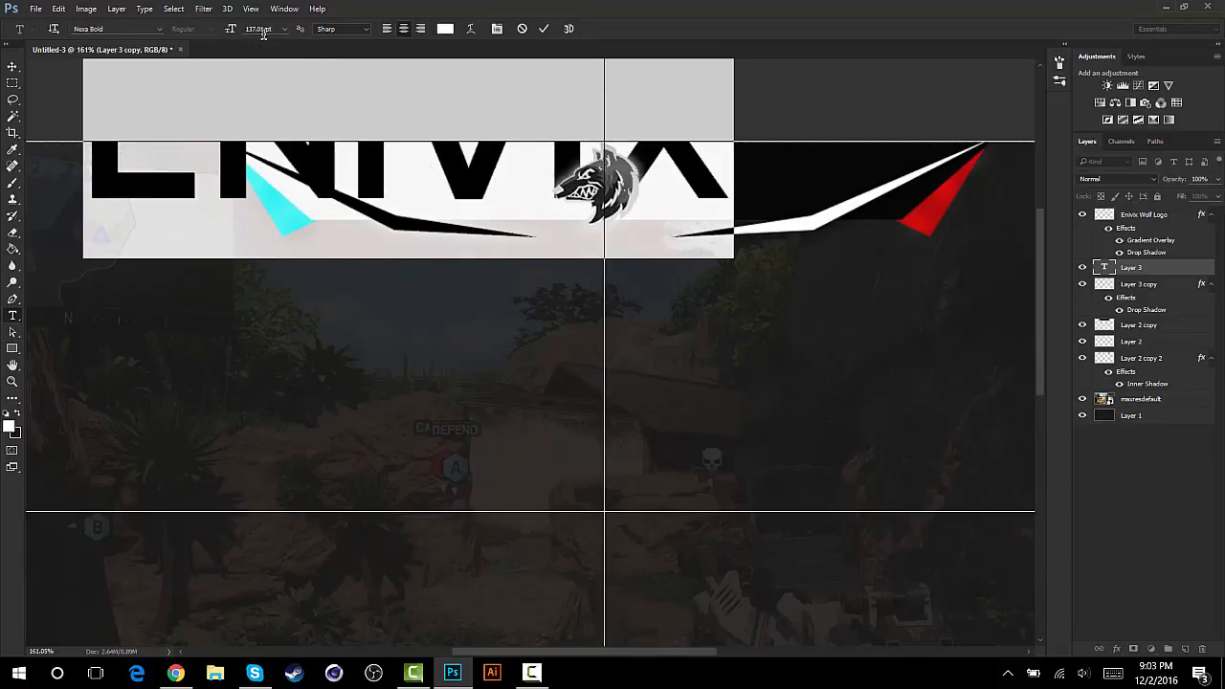
drag(230, 28, 150, 53)
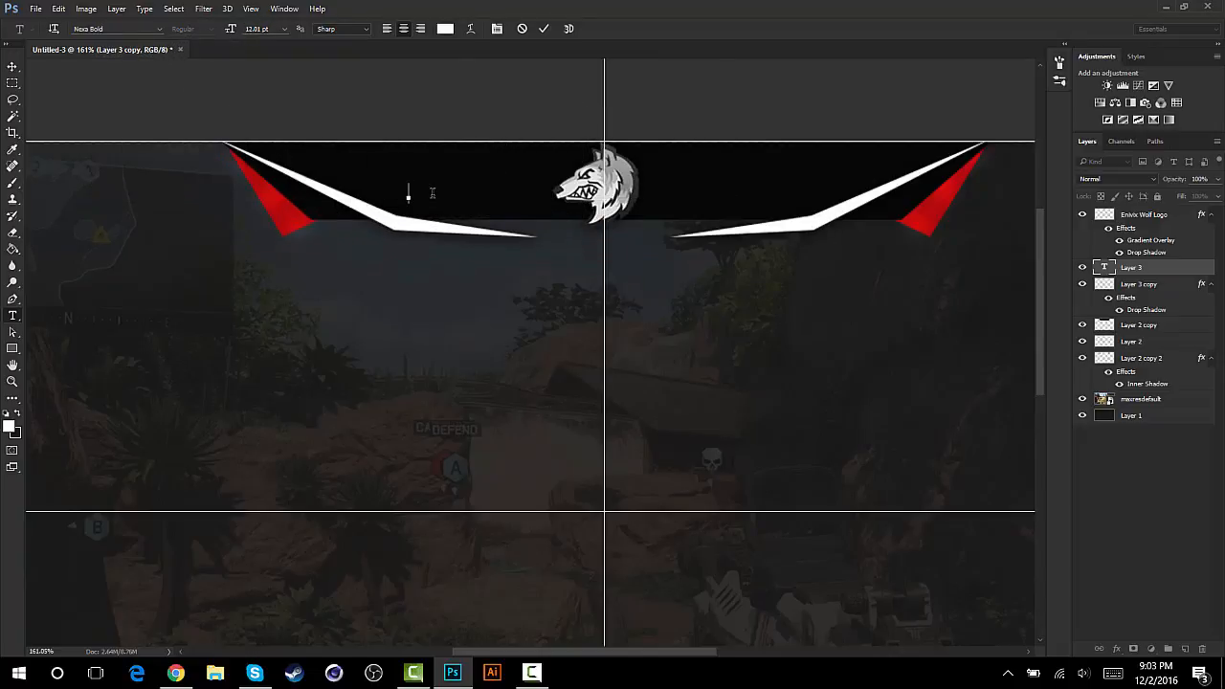
- Replace the text with "Enivix", commit it, and move it slightly right towards the wolf logo
text(Enivix)
key(ctrl+Return)
drag(422, 191, 446, 188)
- Hide the guides over the full graphic
key(ctrl+1)
scroll(199, 287, up, 1)
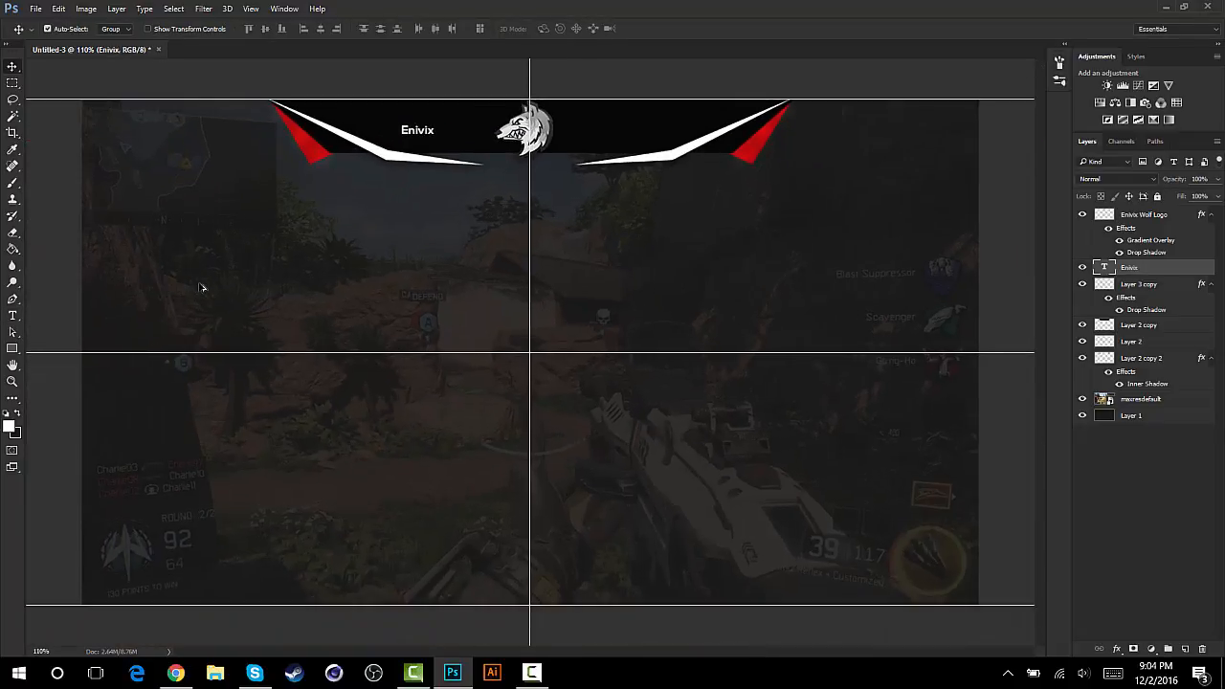
scroll(199, 287, up, 1)
scroll(199, 287, down, 1)
key(ctrl)
key(ctrl)
key(ctrl+h)
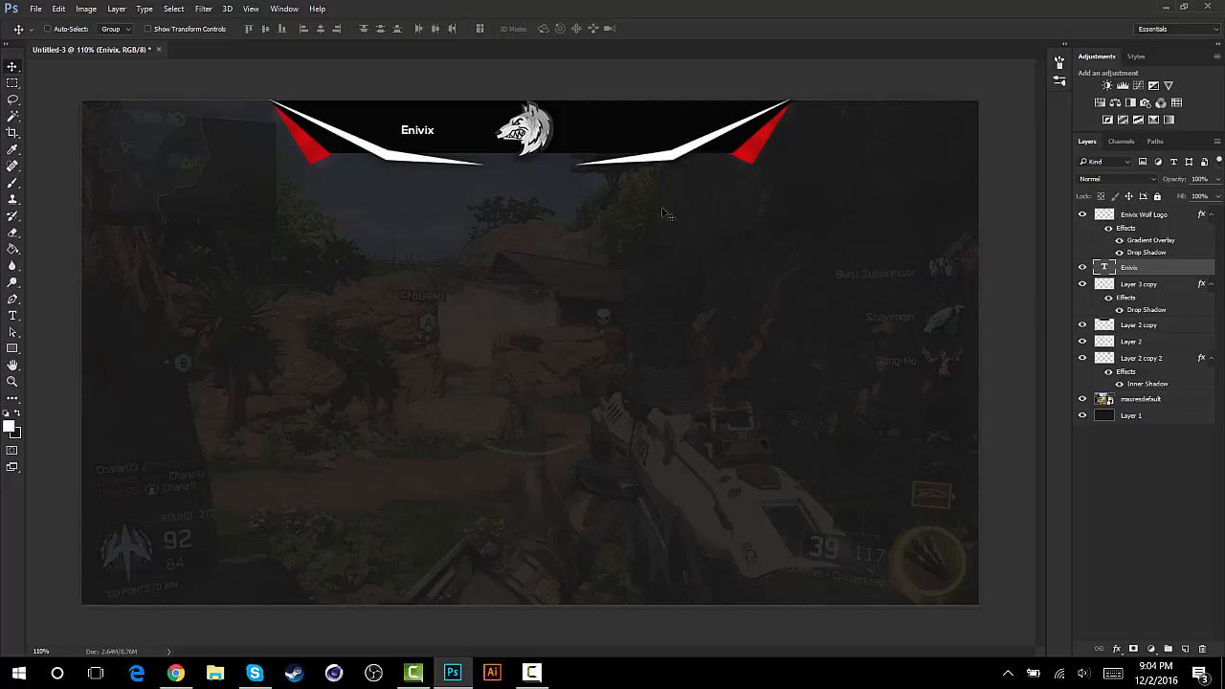
- Add a black-to-white linear Gradient Overlay to Layer 2 copy in Normal mode at 90° with a very low opacity
right_click(1128, 327)
click(831, 102)
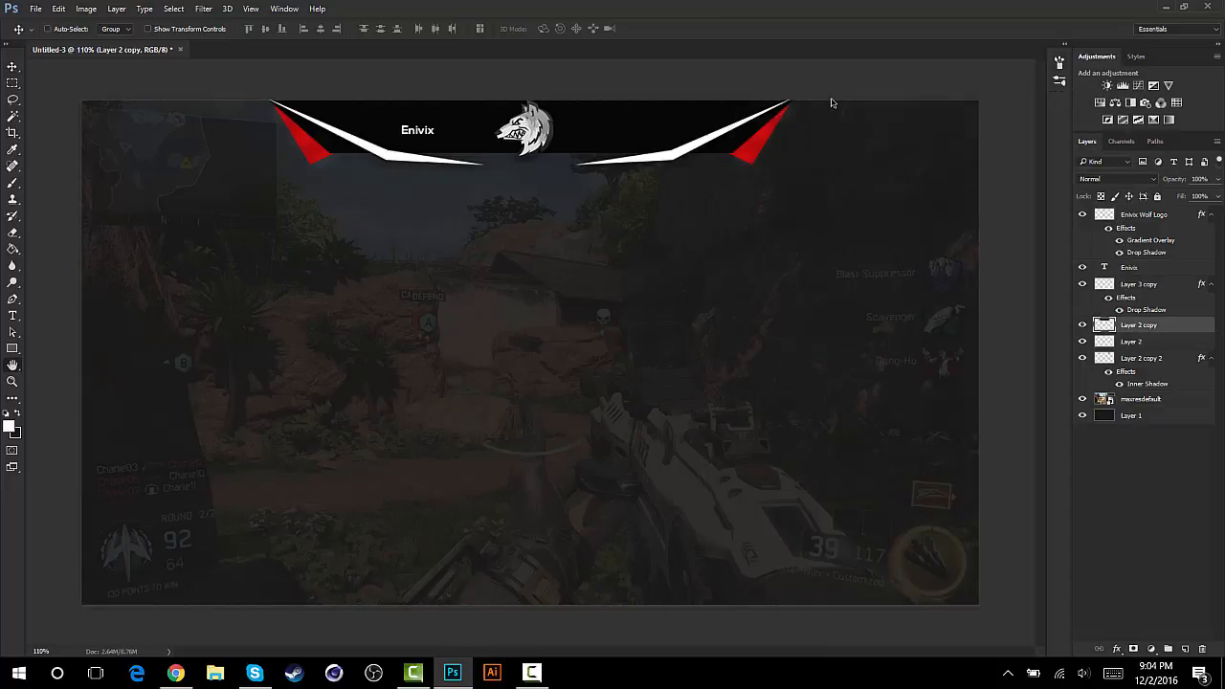
click(759, 228)
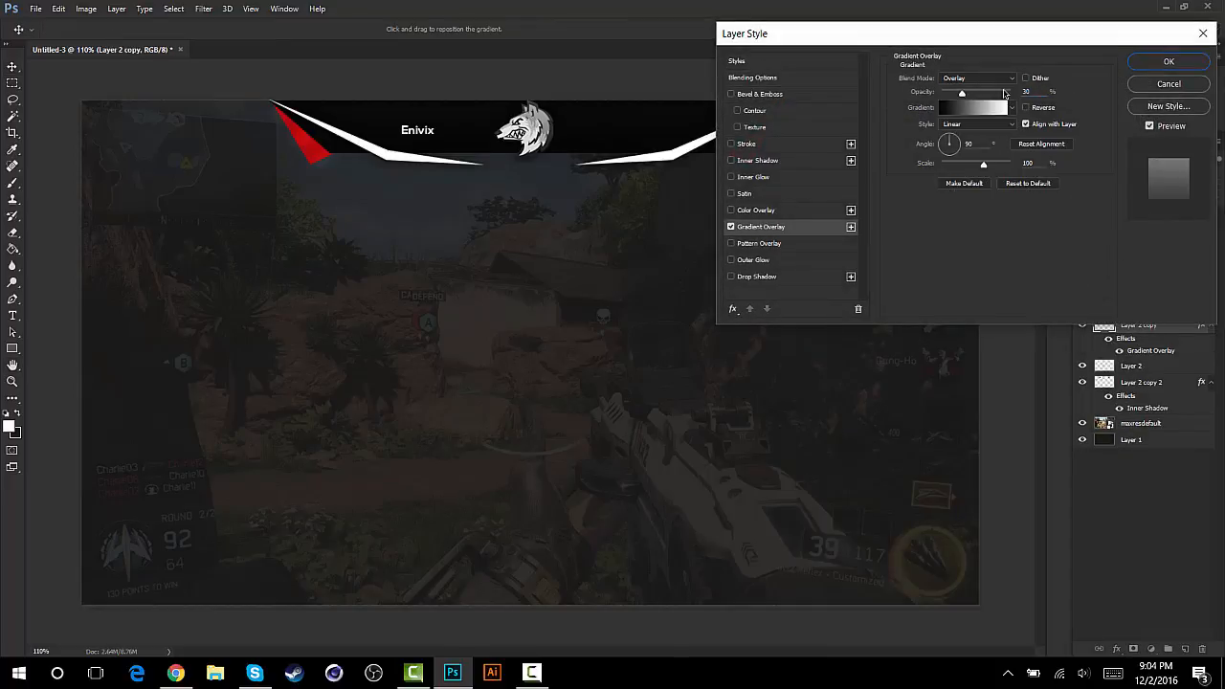
click(996, 79)
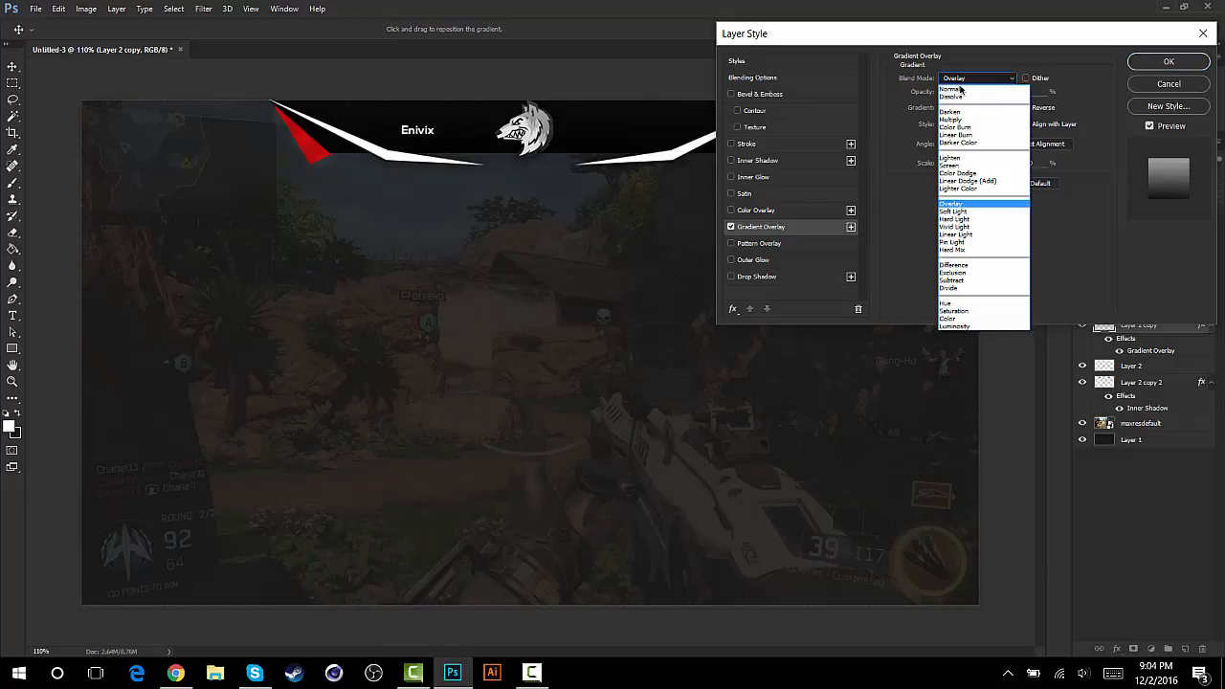
click(953, 89)
drag(986, 92, 953, 99)
drag(949, 101, 946, 104)
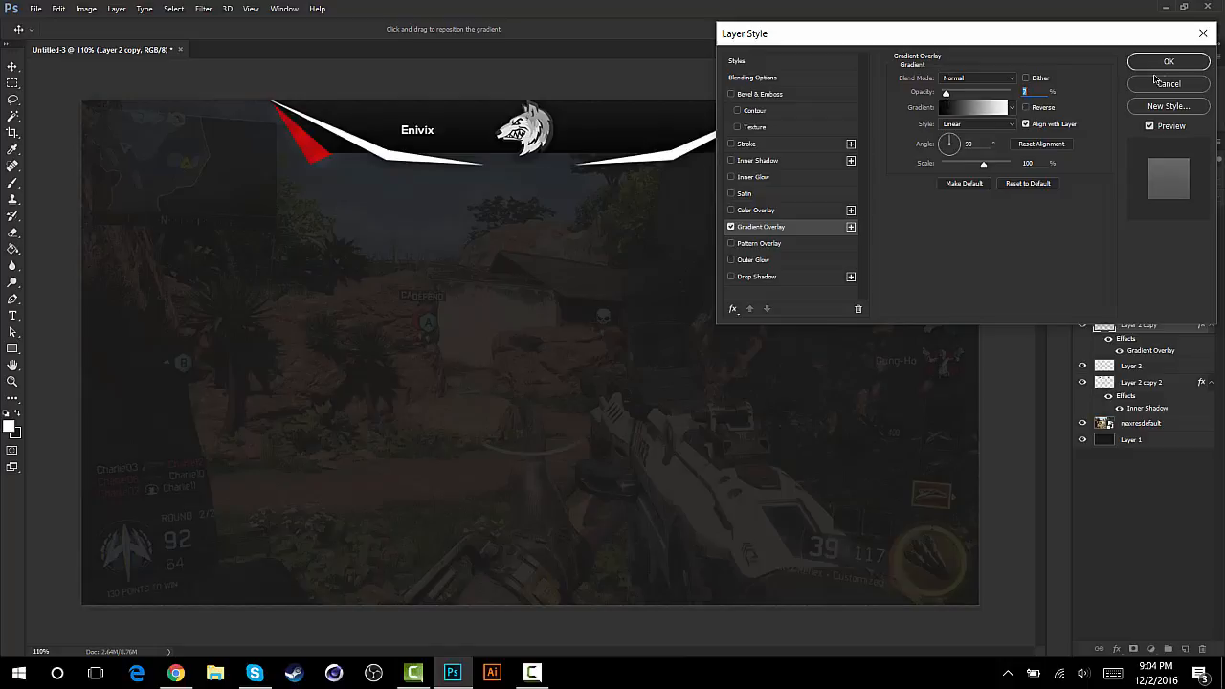
click(1177, 65)
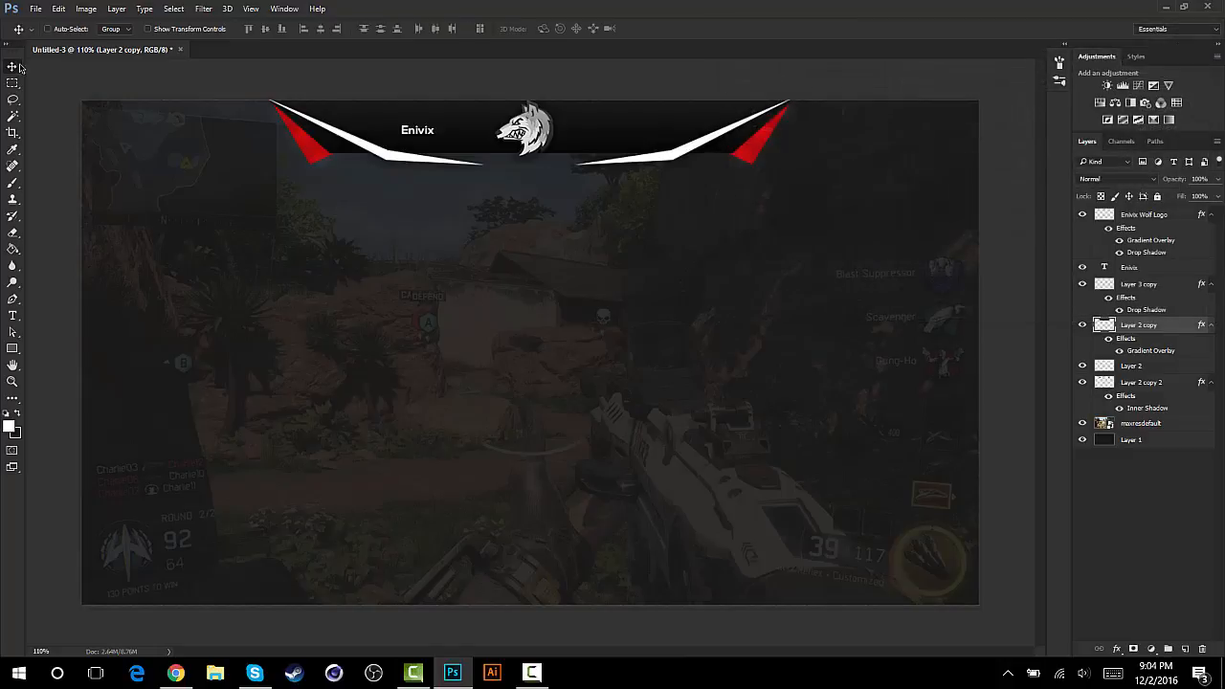